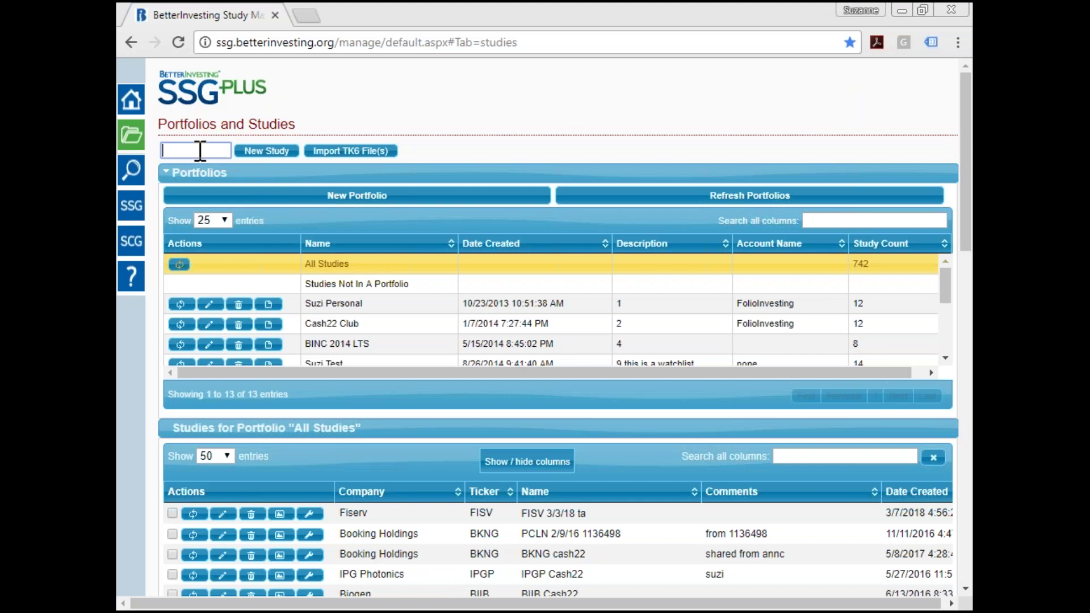
Create a new stock study for ticker WSM
{"action": "type", "text": "WSM"}
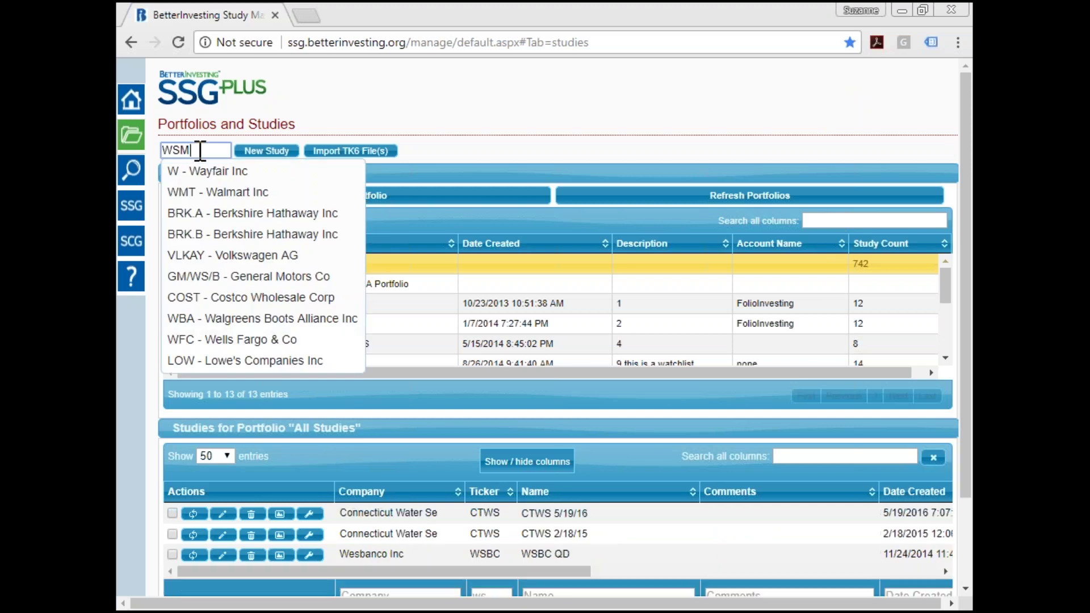
{"action": "left_click", "coordinate": [182, 173]}
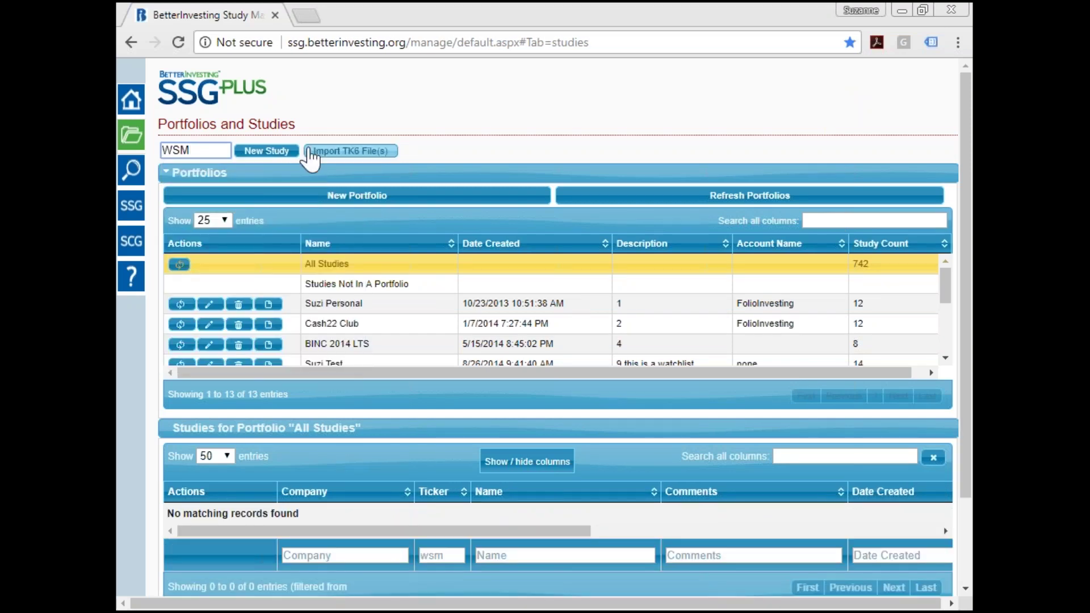
{"action": "left_click", "coordinate": [282, 154]}
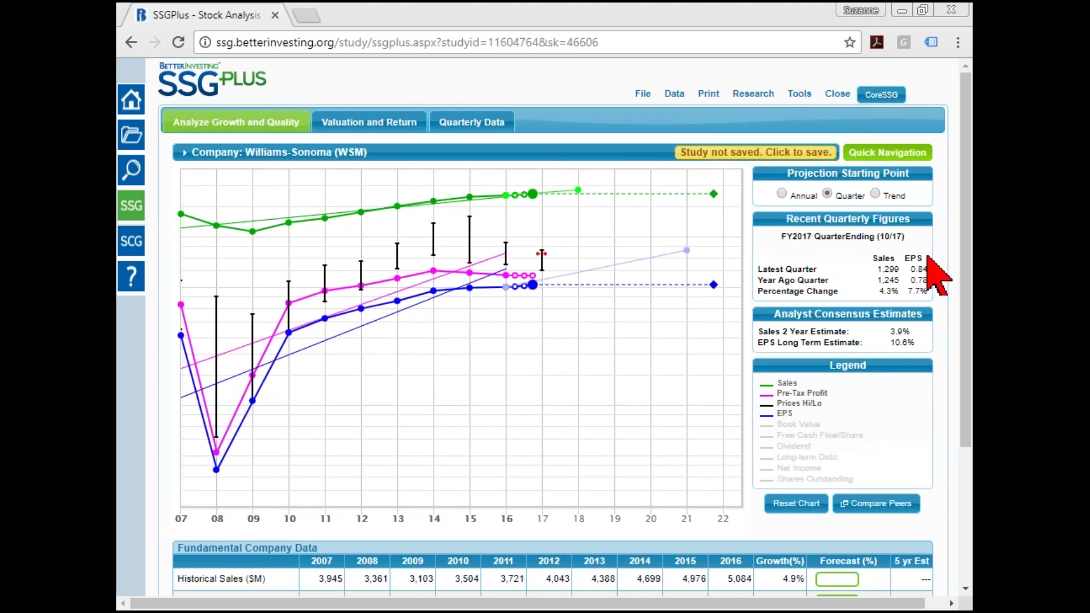
Open the five-year EPS forecast for Williams-Sonoma, review its historical pre-tax profit margins, and close the forecast without changes
{"action": "key", "text": "ctrl+plus"}
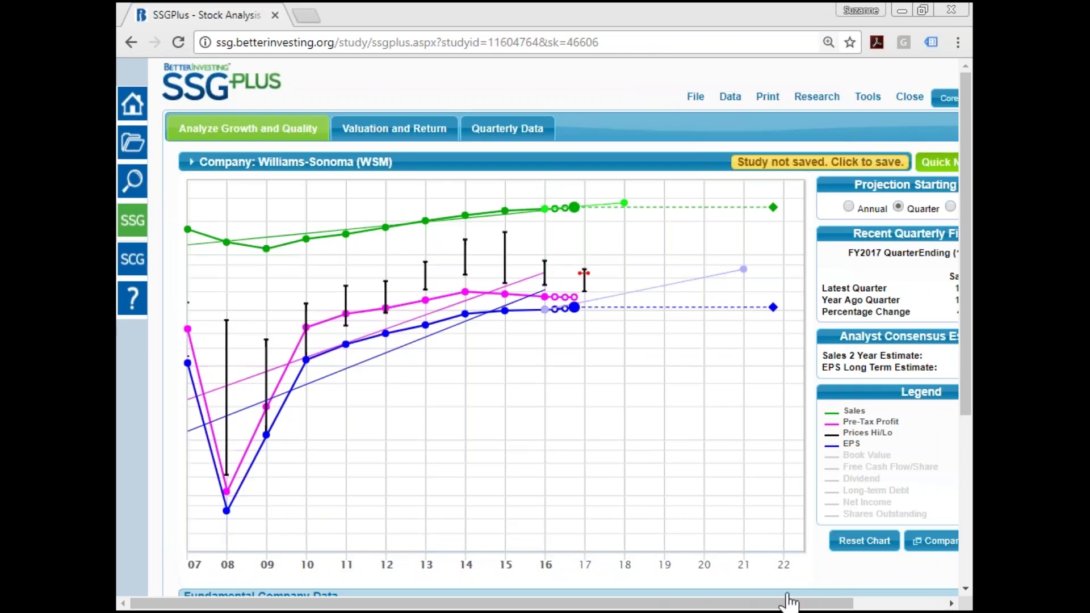
{"action": "left_click_drag", "start_coordinate": [792, 603], "coordinate": [882, 603]}
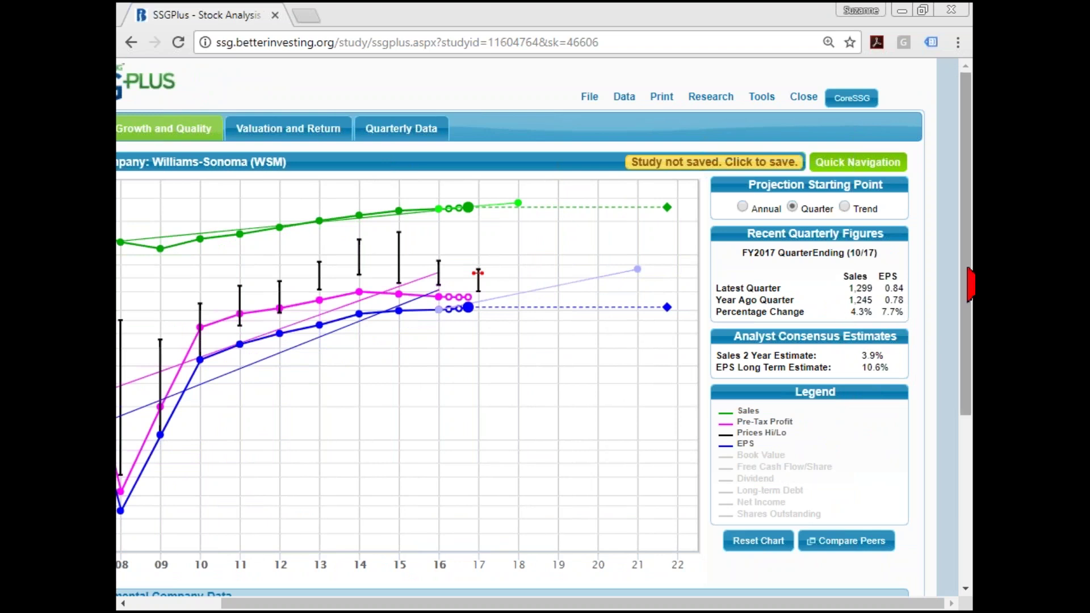
{"action": "scroll", "coordinate": [970, 283], "scroll_direction": "down", "scroll_amount": 3}
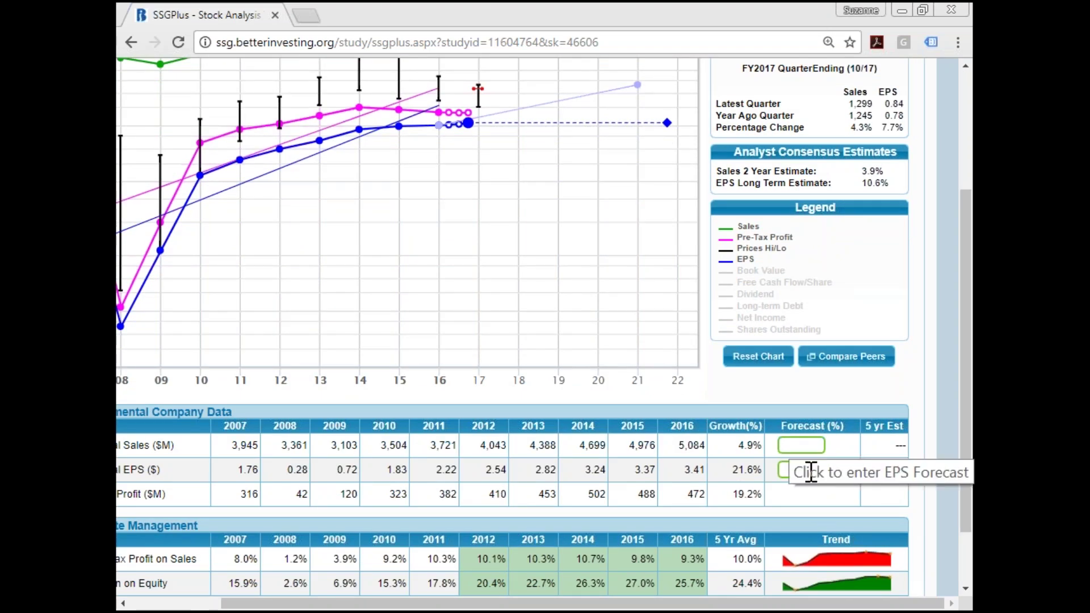
{"action": "left_click", "coordinate": [812, 472]}
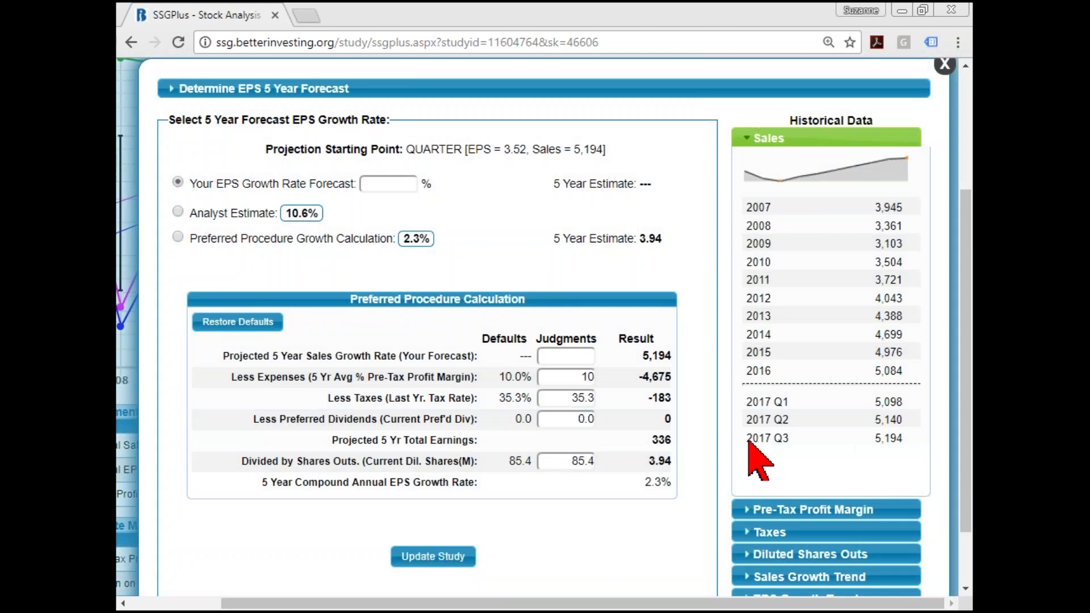
{"action": "left_click_drag", "start_coordinate": [969, 271], "coordinate": [970, 332]}
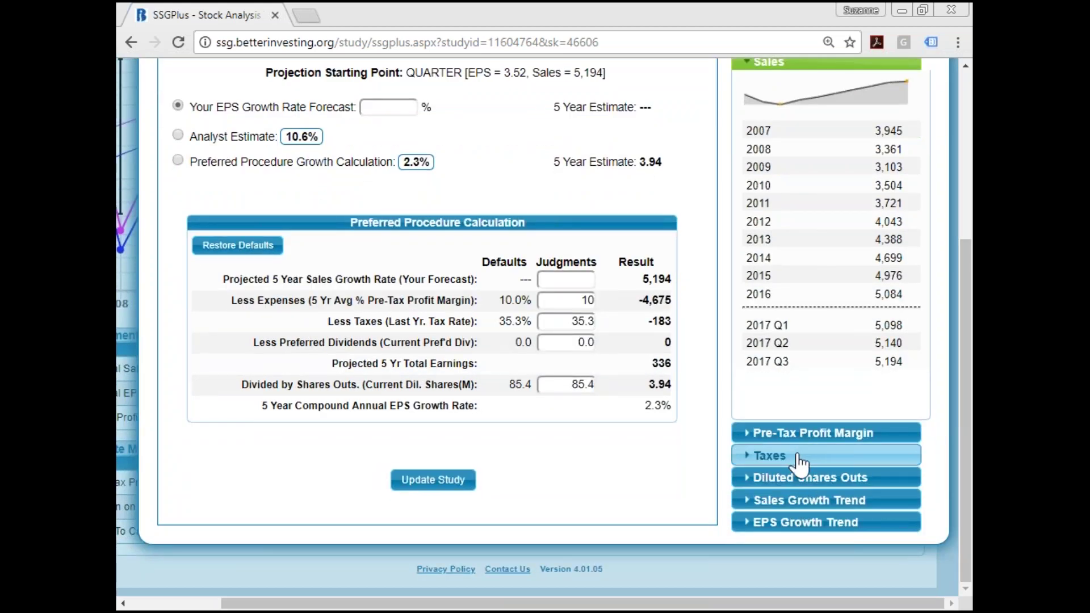
{"action": "left_click", "coordinate": [798, 433]}
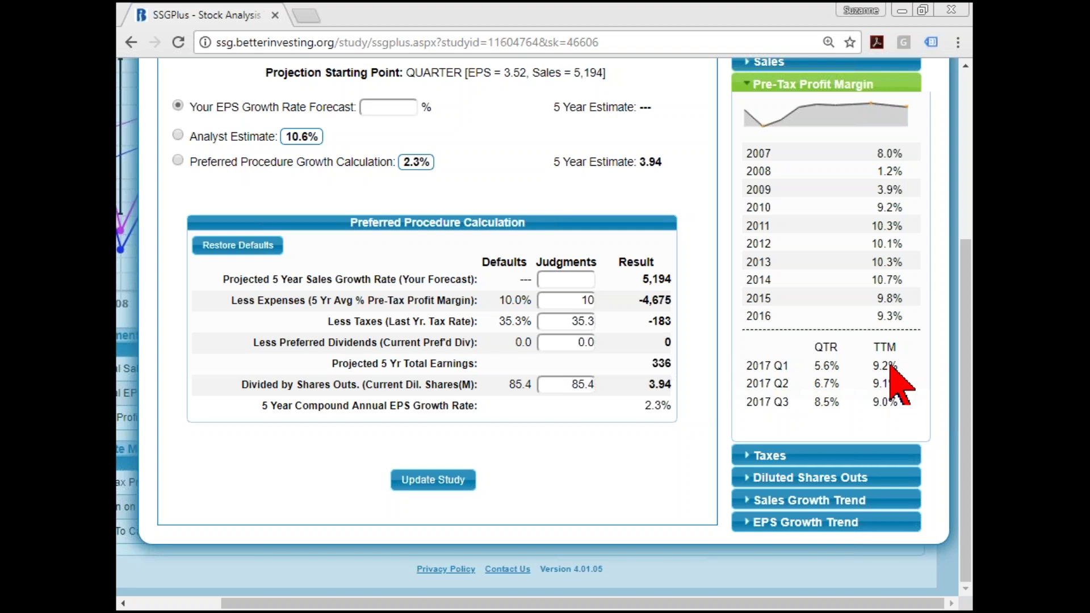
{"action": "left_click_drag", "start_coordinate": [971, 313], "coordinate": [971, 223]}
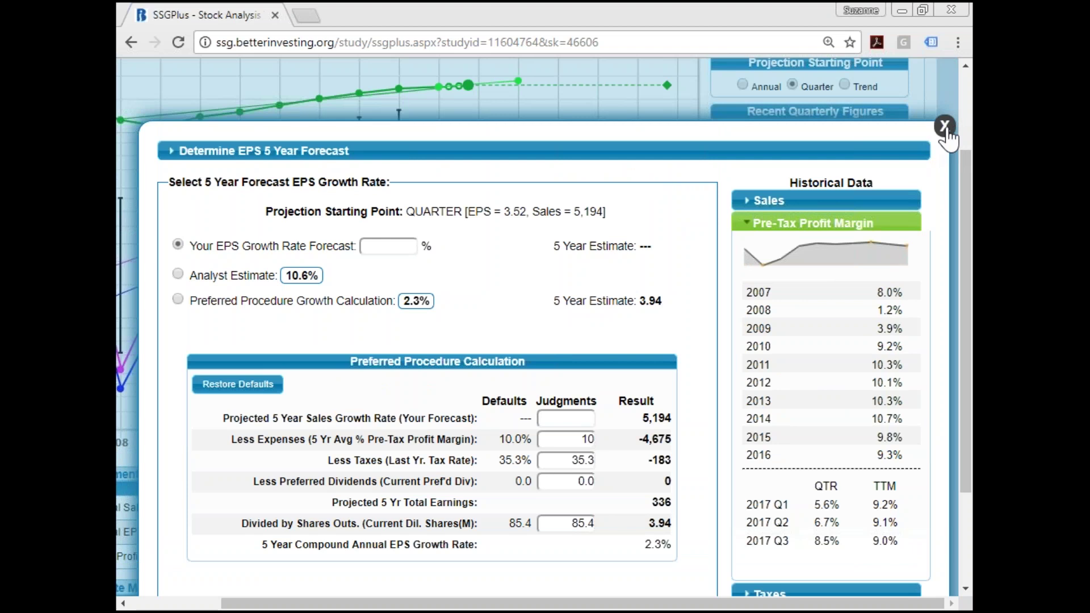
{"action": "scroll", "coordinate": [973, 231], "scroll_direction": "down", "scroll_amount": 3}
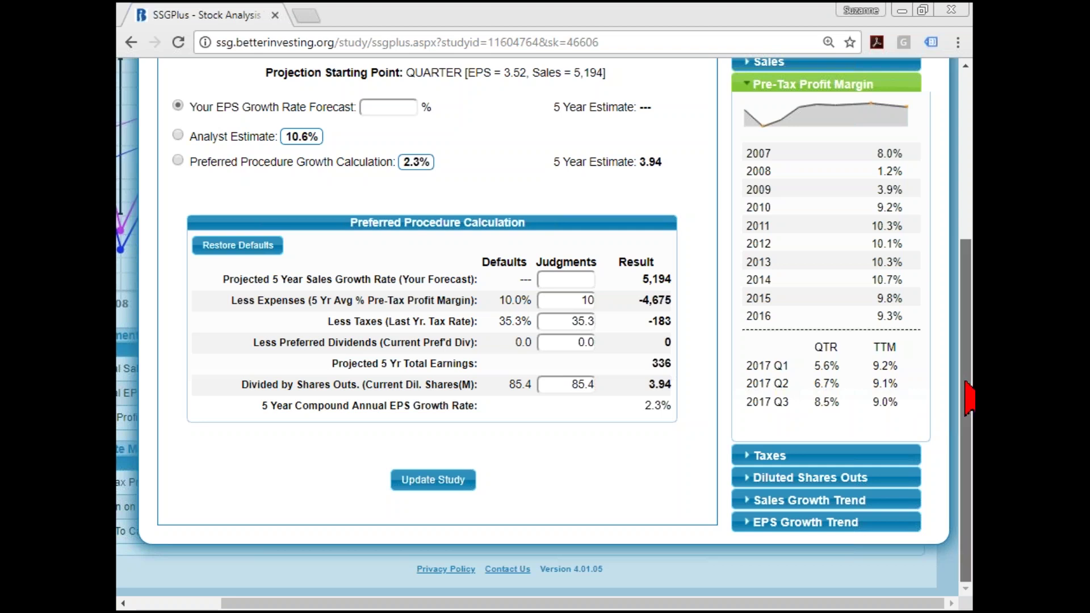
{"action": "scroll", "coordinate": [970, 392], "scroll_direction": "up", "scroll_amount": 3}
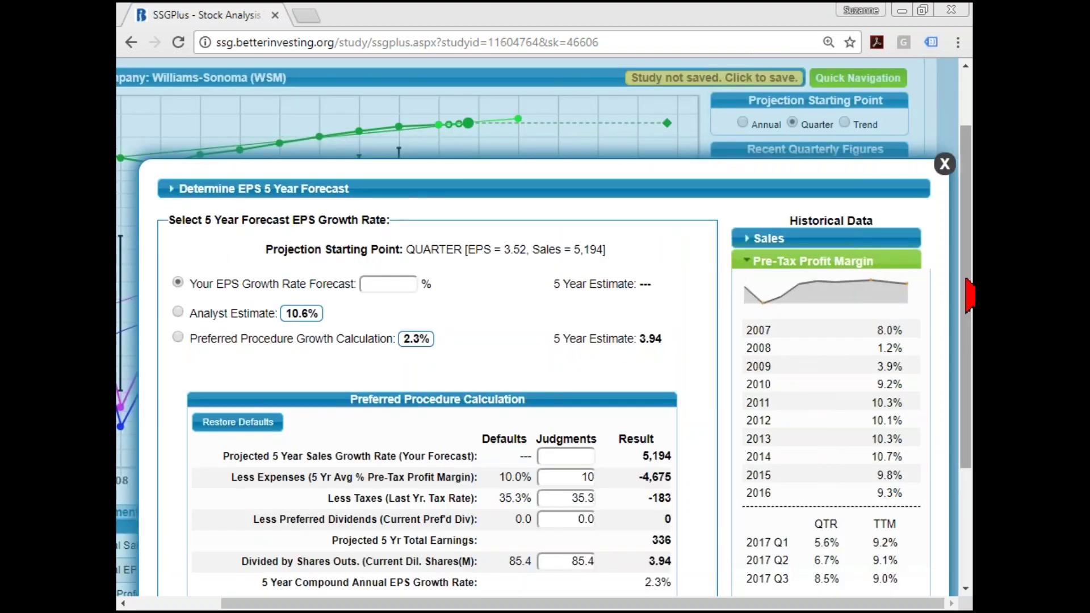
{"action": "left_click", "coordinate": [944, 168]}
{"action": "scroll", "coordinate": [966, 182], "scroll_direction": "up", "scroll_amount": 2}
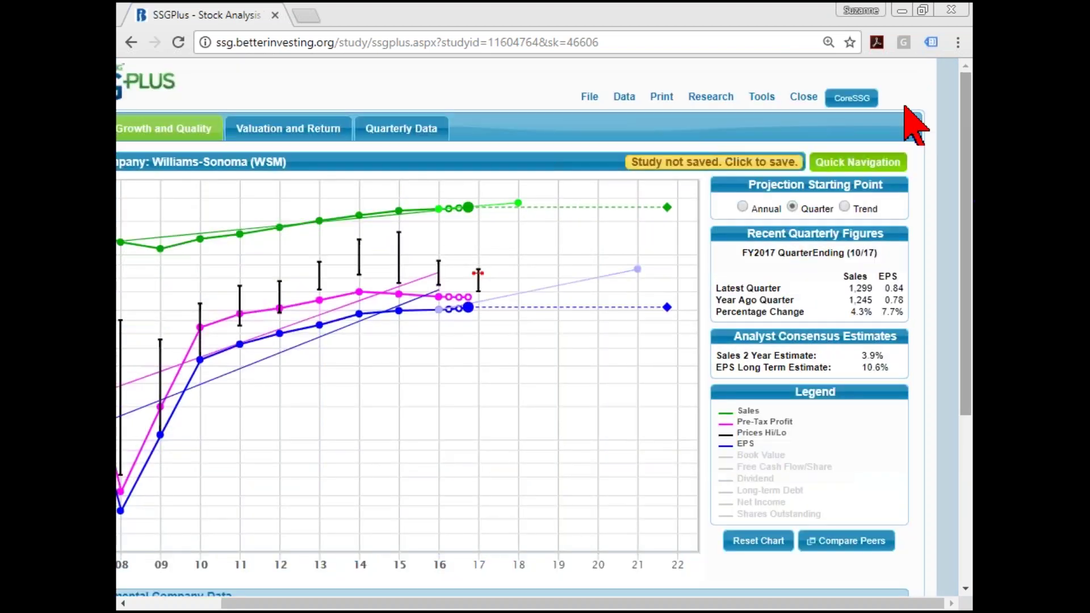
View the quarterly growth trend graph with the Sales series hidden and the data type set to Quarterly
{"action": "left_click", "coordinate": [414, 135]}
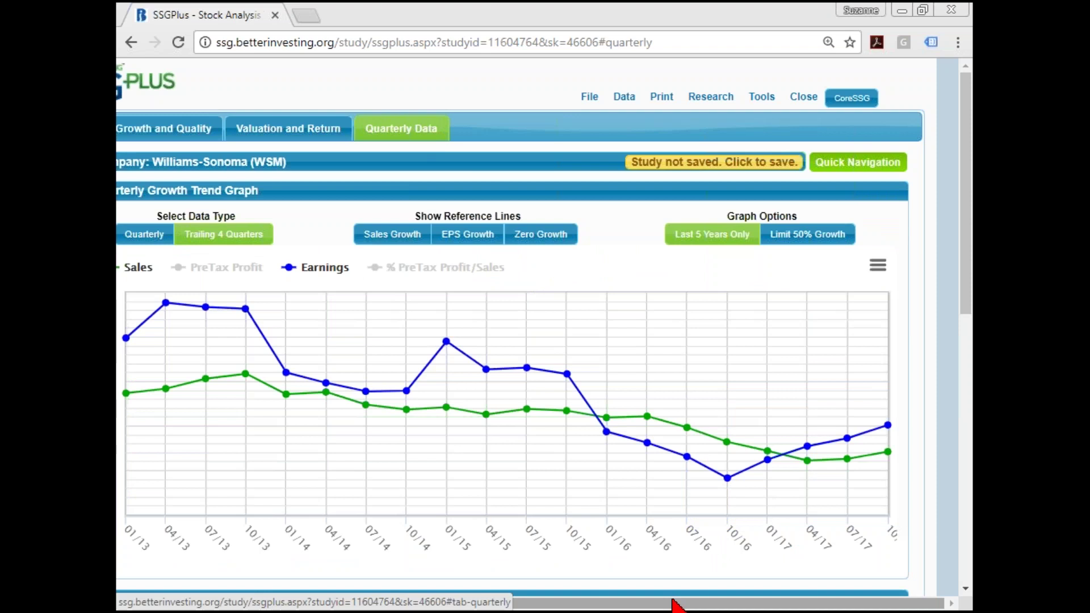
{"action": "right_click", "coordinate": [581, 609]}
{"action": "left_click", "coordinate": [554, 609]}
{"action": "left_click_drag", "start_coordinate": [554, 608], "coordinate": [512, 606]}
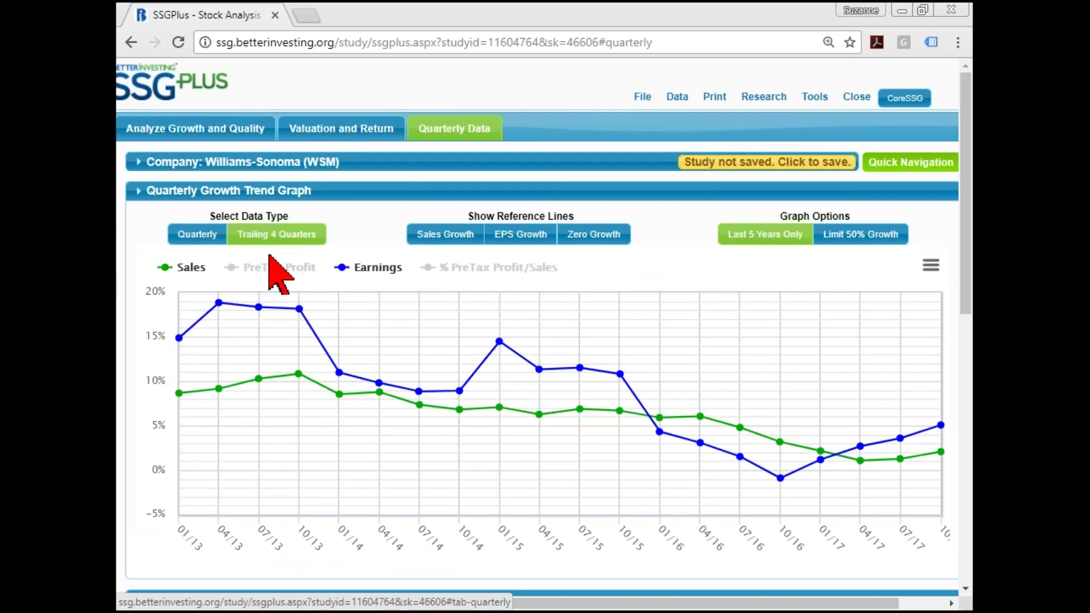
{"action": "left_click", "coordinate": [190, 268]}
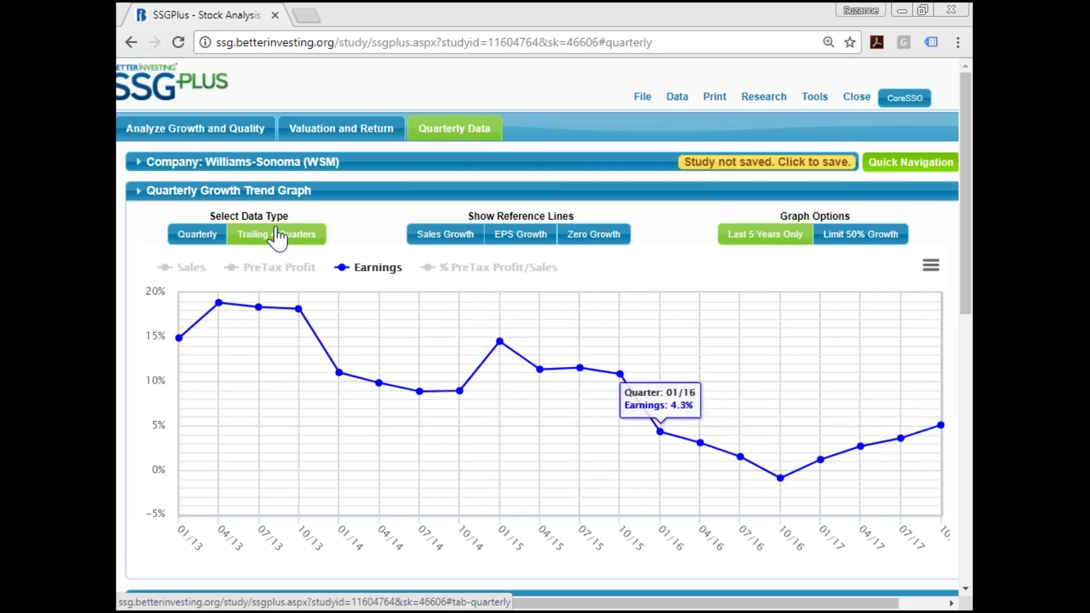
{"action": "left_click", "coordinate": [208, 241]}
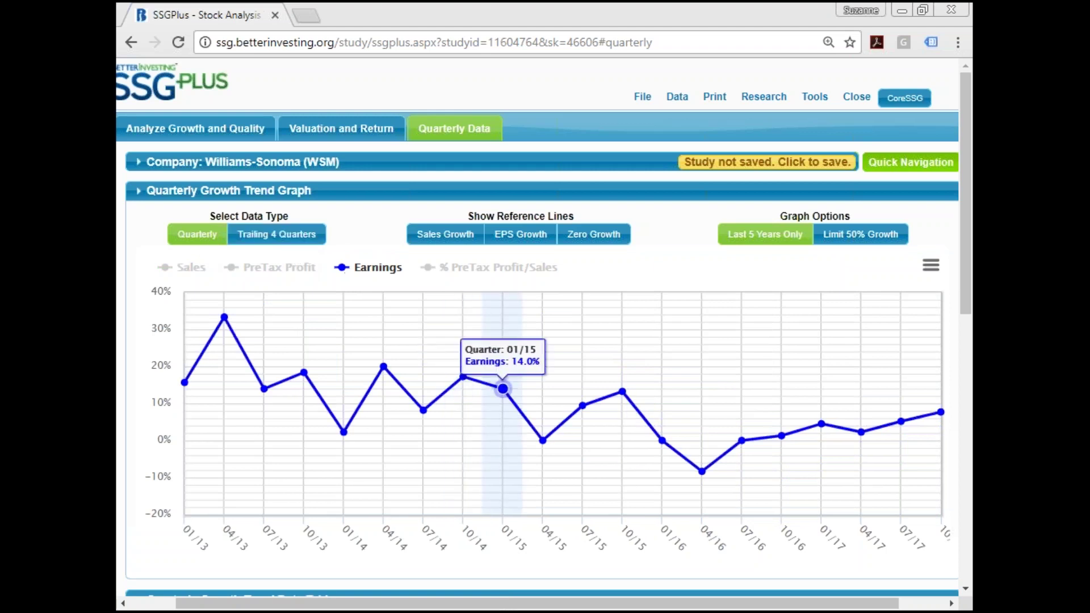
{"action": "left_click", "coordinate": [895, 165]}
{"action": "type", "text": "five"}
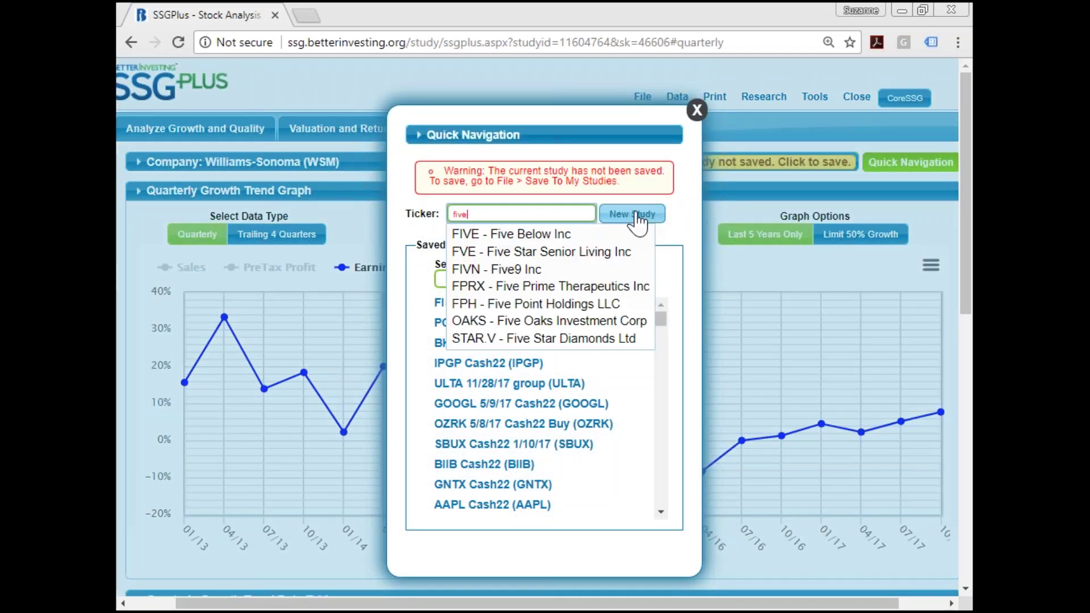
{"action": "left_click", "coordinate": [697, 110]}
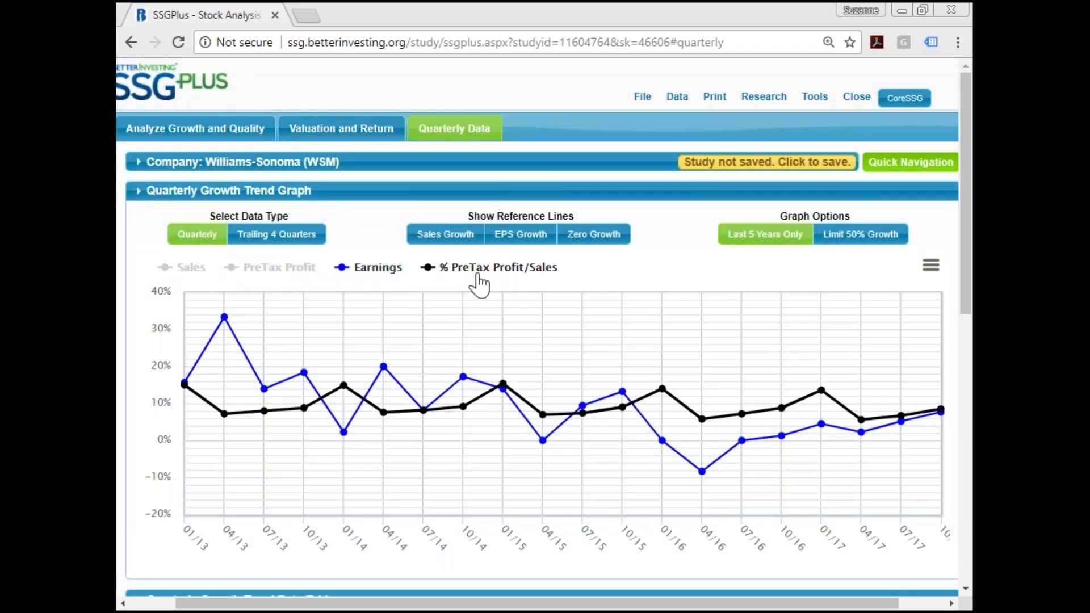
Show only % PreTax Profit/Sales in the trend graph, inspect individual quarters, and switch the data to Trailing 4 Quarters
{"action": "left_click", "coordinate": [374, 273]}
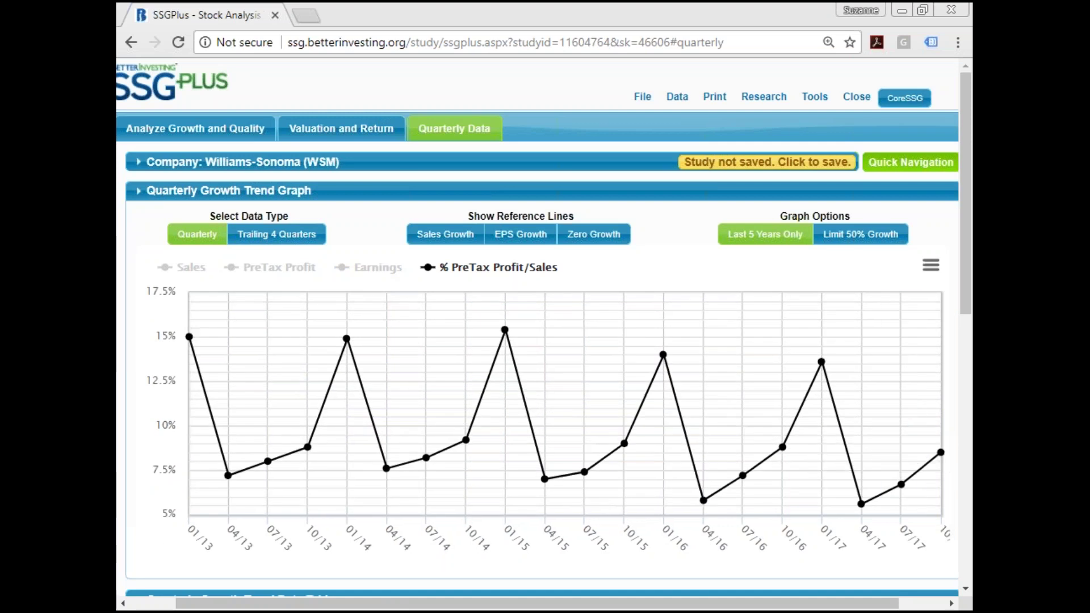
{"action": "mouse_move", "coordinate": [825, 365]}
{"action": "mouse_move", "coordinate": [495, 324]}
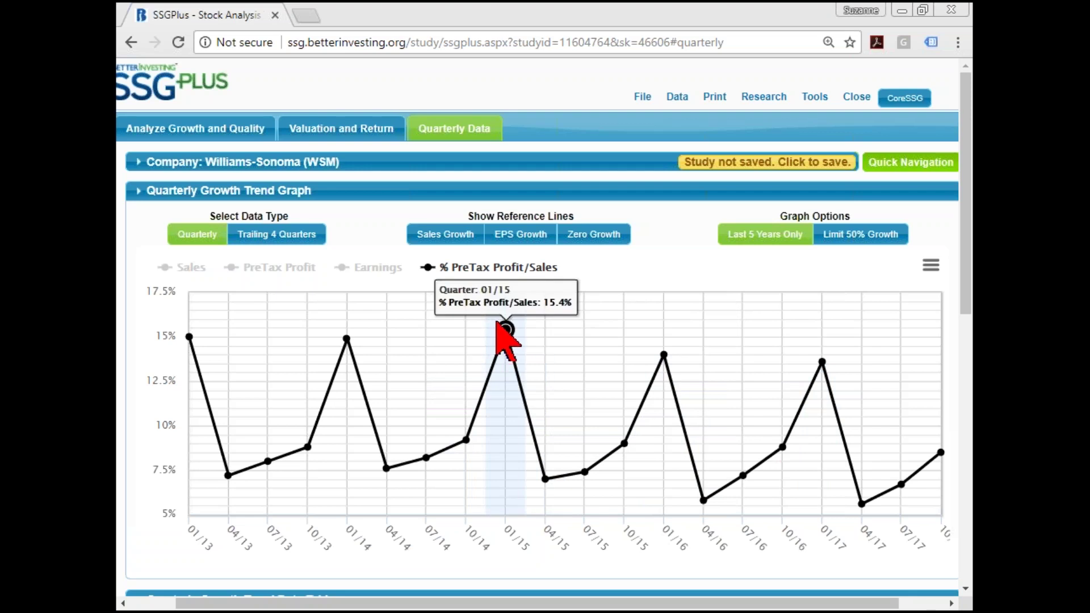
{"action": "mouse_move", "coordinate": [663, 358]}
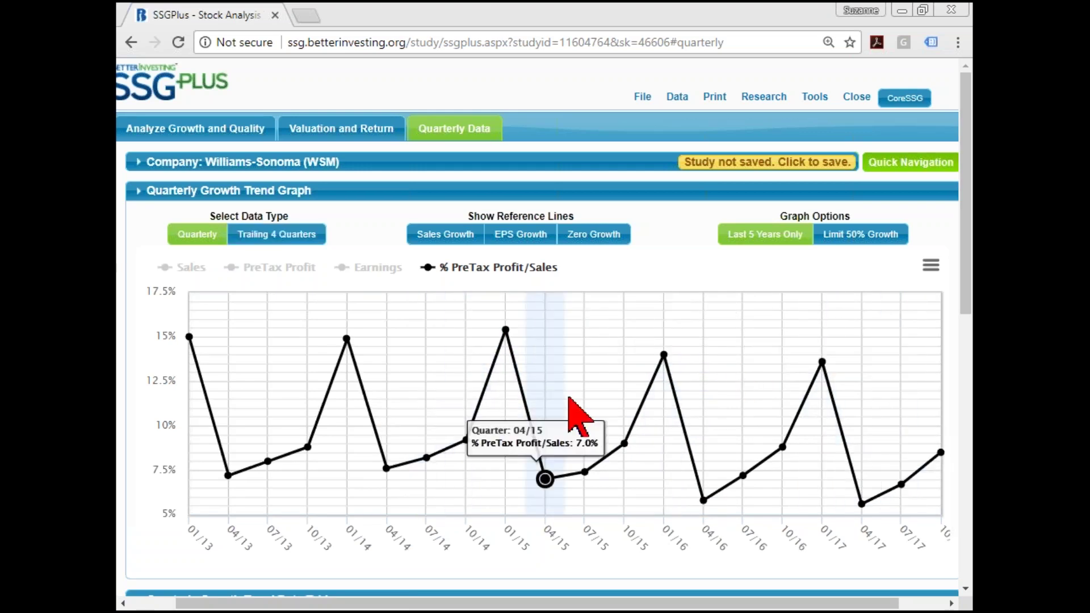
{"action": "mouse_move", "coordinate": [849, 438]}
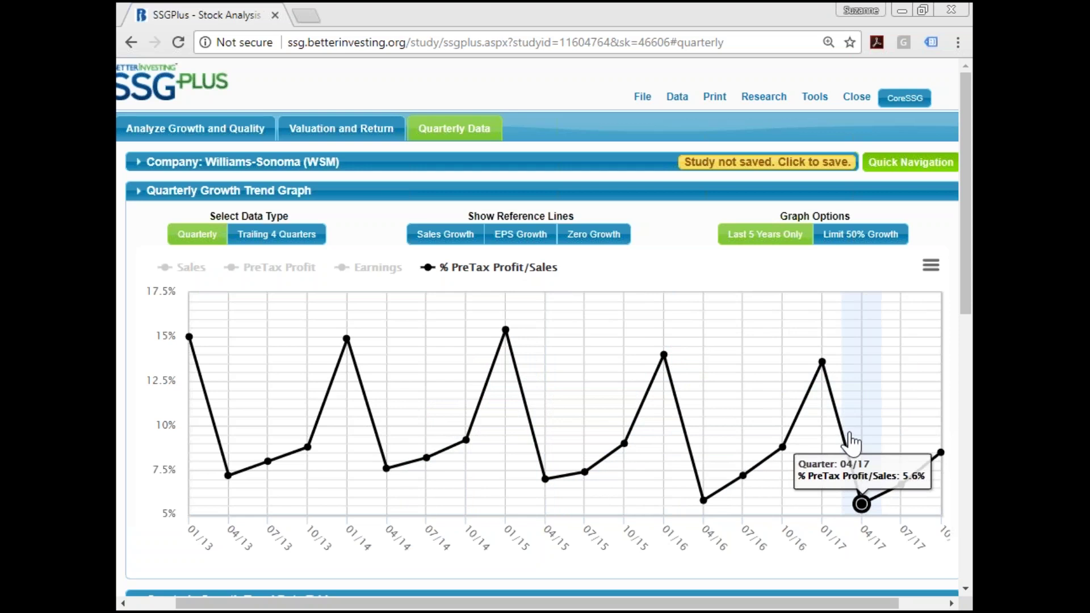
{"action": "left_click", "coordinate": [276, 246]}
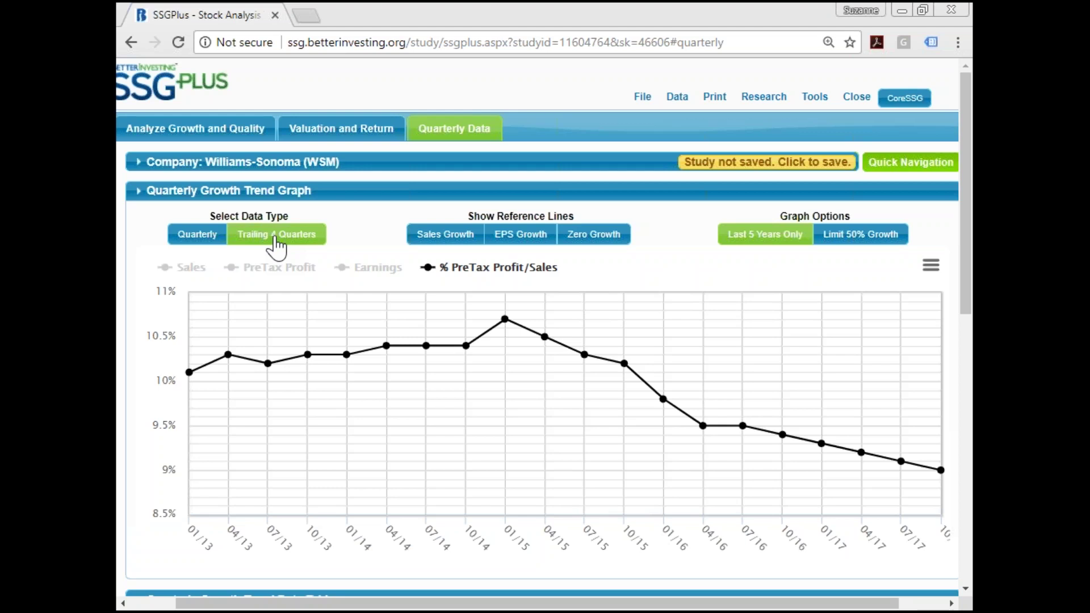
Return to the growth and quality analysis, review the pre-tax profit margin history in the EPS forecast, and close it
{"action": "left_click", "coordinate": [214, 137]}
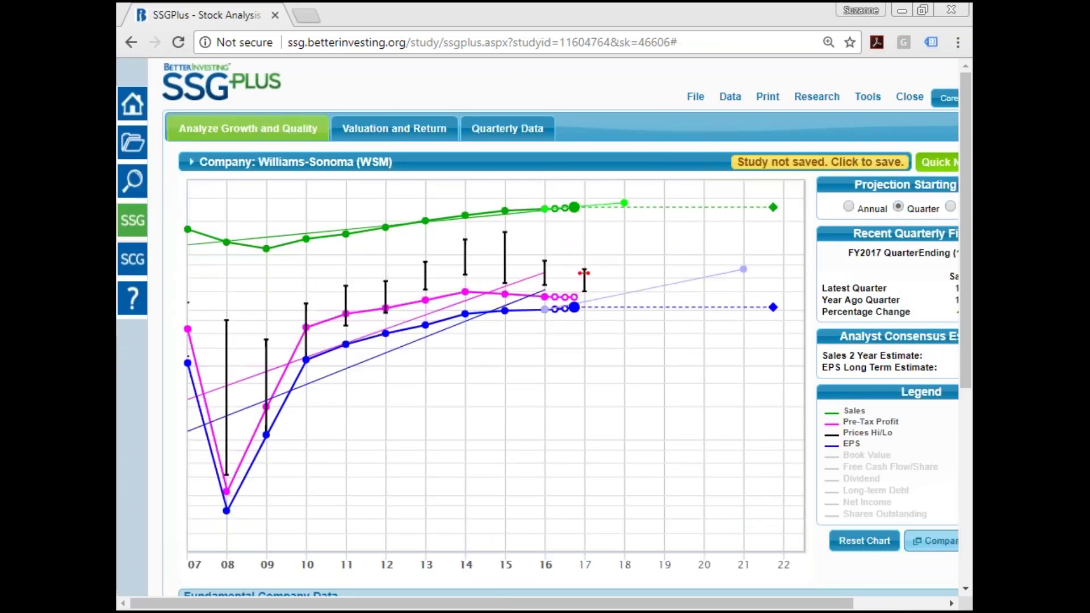
{"action": "left_click_drag", "start_coordinate": [965, 309], "coordinate": [969, 374]}
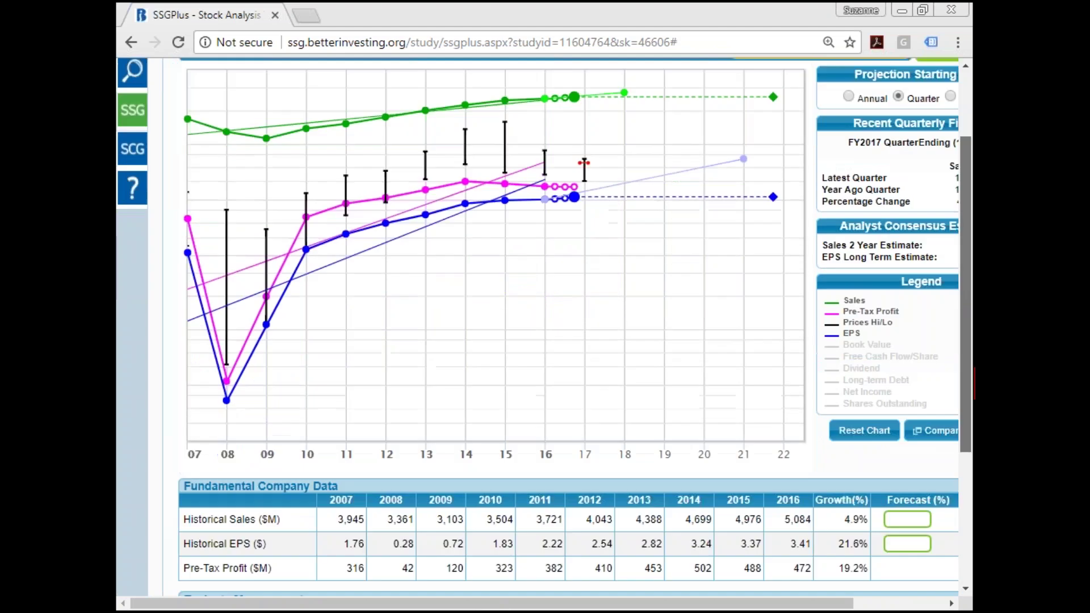
{"action": "scroll", "coordinate": [925, 419], "scroll_direction": "down", "scroll_amount": 2}
{"action": "left_click", "coordinate": [925, 418]}
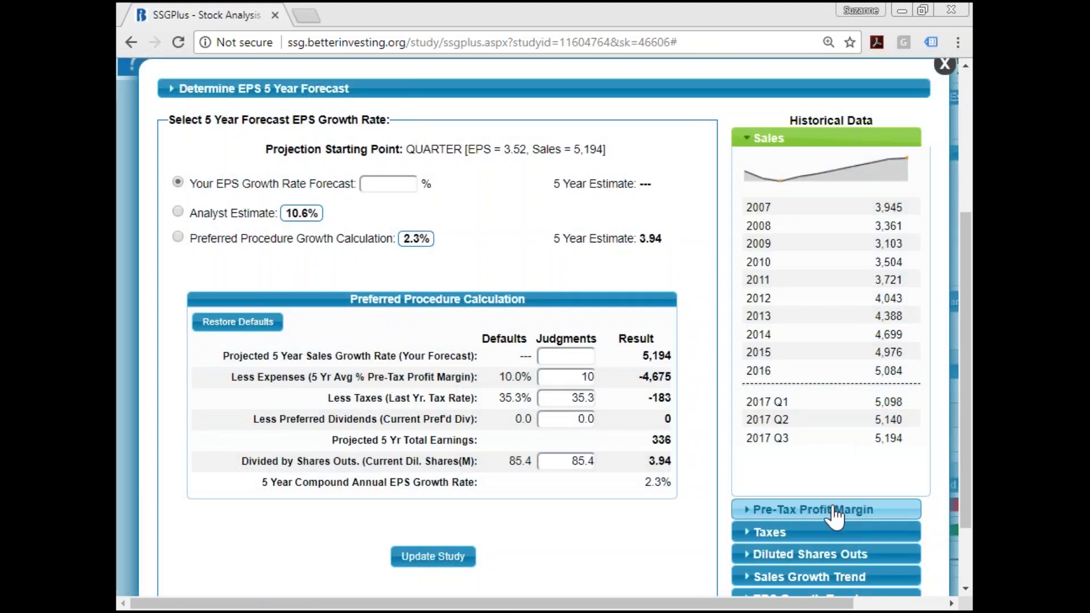
{"action": "left_click", "coordinate": [835, 513]}
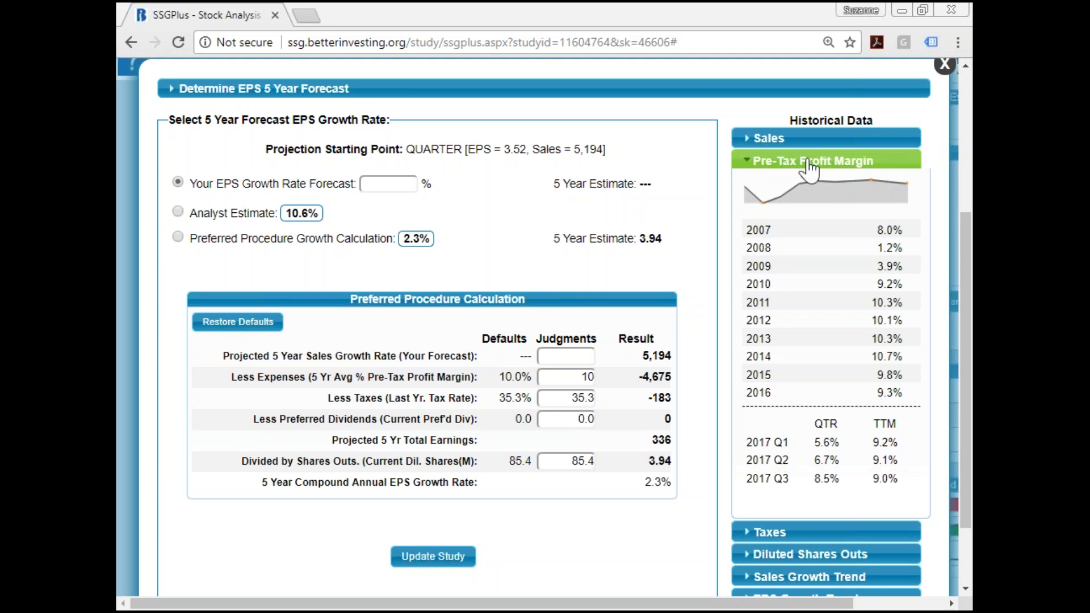
{"action": "left_click", "coordinate": [945, 66]}
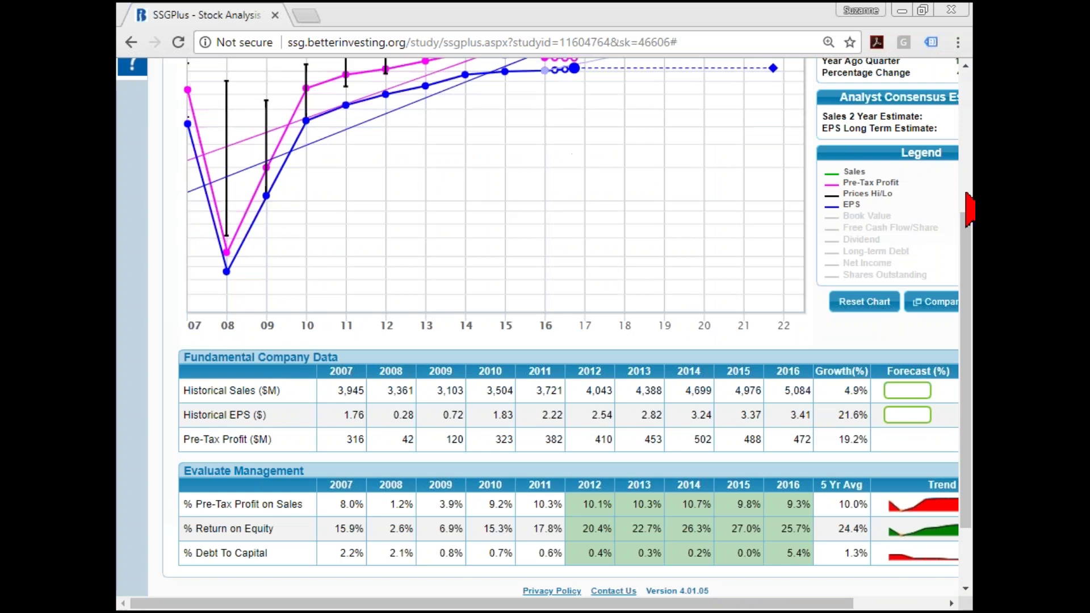
Create a new stock study for ticker MSFT through Quick Navigation
{"action": "left_click_drag", "start_coordinate": [970, 335], "coordinate": [965, 198]}
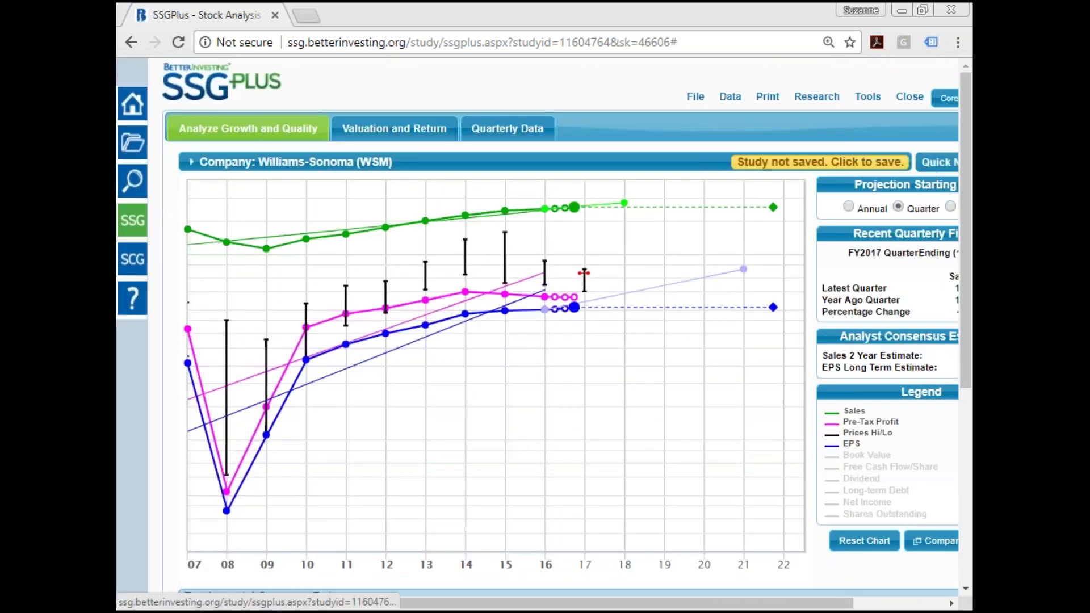
{"action": "left_click", "coordinate": [937, 162]}
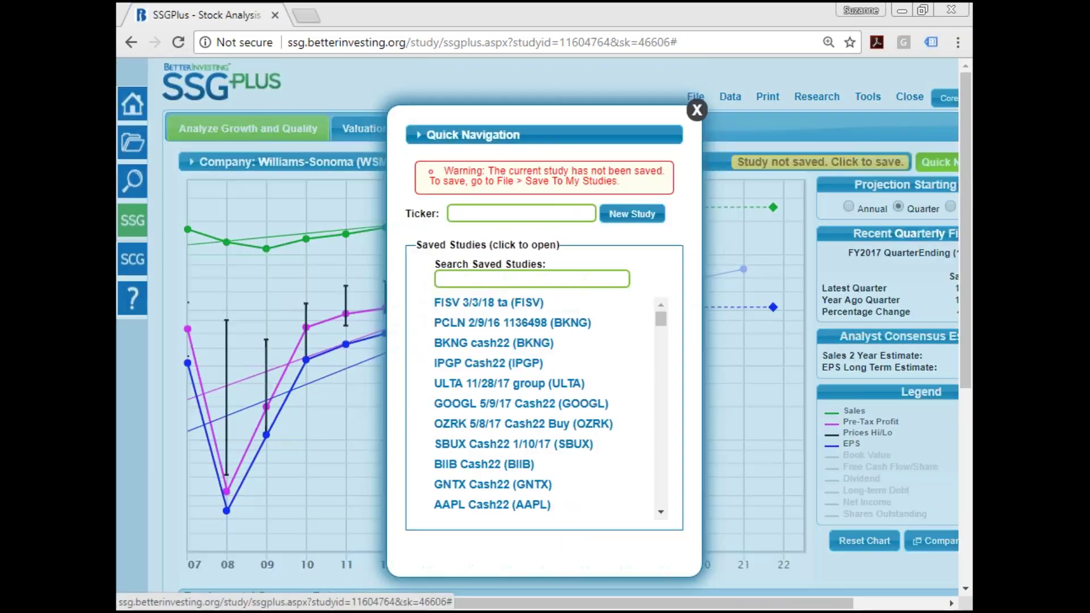
{"action": "type", "text": "msft"}
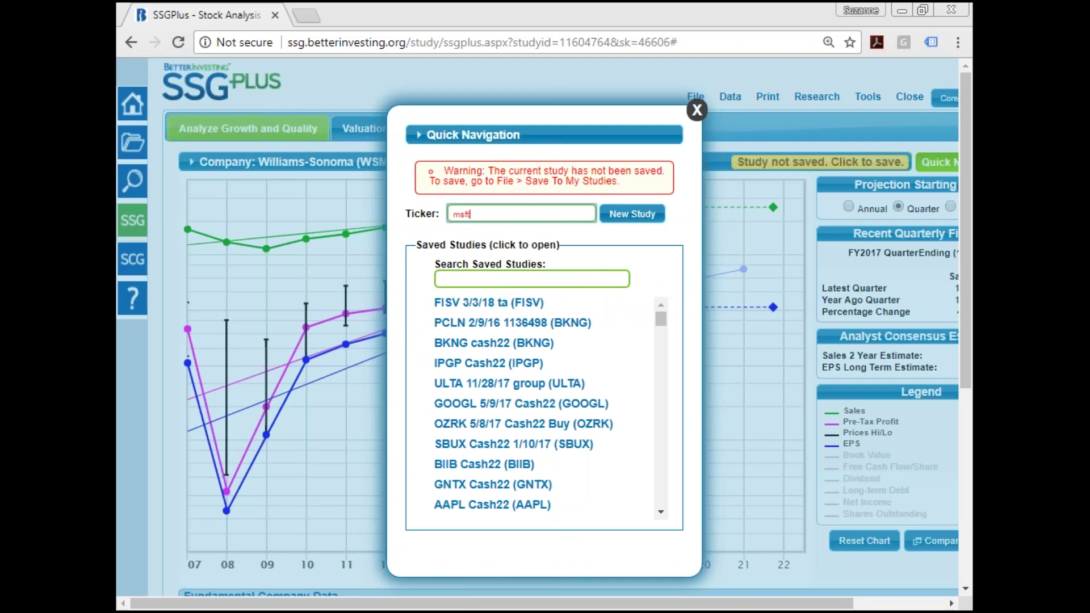
{"action": "key", "text": "Return"}
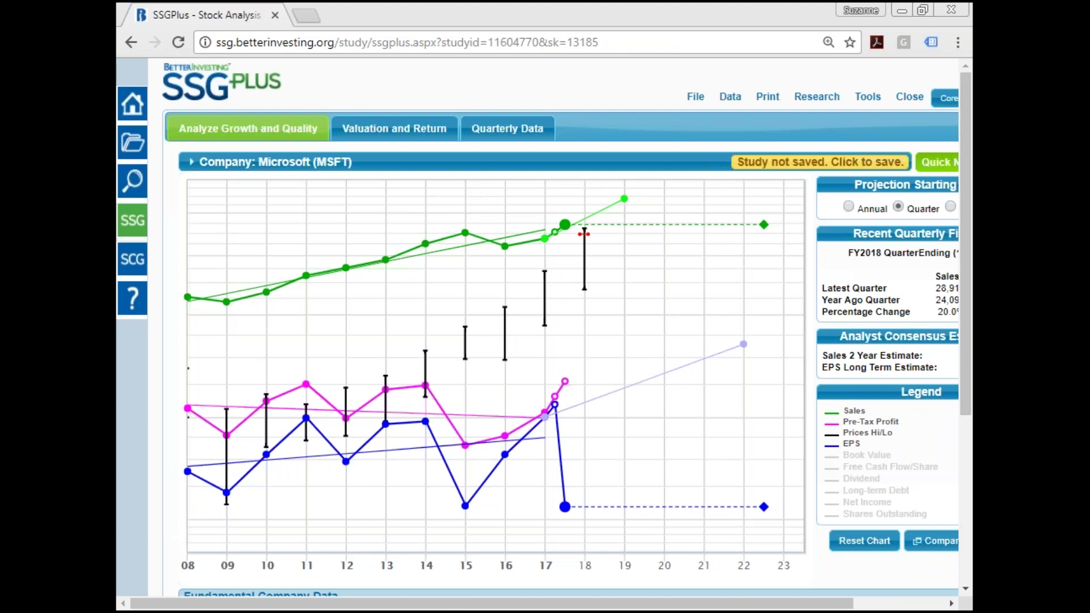
Set the five-year sales growth rate forecast for the Microsoft study to 2% and update the study
{"action": "left_click_drag", "start_coordinate": [968, 318], "coordinate": [972, 420]}
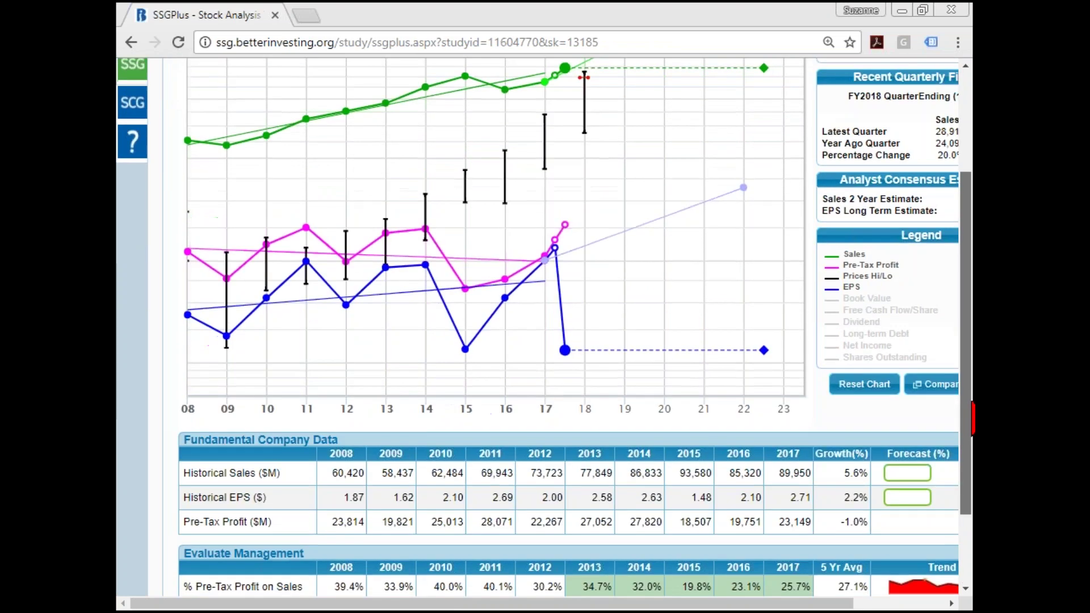
{"action": "scroll", "coordinate": [545, 327], "scroll_direction": "up", "scroll_amount": 3}
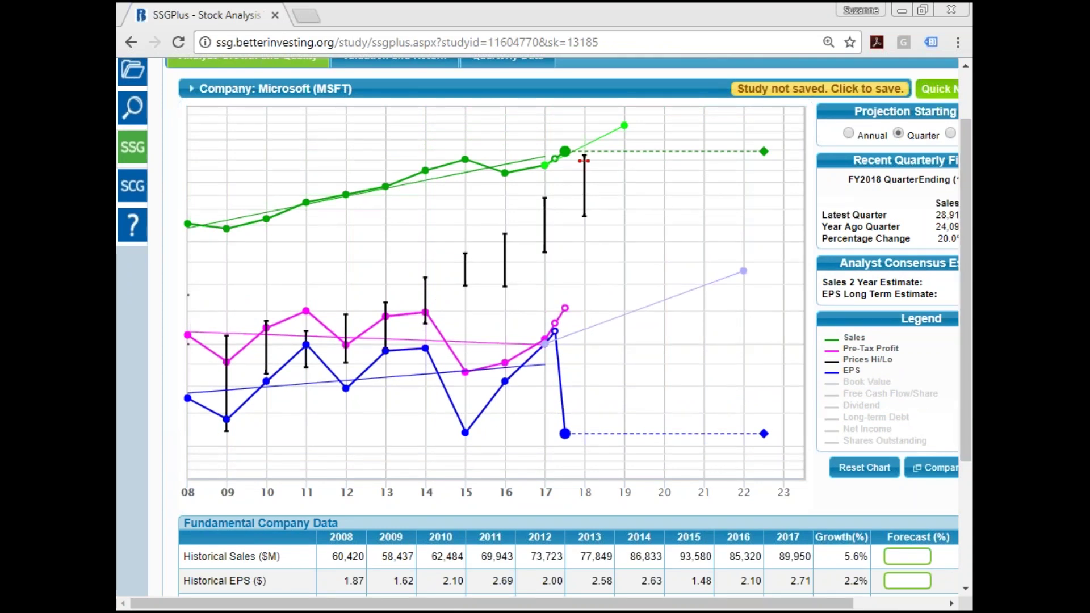
{"action": "left_click", "coordinate": [896, 557]}
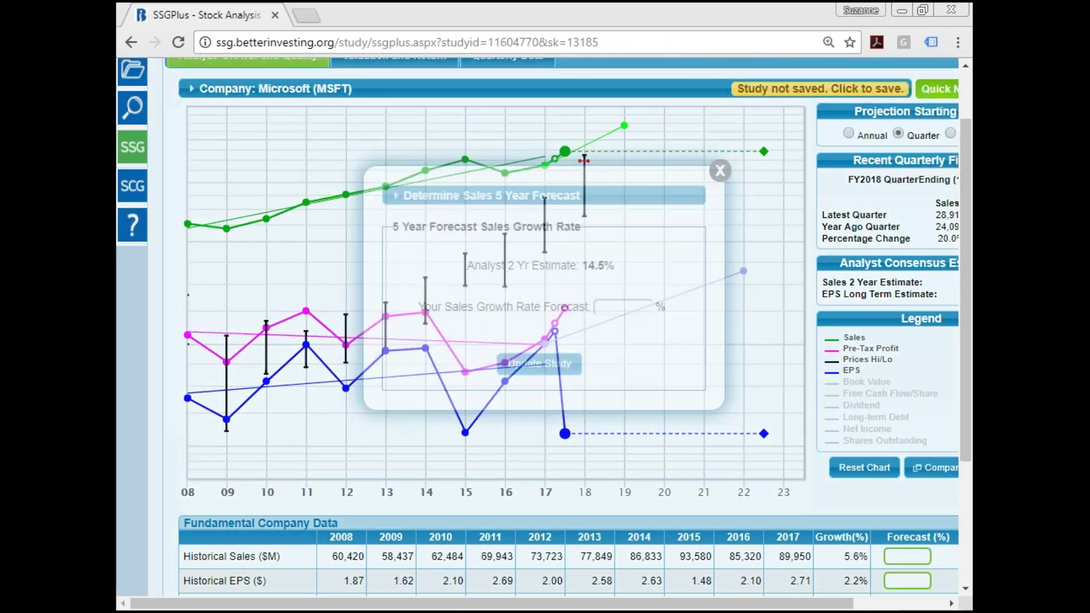
{"action": "left_click", "coordinate": [635, 307]}
{"action": "type", "text": "2"}
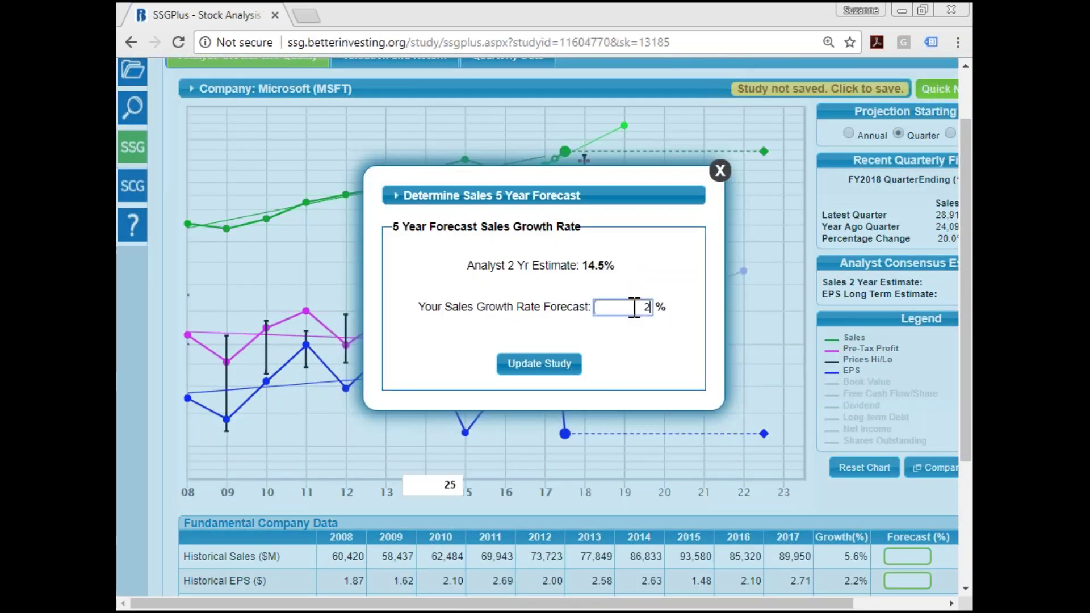
{"action": "left_click", "coordinate": [569, 366]}
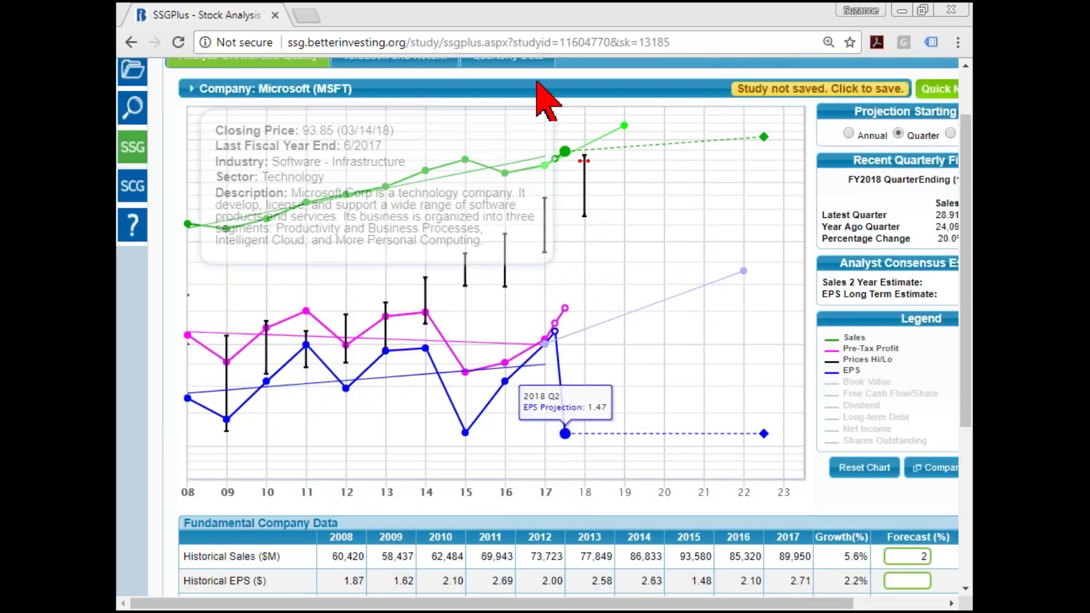
Examine the price-earnings history and the risk and reward section of the valuation and return analysis
{"action": "scroll", "coordinate": [970, 286], "scroll_direction": "up", "scroll_amount": 2}
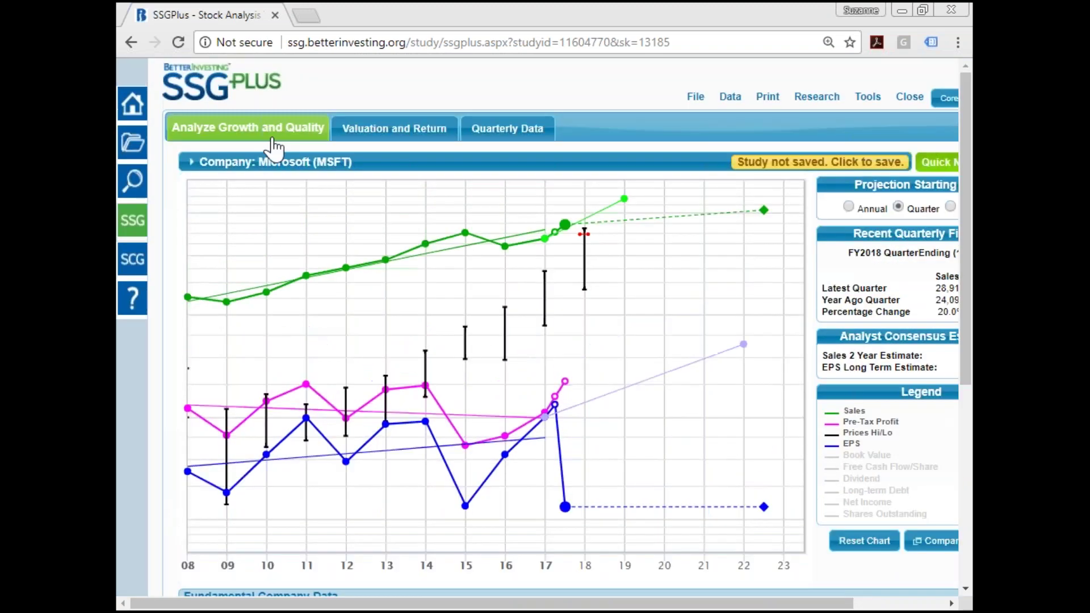
{"action": "left_click", "coordinate": [364, 132]}
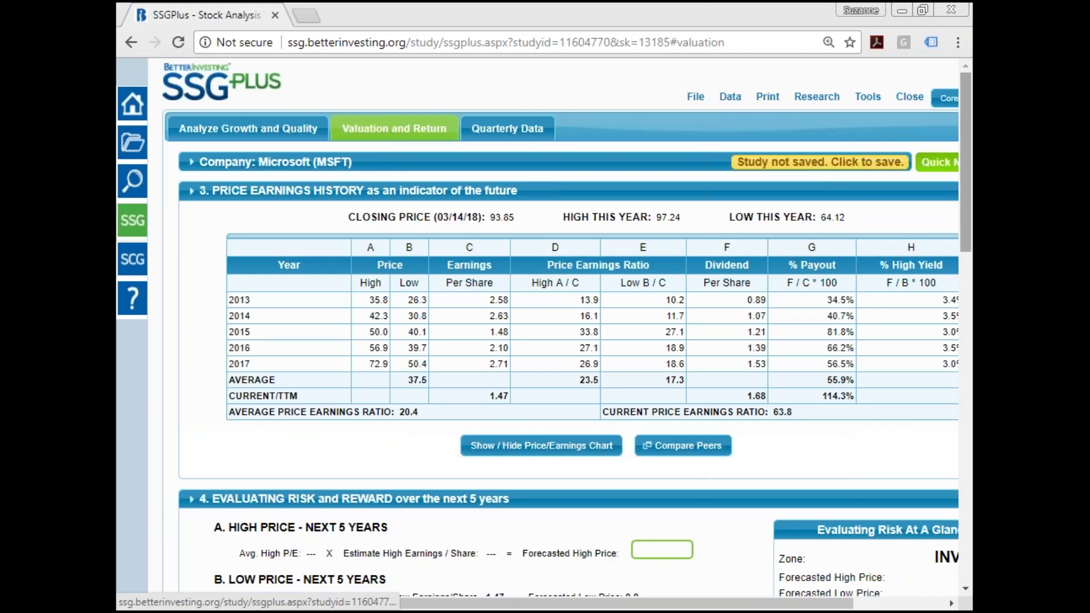
{"action": "scroll", "coordinate": [966, 288], "scroll_direction": "down", "scroll_amount": 3}
{"action": "scroll", "coordinate": [966, 288], "scroll_direction": "down", "scroll_amount": 2}
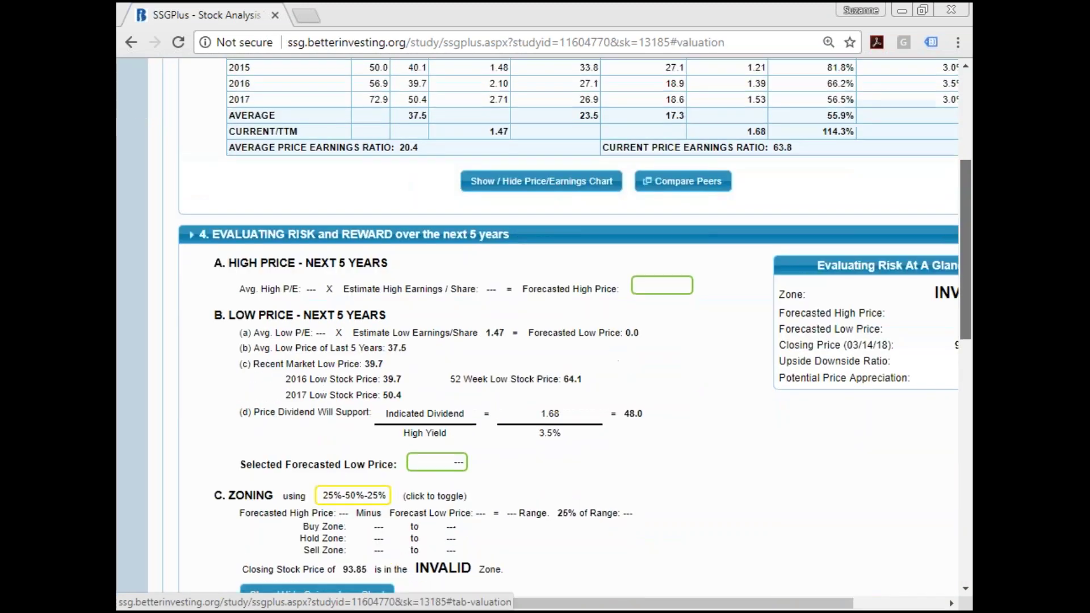
{"action": "scroll", "coordinate": [966, 287], "scroll_direction": "up", "scroll_amount": 5}
Return to the growth and quality analysis, set the five-year EPS growth rate forecast to 2%, and update the study
{"action": "left_click", "coordinate": [241, 136]}
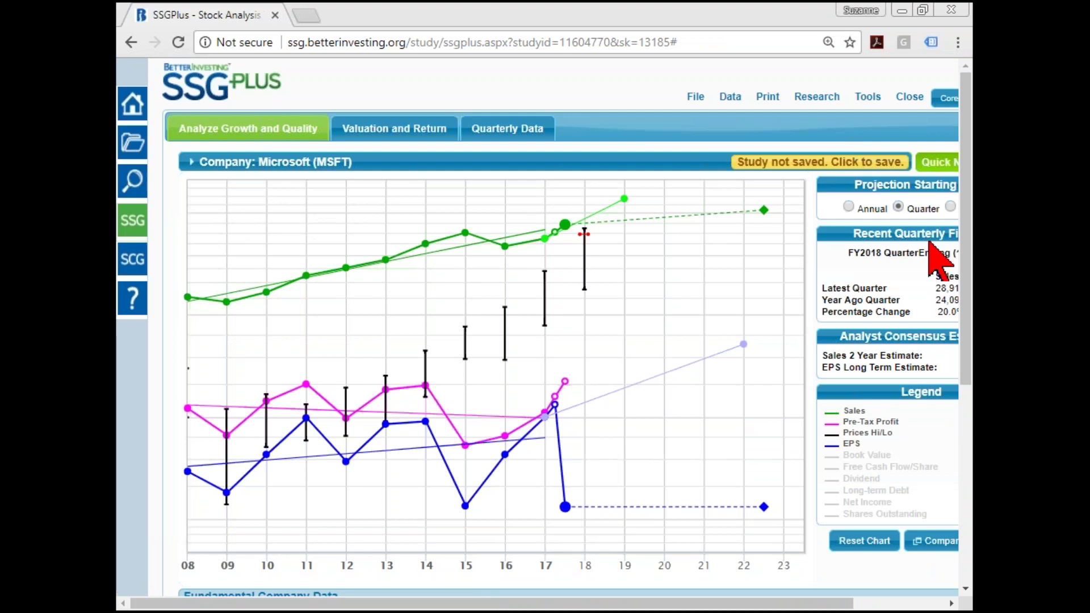
{"action": "scroll", "coordinate": [967, 263], "scroll_direction": "down", "scroll_amount": 4}
{"action": "scroll", "coordinate": [912, 373], "scroll_direction": "down", "scroll_amount": 1}
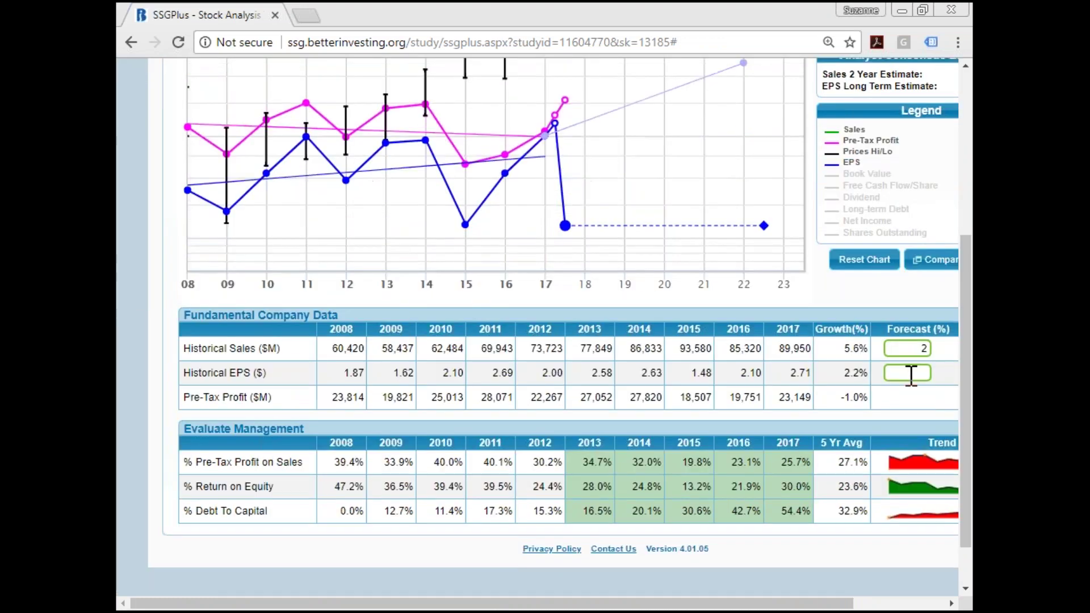
{"action": "left_click", "coordinate": [912, 372]}
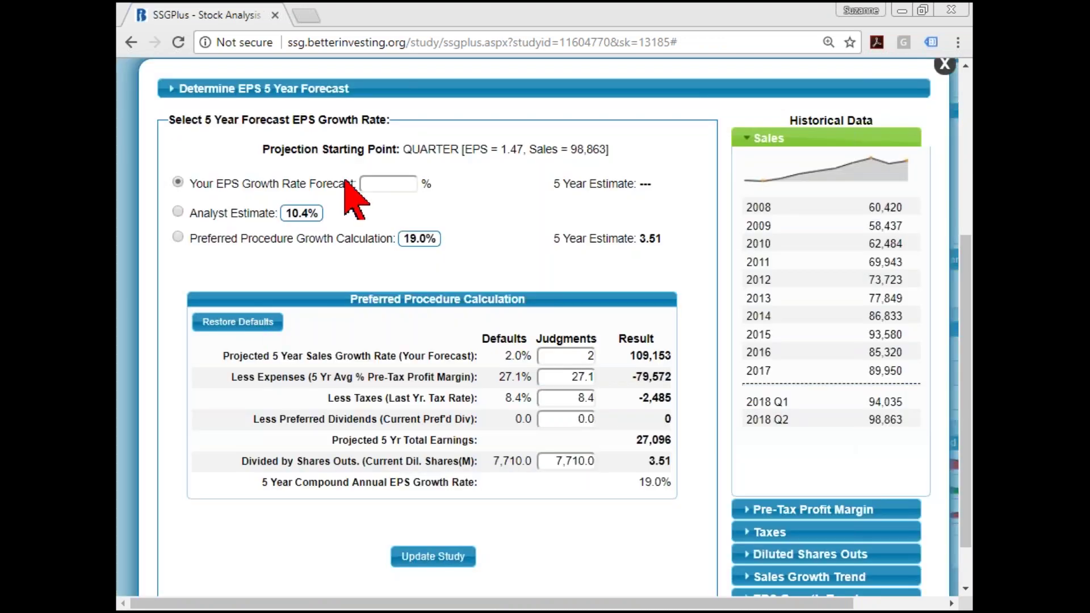
{"action": "left_click", "coordinate": [380, 183]}
{"action": "type", "text": "2"}
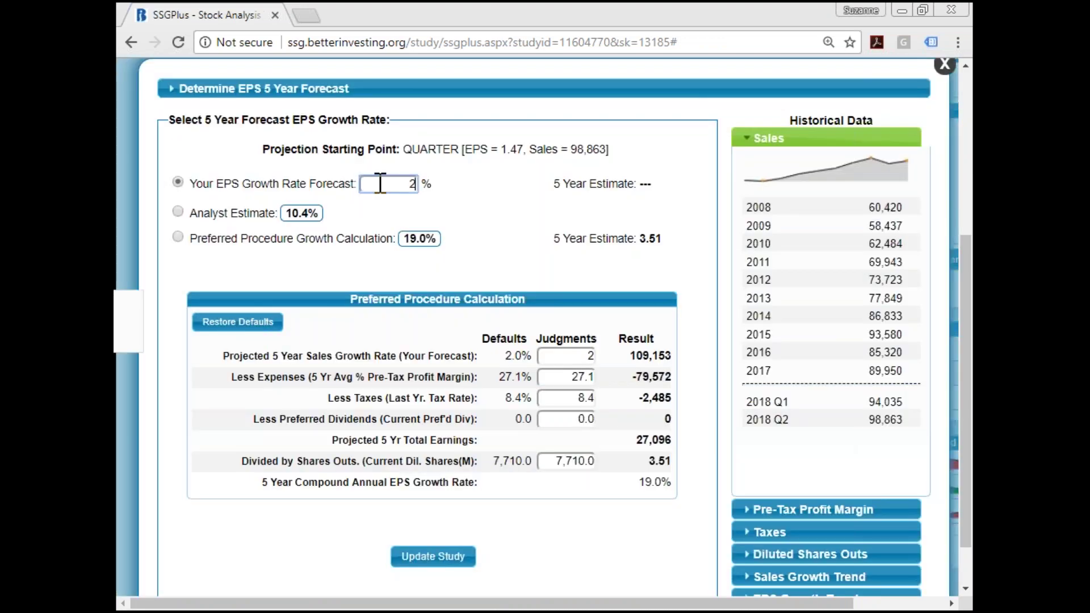
{"action": "left_click", "coordinate": [435, 558]}
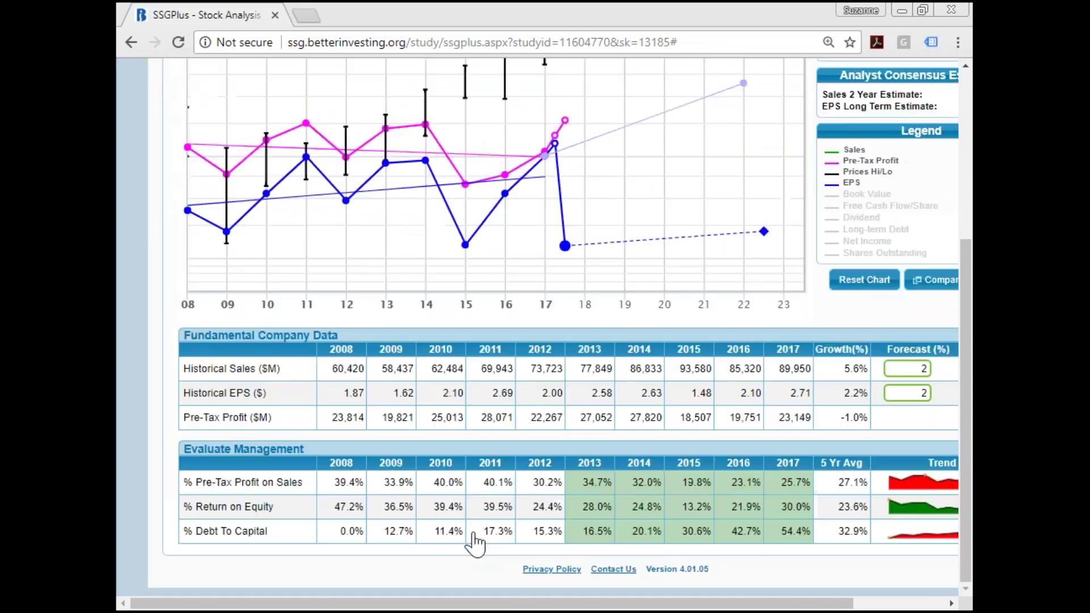
Check the five-year sales and EPS estimates, then review the valuation and return analysis through the five-year potential summary
{"action": "left_click_drag", "start_coordinate": [726, 604], "coordinate": [823, 605]}
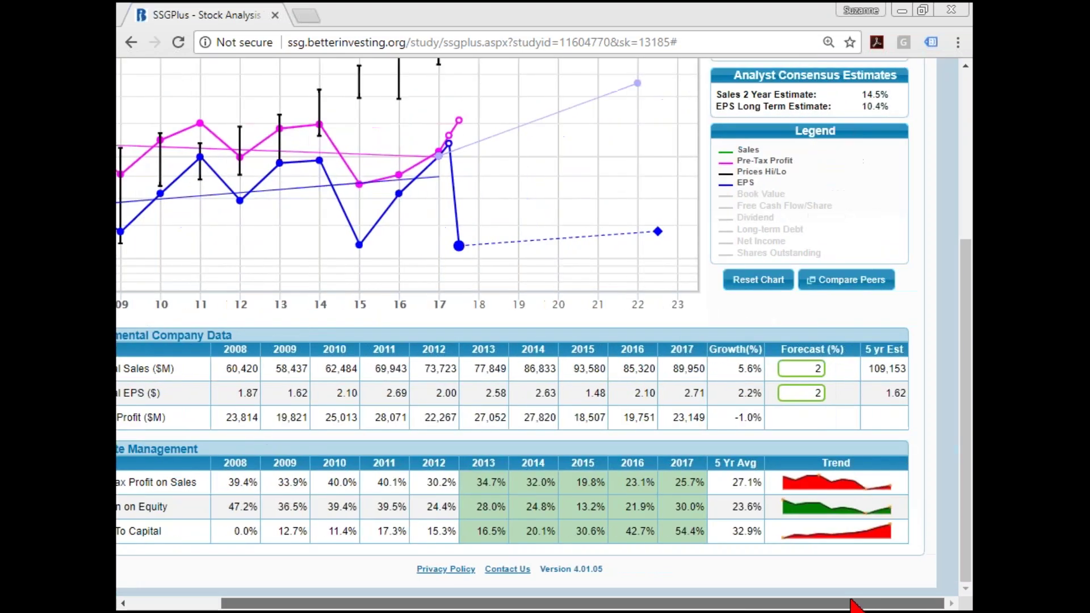
{"action": "left_click_drag", "start_coordinate": [969, 333], "coordinate": [968, 176]}
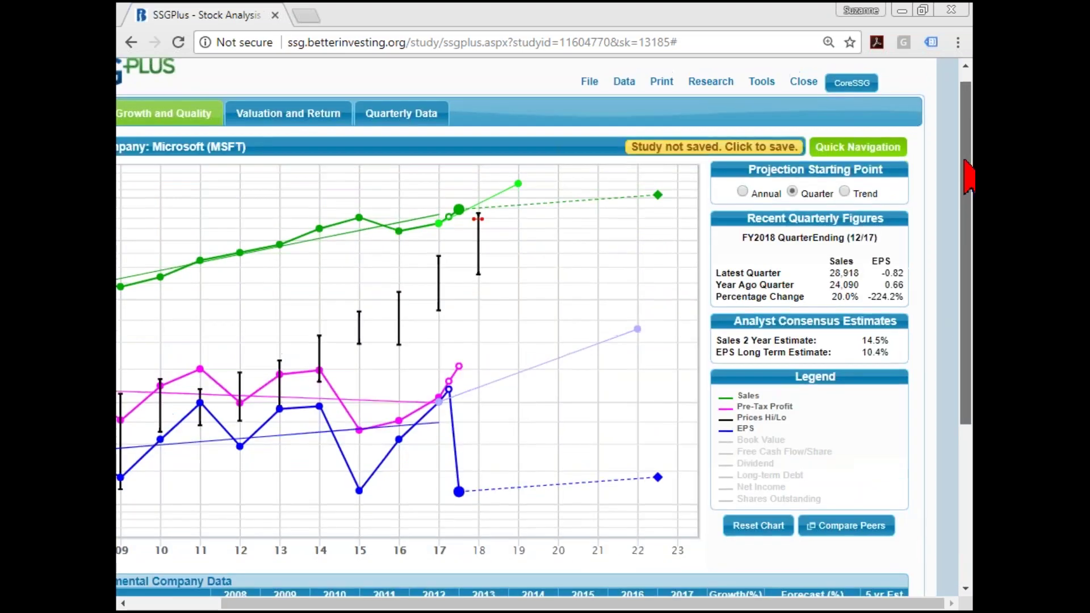
{"action": "left_click", "coordinate": [307, 121]}
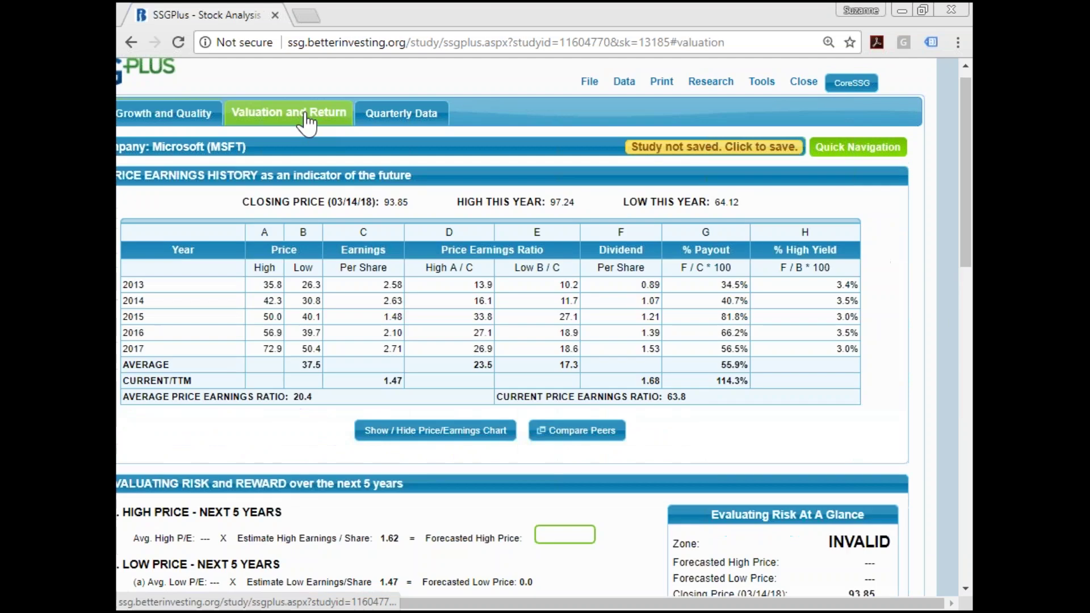
{"action": "left_click_drag", "start_coordinate": [969, 176], "coordinate": [968, 276]}
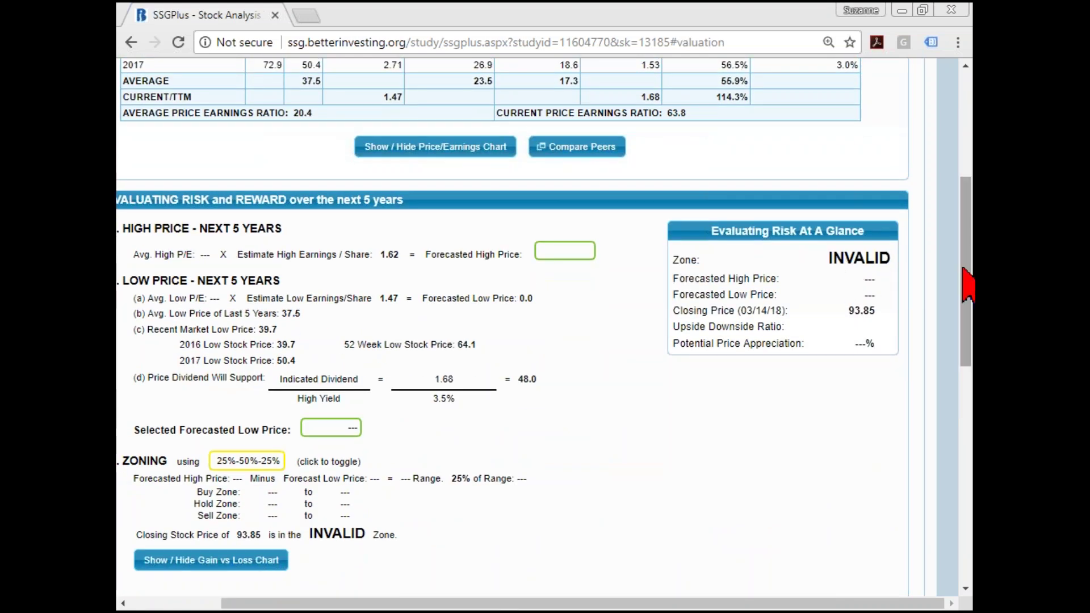
{"action": "left_click_drag", "start_coordinate": [971, 284], "coordinate": [972, 501]}
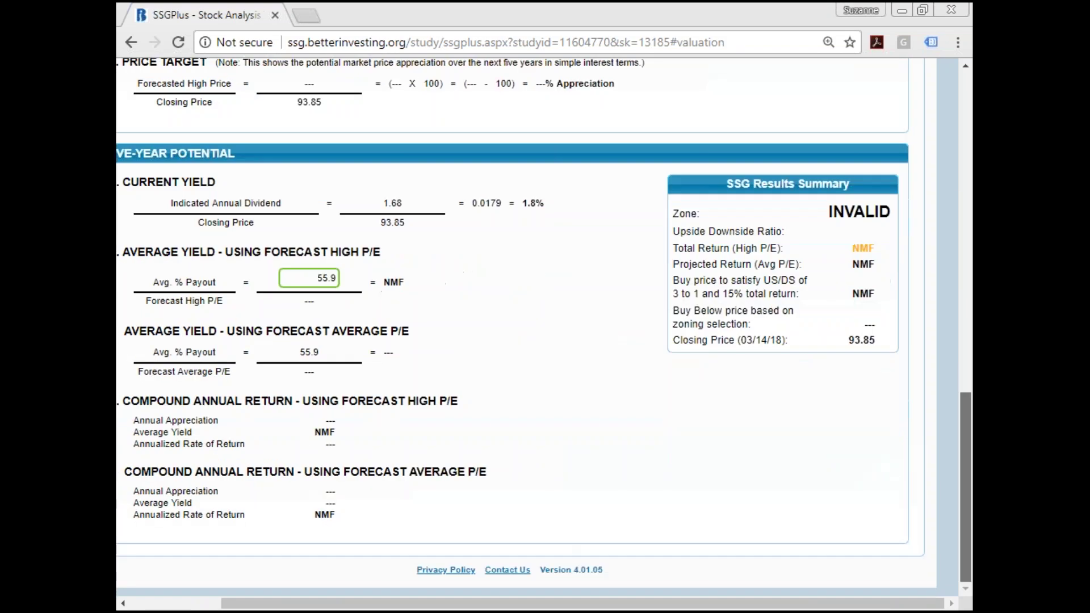
Set the average high P/E forecast for the next five years' high price to 19 and update the study
{"action": "scroll", "coordinate": [579, 604], "scroll_direction": "up", "scroll_amount": 10}
{"action": "left_click_drag", "start_coordinate": [582, 605], "coordinate": [543, 606]}
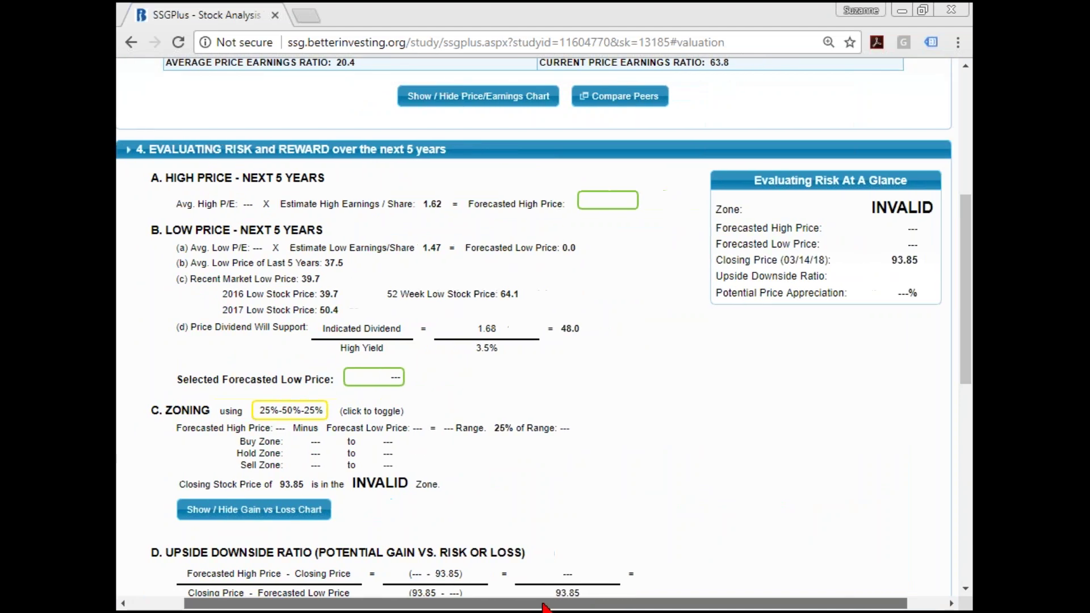
{"action": "left_click_drag", "start_coordinate": [973, 335], "coordinate": [972, 277]}
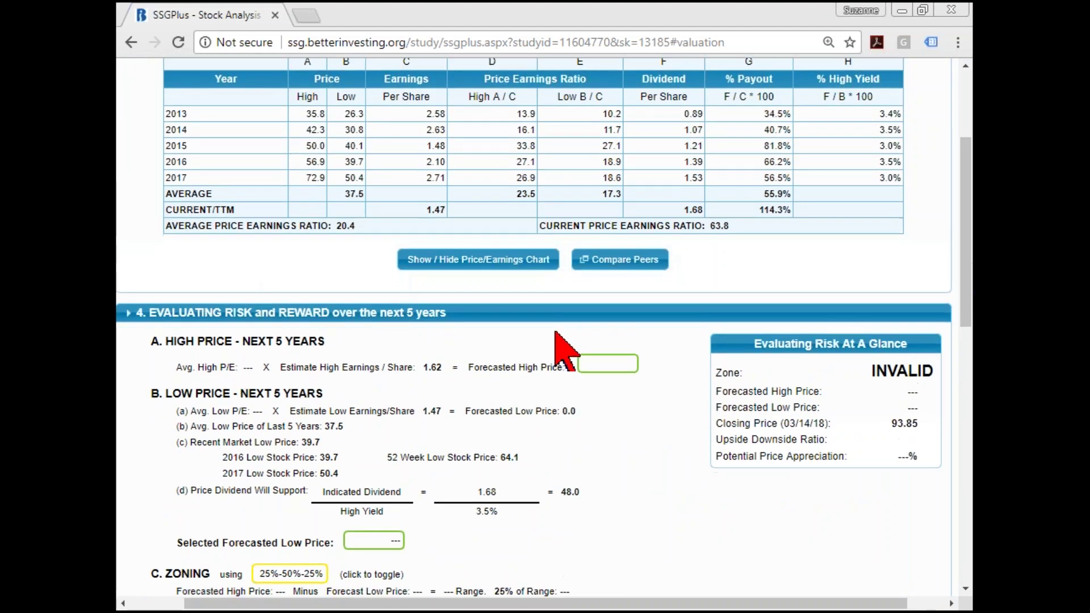
{"action": "left_click", "coordinate": [598, 365]}
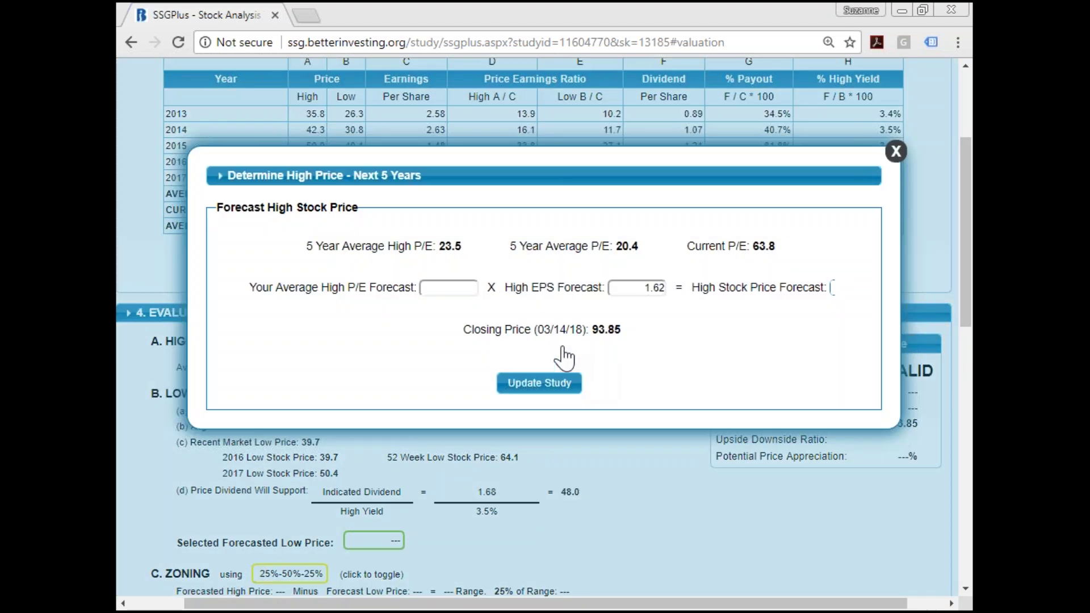
{"action": "left_click", "coordinate": [456, 287]}
{"action": "type", "text": "19"}
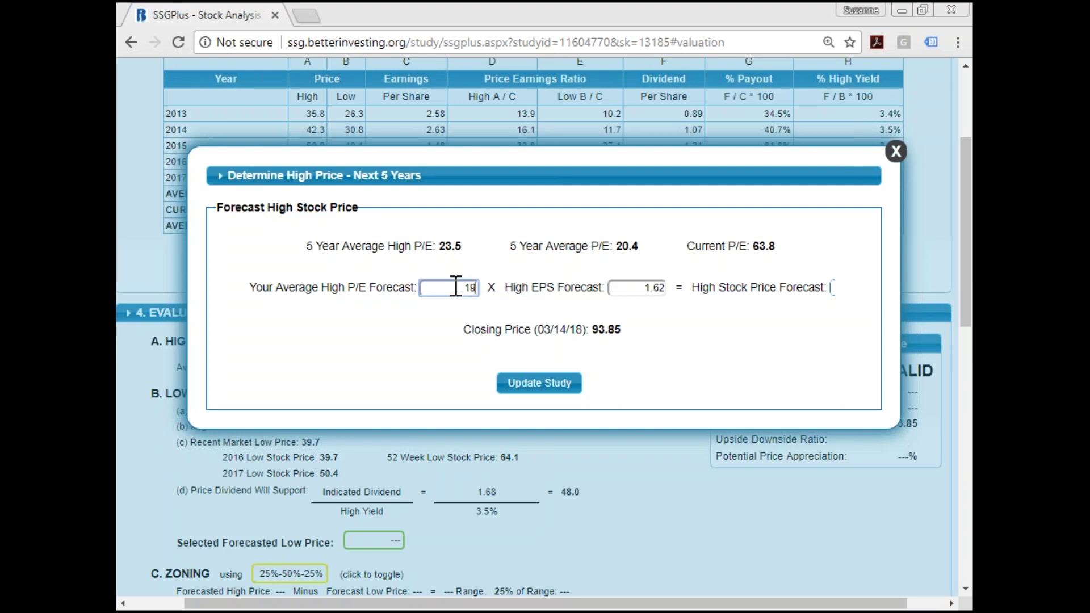
{"action": "left_click", "coordinate": [552, 388]}
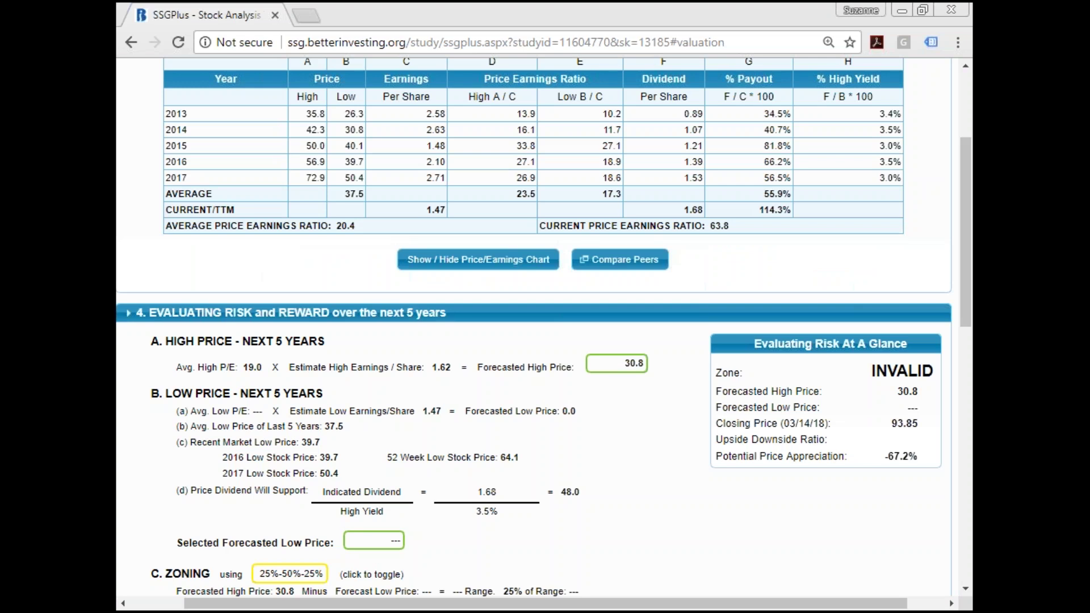
Use the 5 Year Average Low P/E of 17.3 for the forecasted low price and update the study
{"action": "left_click", "coordinate": [387, 539]}
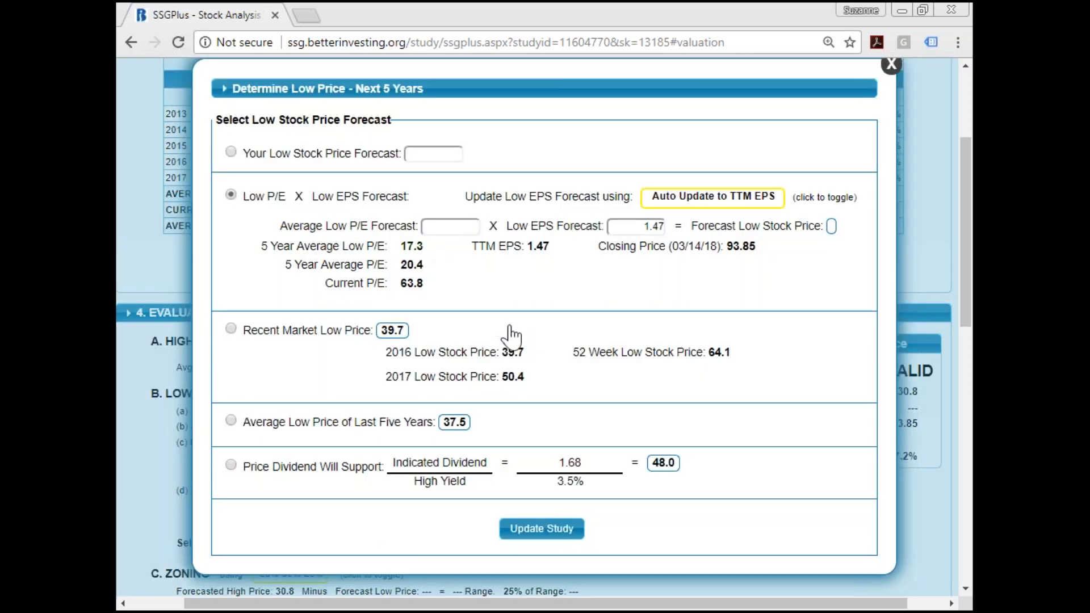
{"action": "left_click", "coordinate": [418, 249]}
{"action": "left_click", "coordinate": [540, 527]}
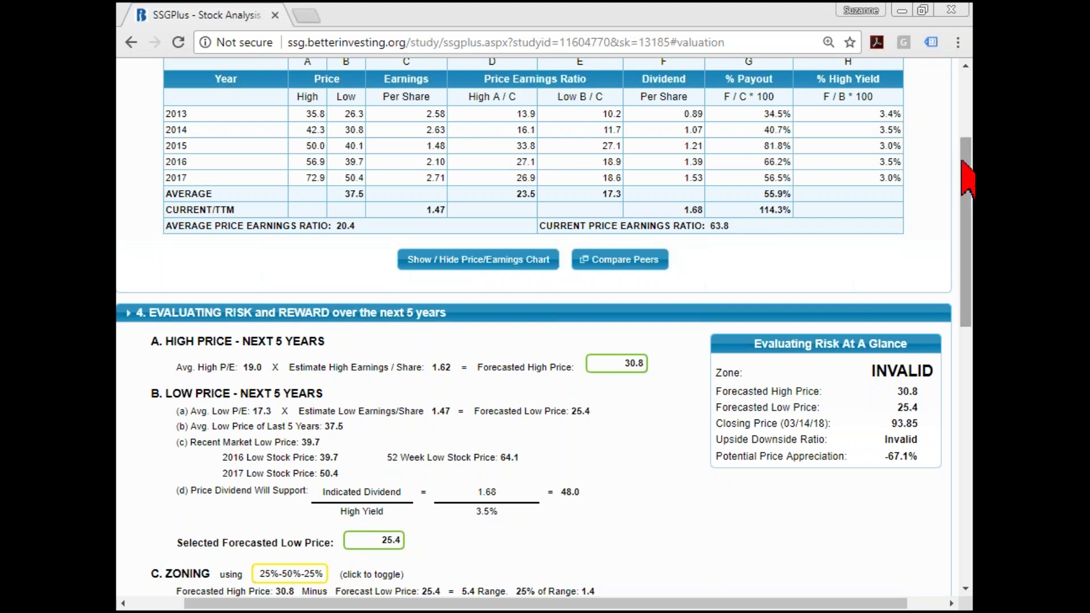
Review the P/E history, then open the high price forecast inputs and close them without changes
{"action": "left_click_drag", "start_coordinate": [968, 156], "coordinate": [969, 152]}
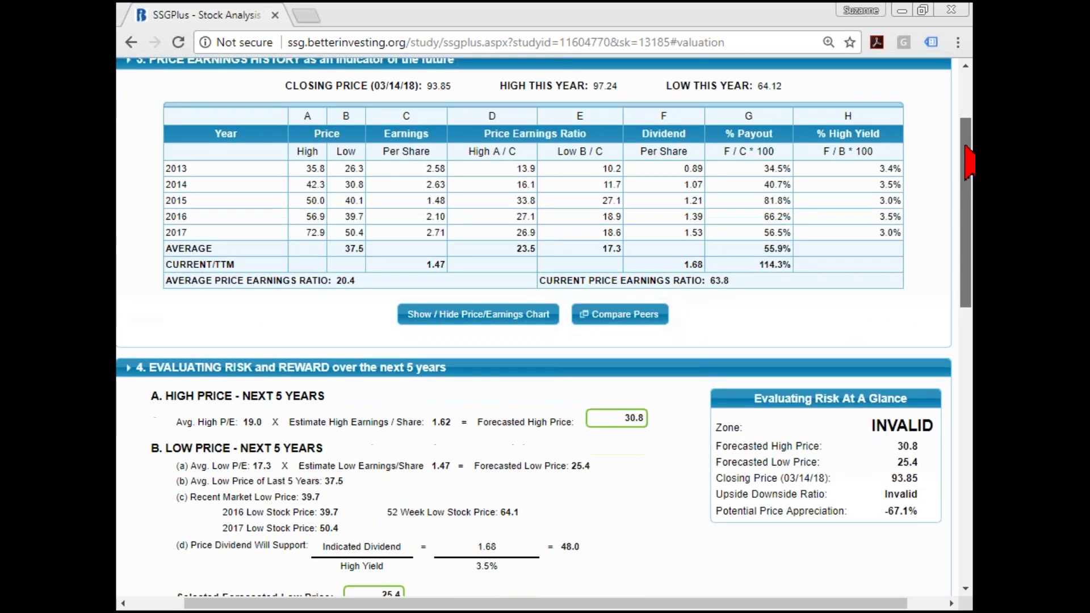
{"action": "scroll", "coordinate": [969, 163], "scroll_direction": "down", "scroll_amount": 1}
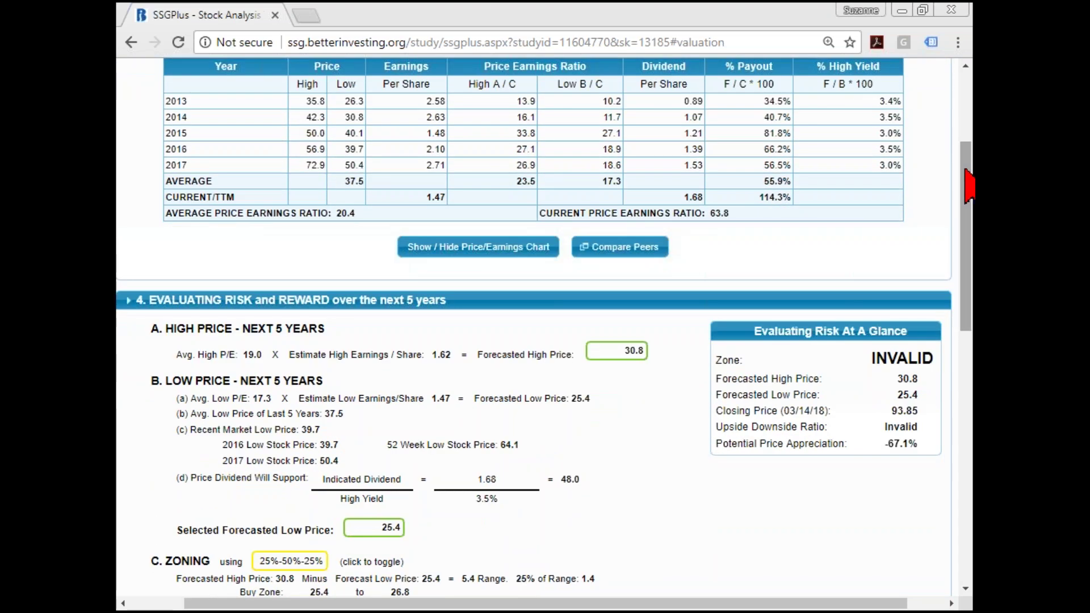
{"action": "left_click", "coordinate": [624, 351]}
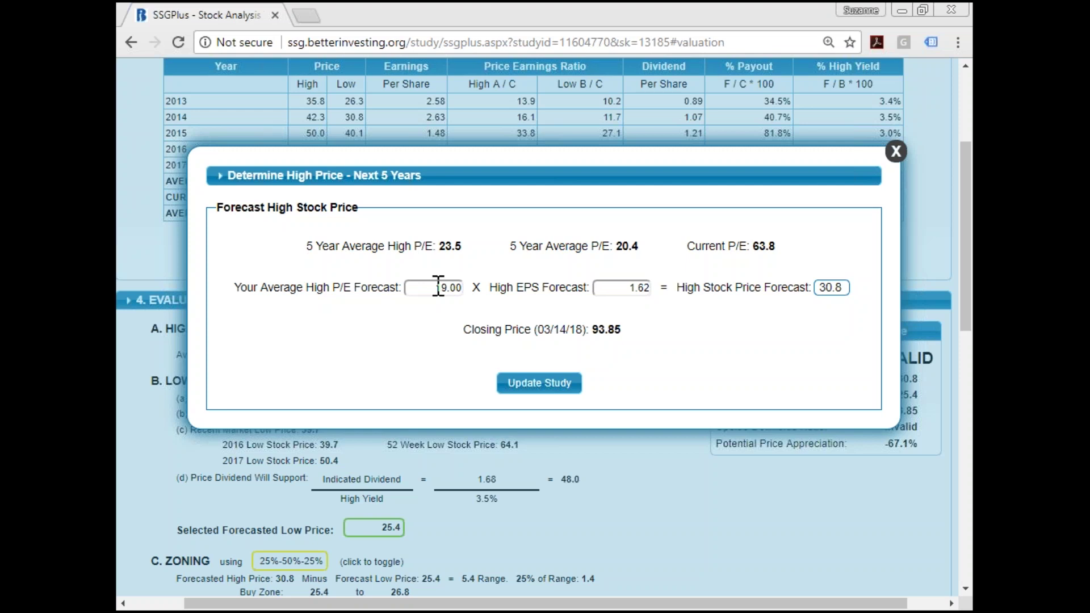
{"action": "left_click", "coordinate": [896, 151]}
Show the Potential Gain vs Loss chart under Zoning and examine it with the upside downside ratio and price target
{"action": "left_click_drag", "start_coordinate": [967, 238], "coordinate": [967, 362]}
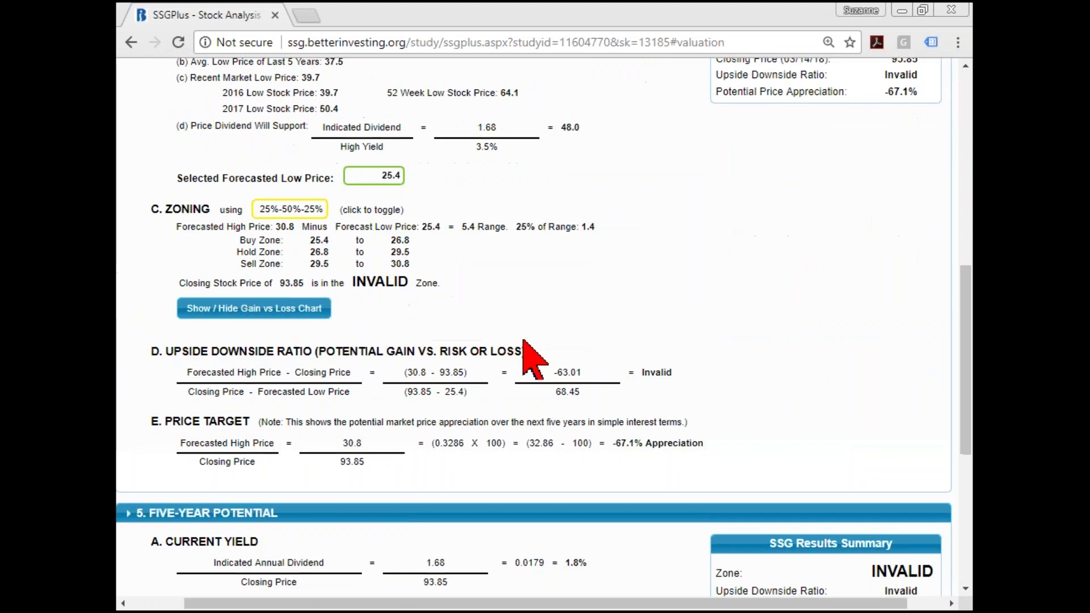
{"action": "left_click", "coordinate": [282, 311]}
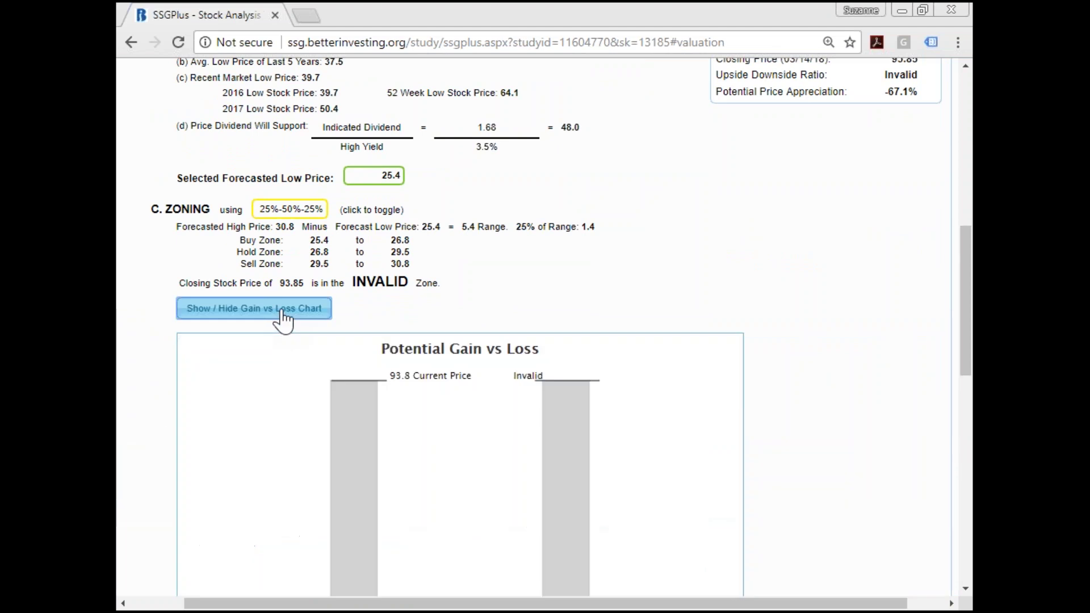
{"action": "scroll", "coordinate": [967, 312], "scroll_direction": "down", "scroll_amount": 4}
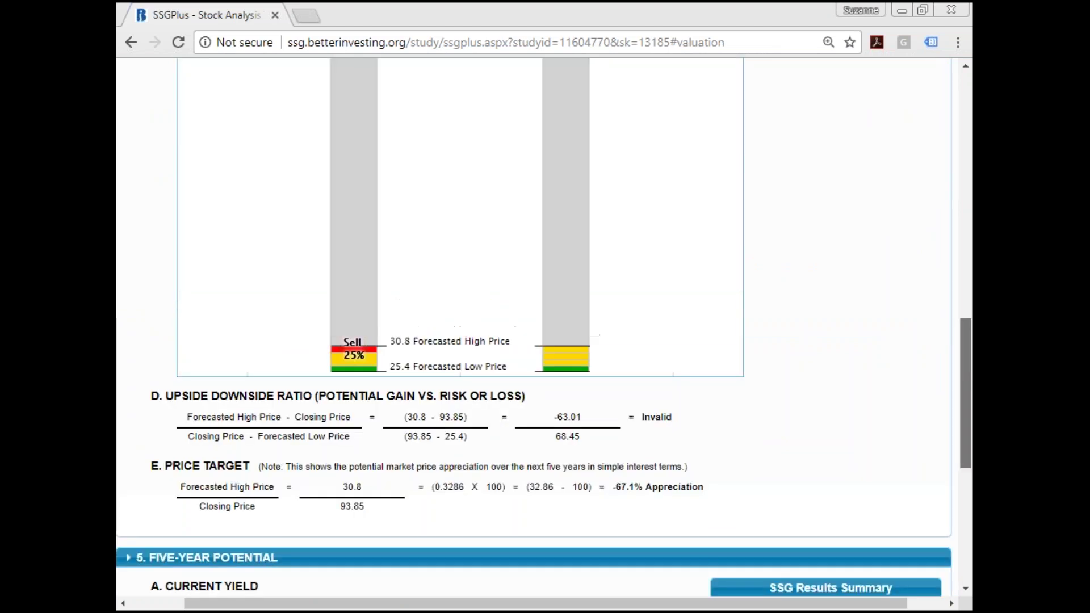
{"action": "scroll", "coordinate": [534, 324], "scroll_direction": "down", "scroll_amount": 1}
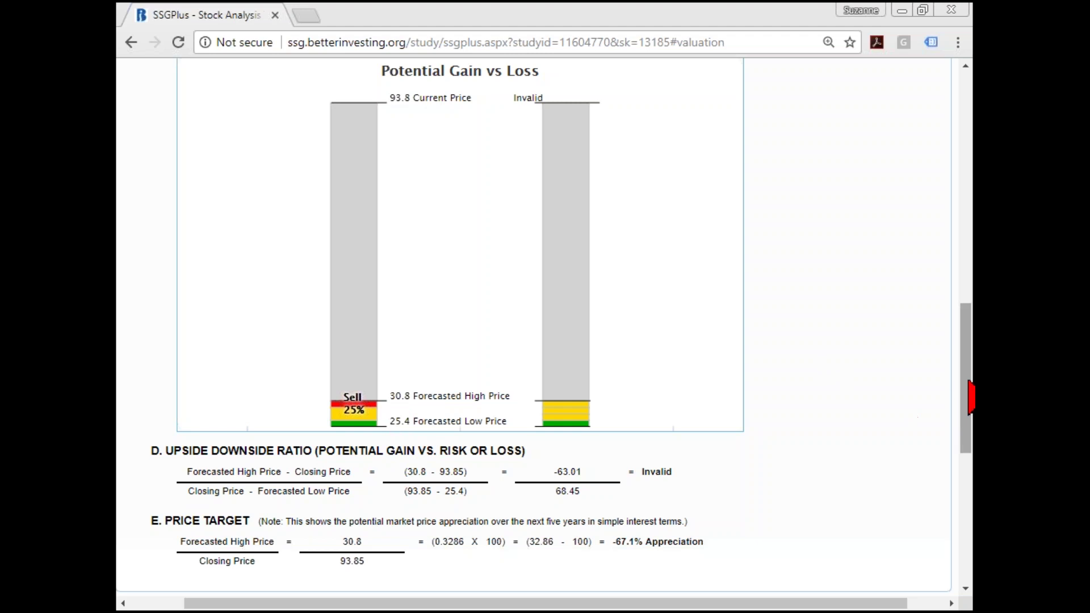
Recheck the price-earnings history and the risk and reward figures, and hide the Potential Gain vs Loss chart
{"action": "left_click_drag", "start_coordinate": [966, 389], "coordinate": [966, 176]}
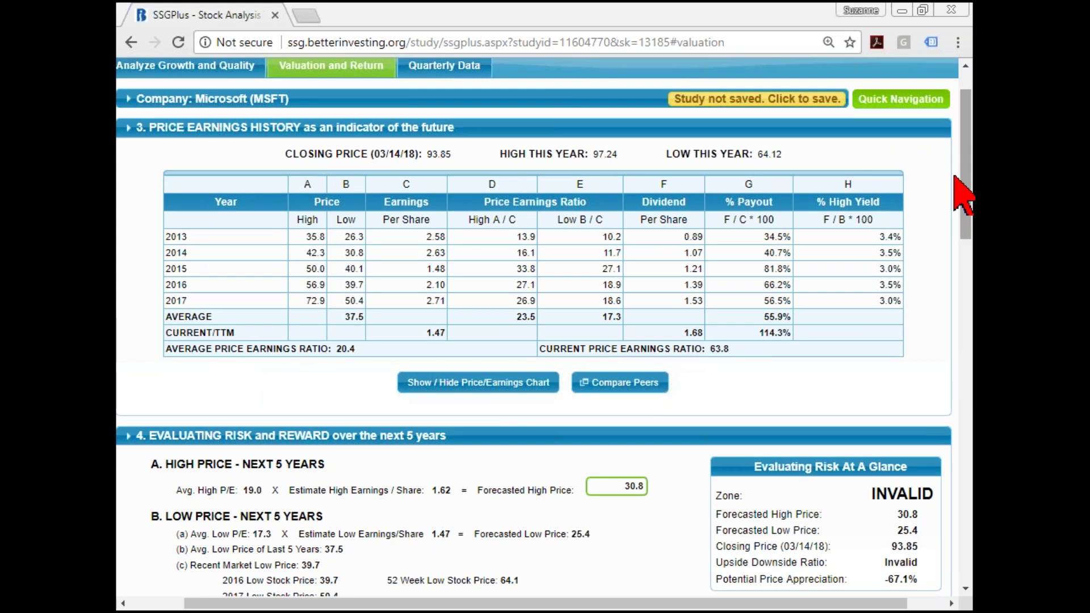
{"action": "scroll", "coordinate": [966, 195], "scroll_direction": "down", "scroll_amount": 5}
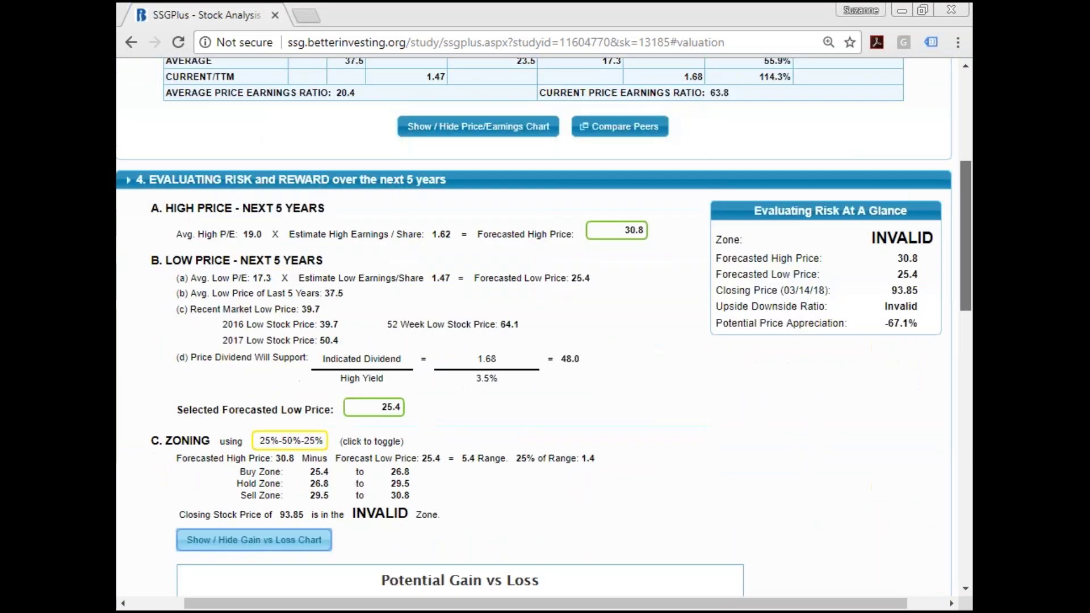
{"action": "scroll", "coordinate": [960, 326], "scroll_direction": "down", "scroll_amount": 2}
{"action": "left_click", "coordinate": [300, 386]}
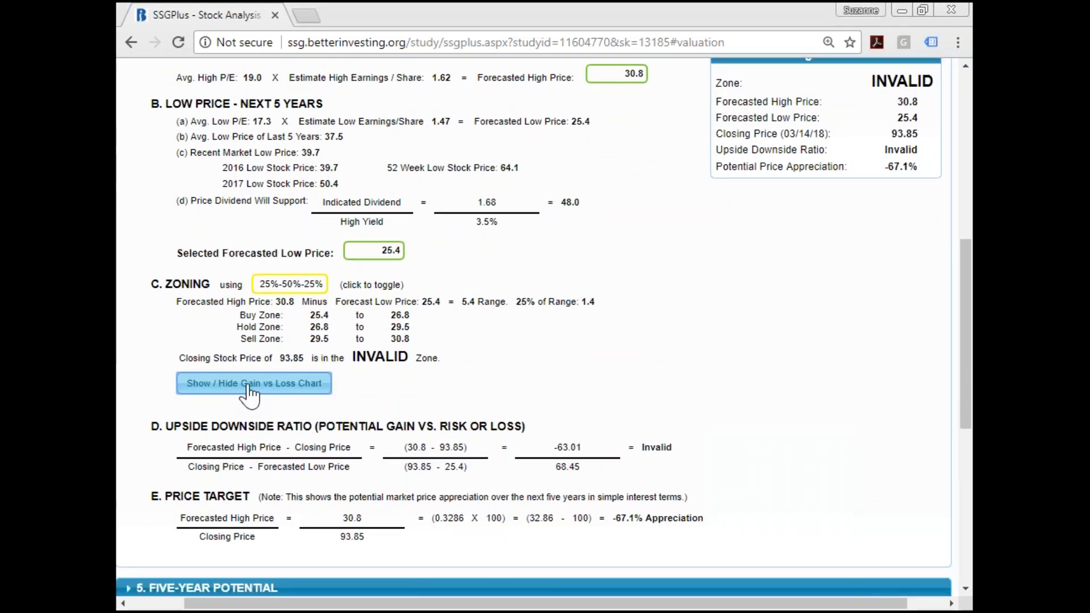
Show the Potential Gain vs Loss chart again, examine the forecasted prices against the current price, and hide it
{"action": "left_click", "coordinate": [207, 392]}
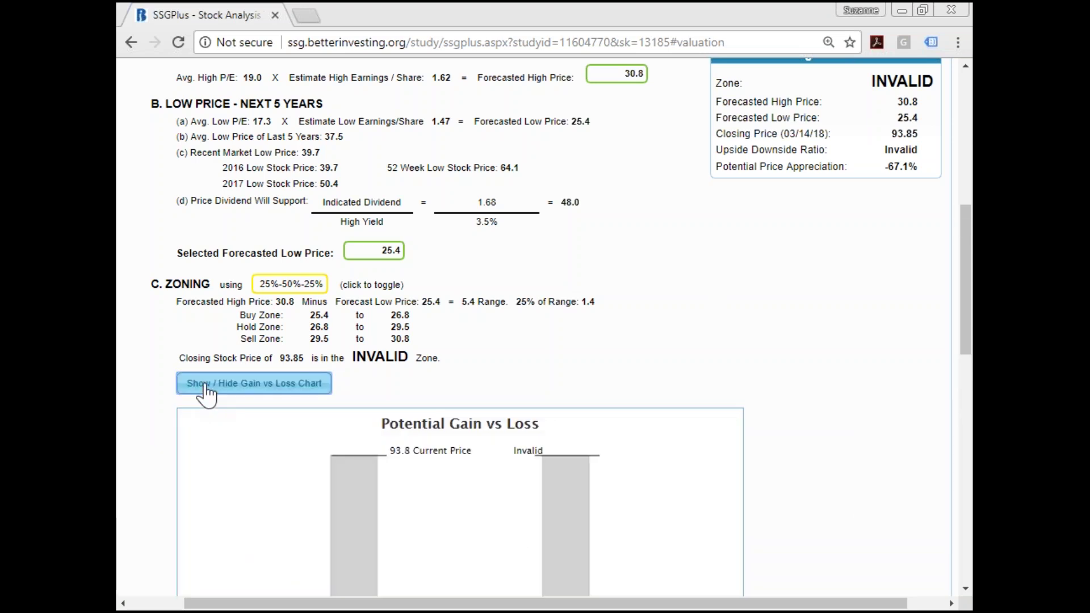
{"action": "left_click_drag", "start_coordinate": [966, 266], "coordinate": [966, 332]}
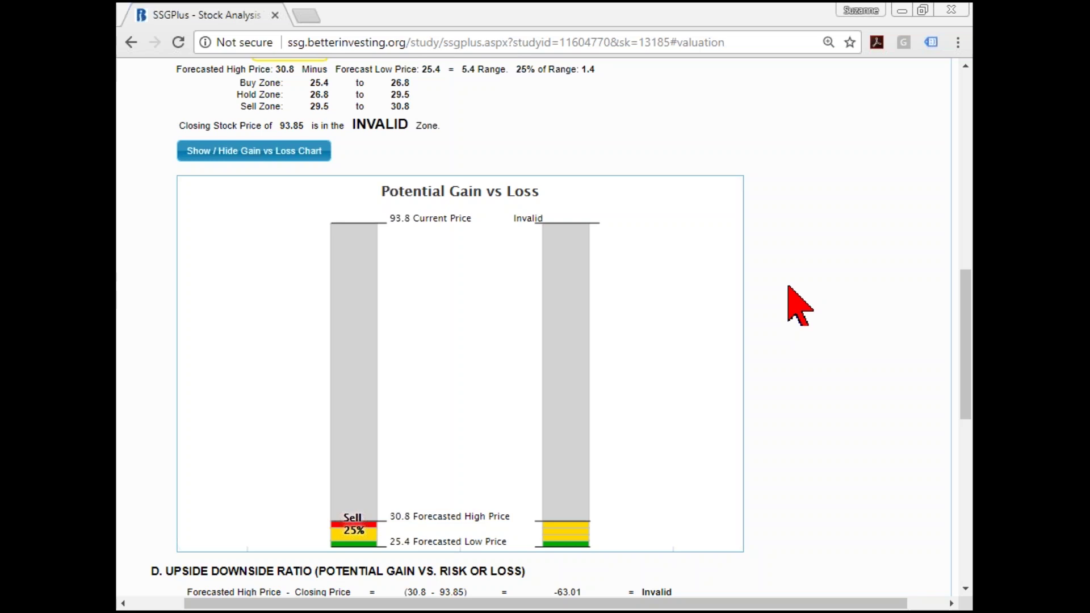
{"action": "left_click", "coordinate": [248, 155]}
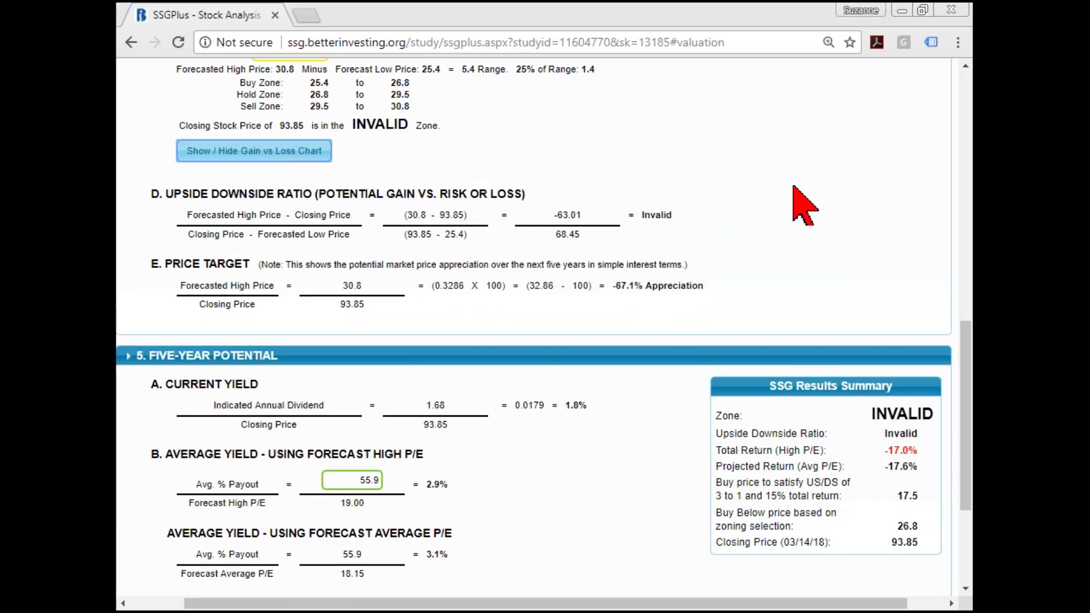
Save the Microsoft study as MSFT 3/15/18
{"action": "left_click_drag", "start_coordinate": [968, 376], "coordinate": [969, 111]}
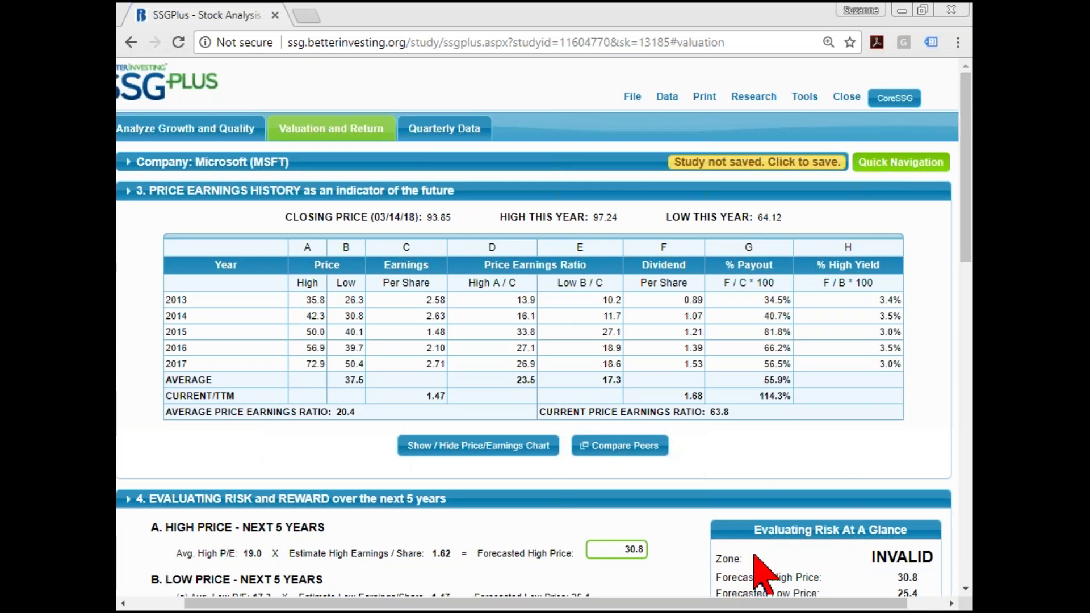
{"action": "left_click_drag", "start_coordinate": [763, 605], "coordinate": [663, 606]}
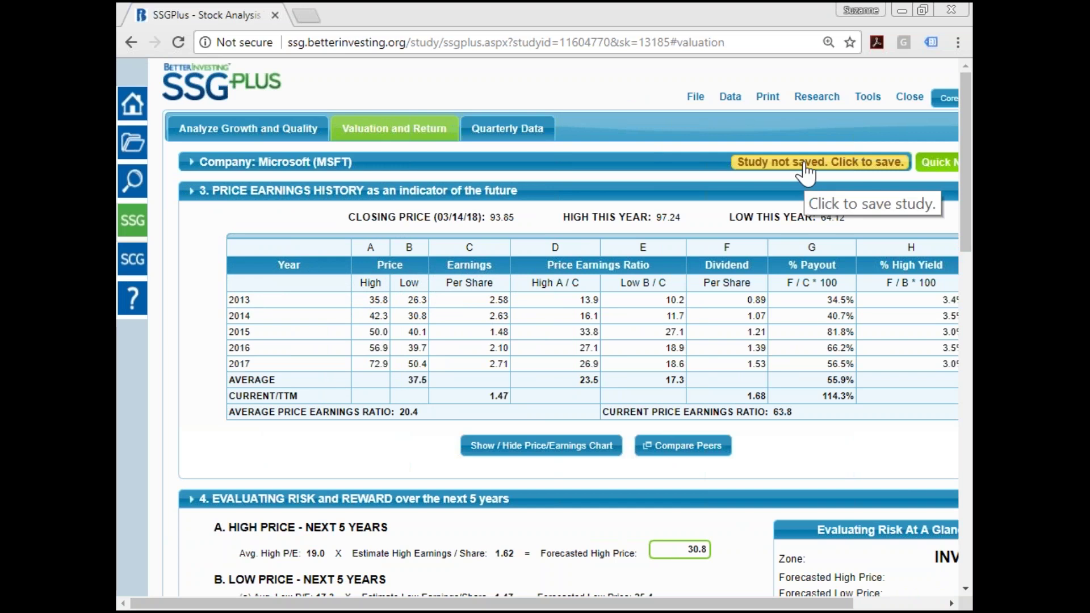
{"action": "left_click", "coordinate": [805, 170]}
{"action": "left_click", "coordinate": [539, 318]}
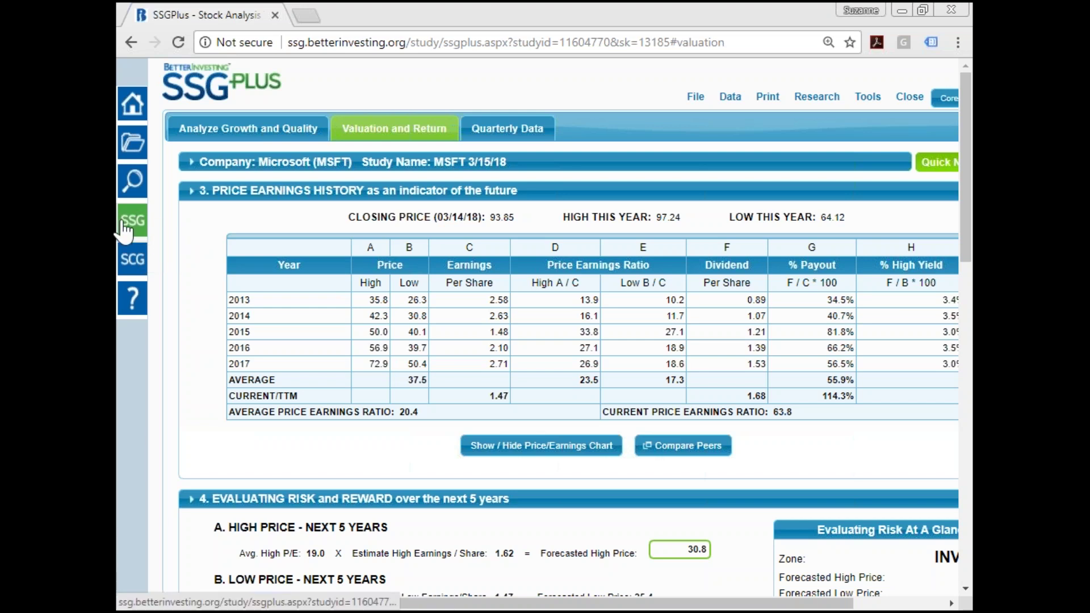
Open the Stock Comparison Guide and add the saved PCLN 2/9/16 study and Expedia (EXPE) to a new comparison
{"action": "left_click", "coordinate": [133, 260]}
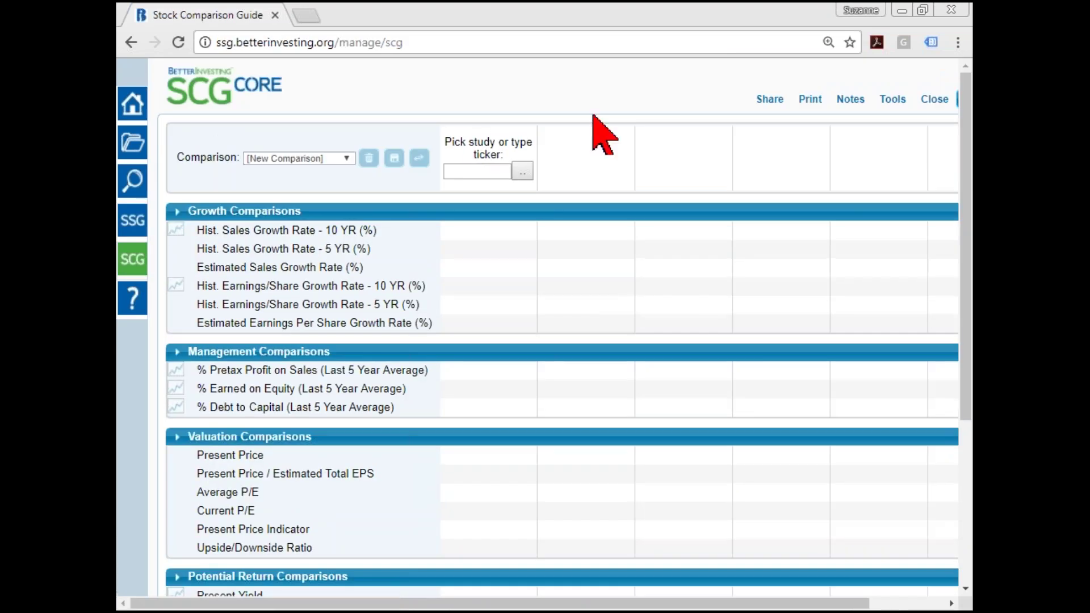
{"action": "left_click", "coordinate": [520, 170]}
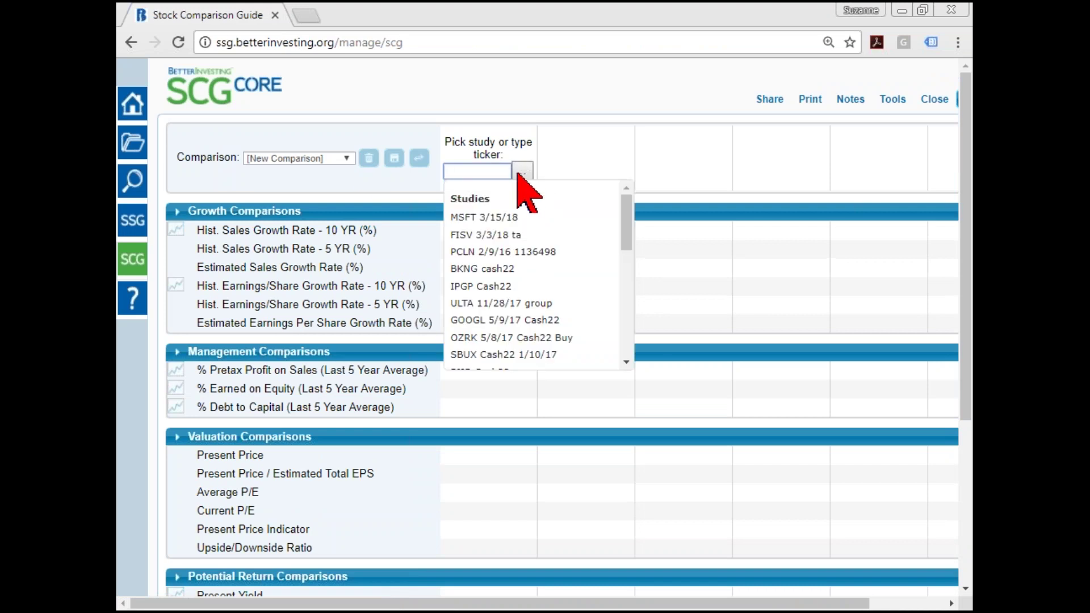
{"action": "left_click", "coordinate": [520, 250]}
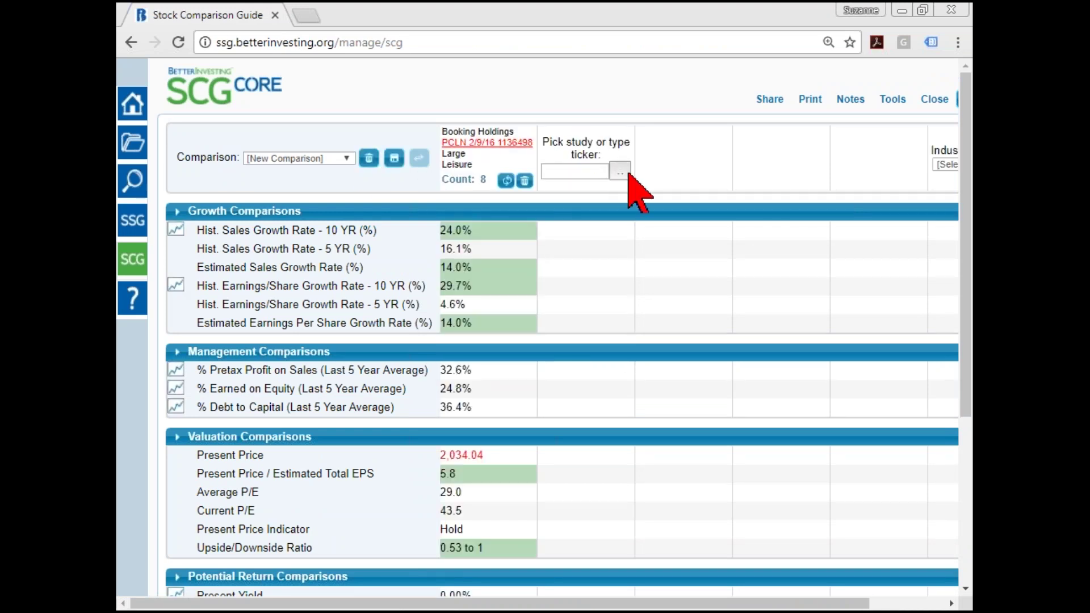
{"action": "left_click", "coordinate": [627, 172]}
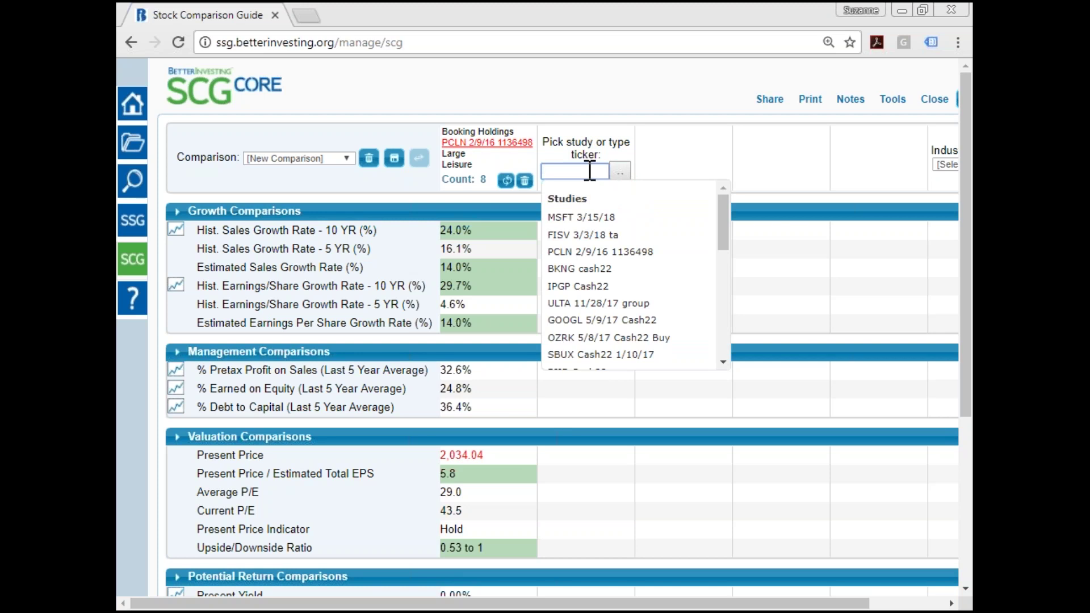
{"action": "type", "text": "expe"}
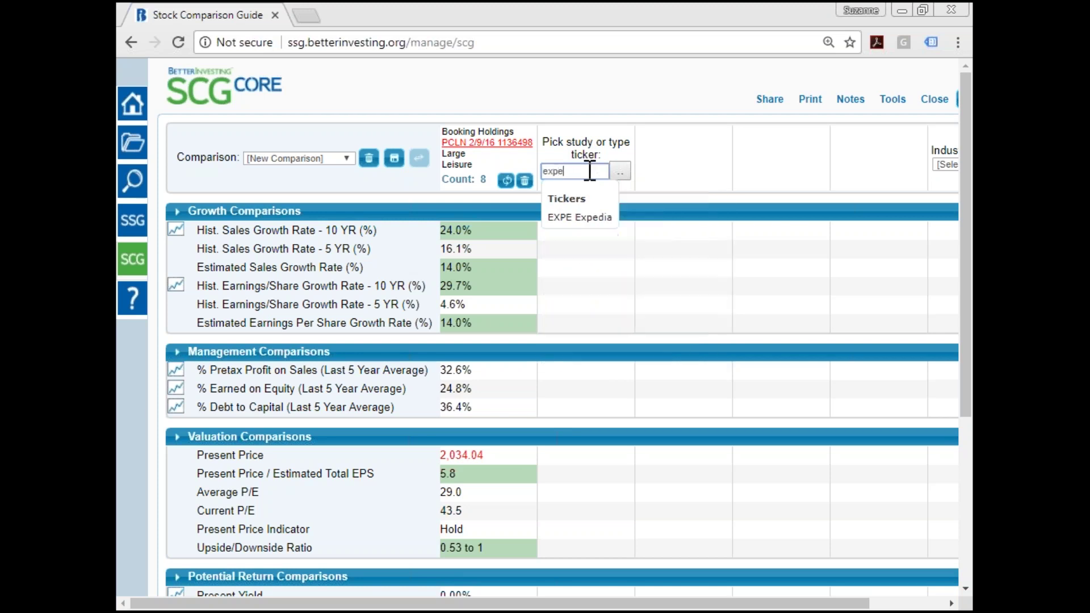
{"action": "left_click", "coordinate": [585, 218]}
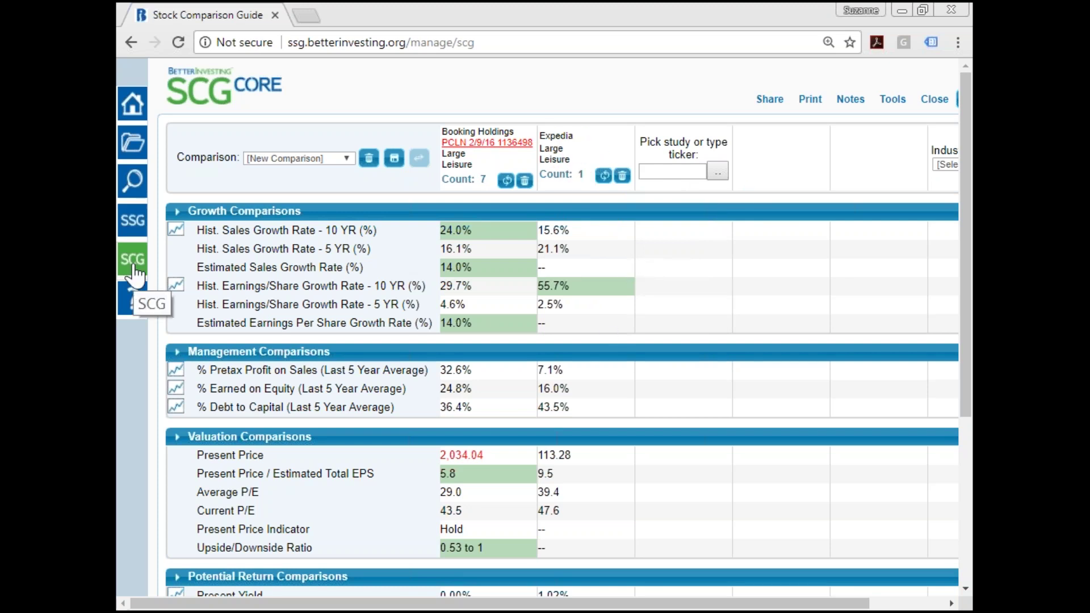
Open the form for sharing the comparison and close it without sending anything
{"action": "left_click", "coordinate": [769, 100]}
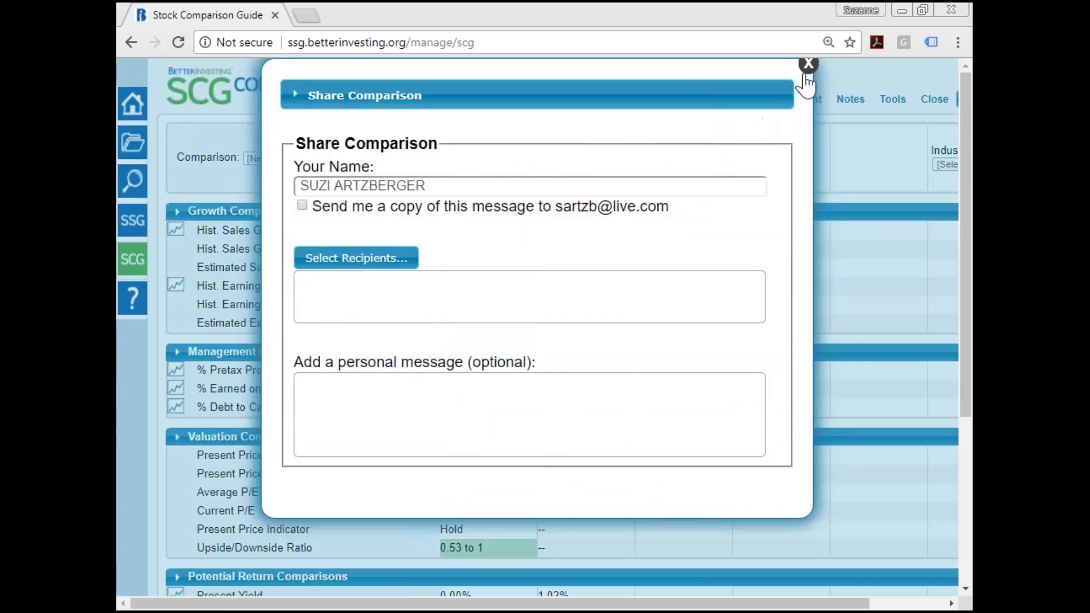
{"action": "left_click", "coordinate": [809, 64]}
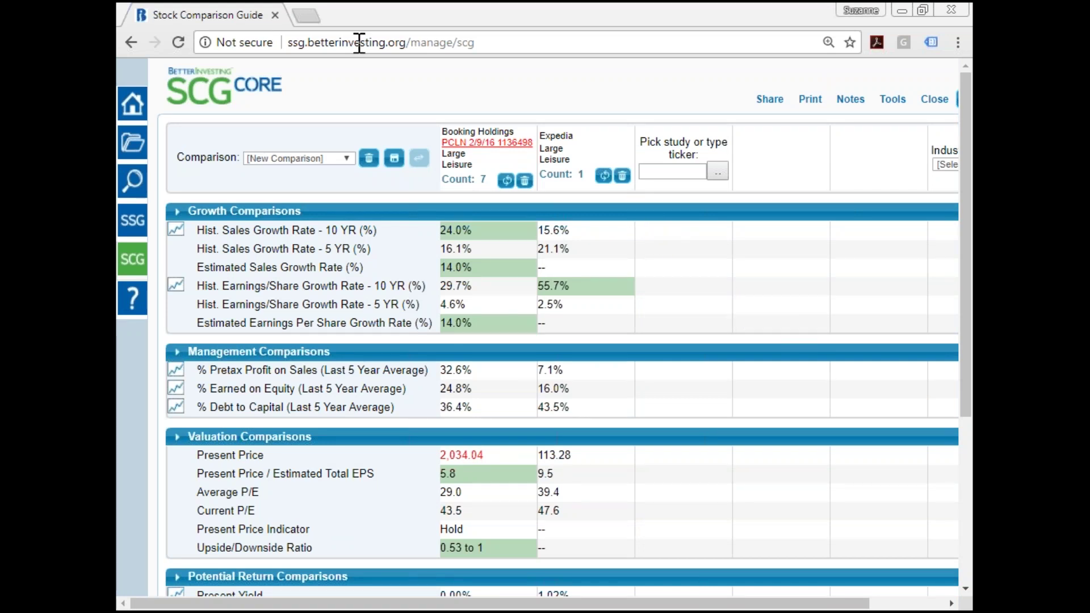
{"action": "left_click", "coordinate": [310, 16]}
{"action": "type", "text": "www.betterinvesting.org/"}
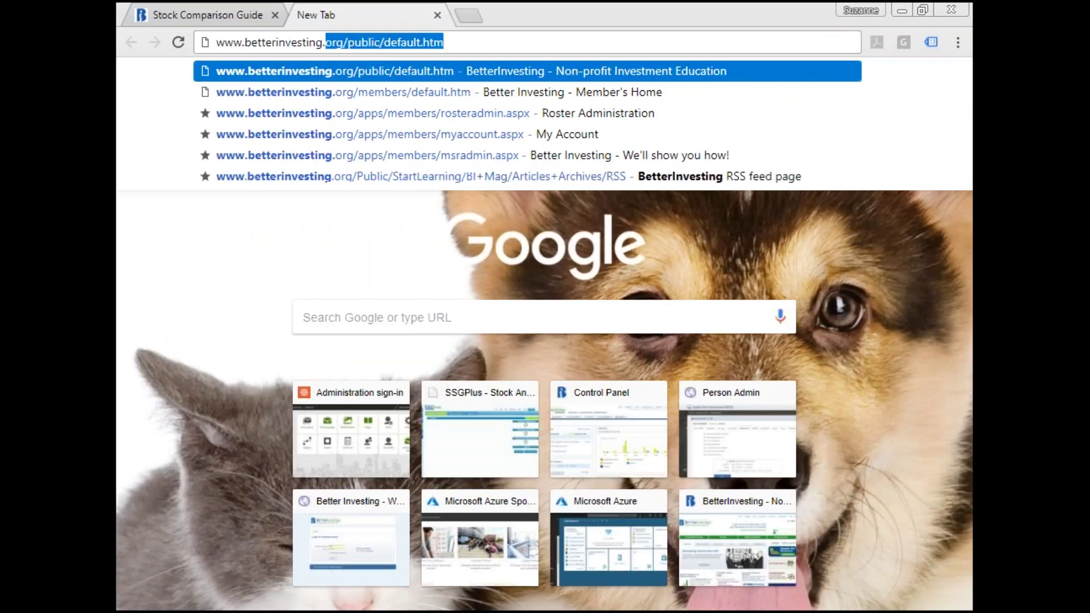
{"action": "type", "text": "members"}
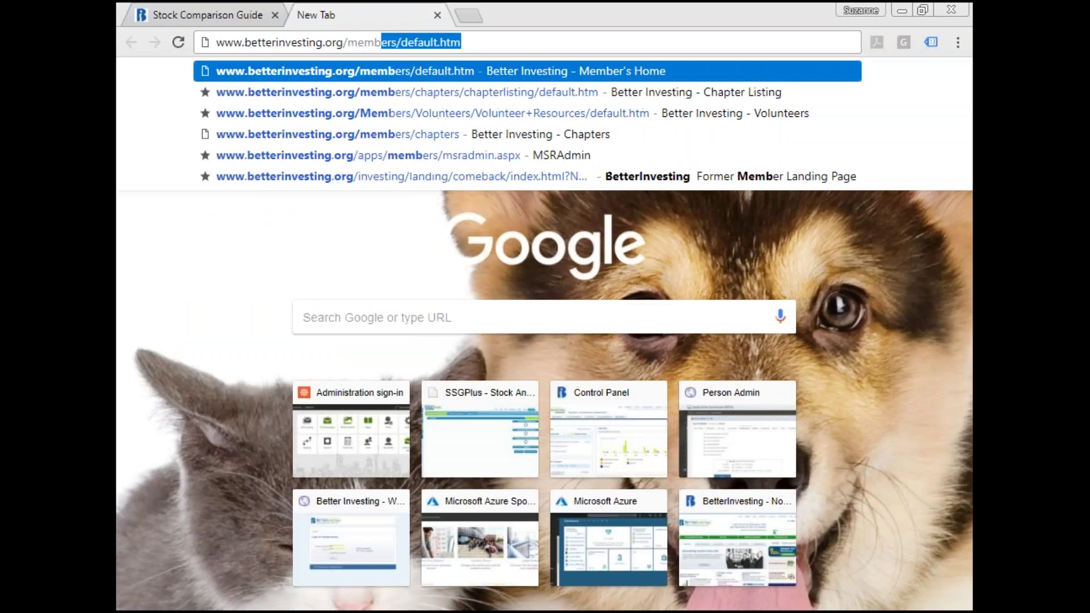
{"action": "key", "text": "Return"}
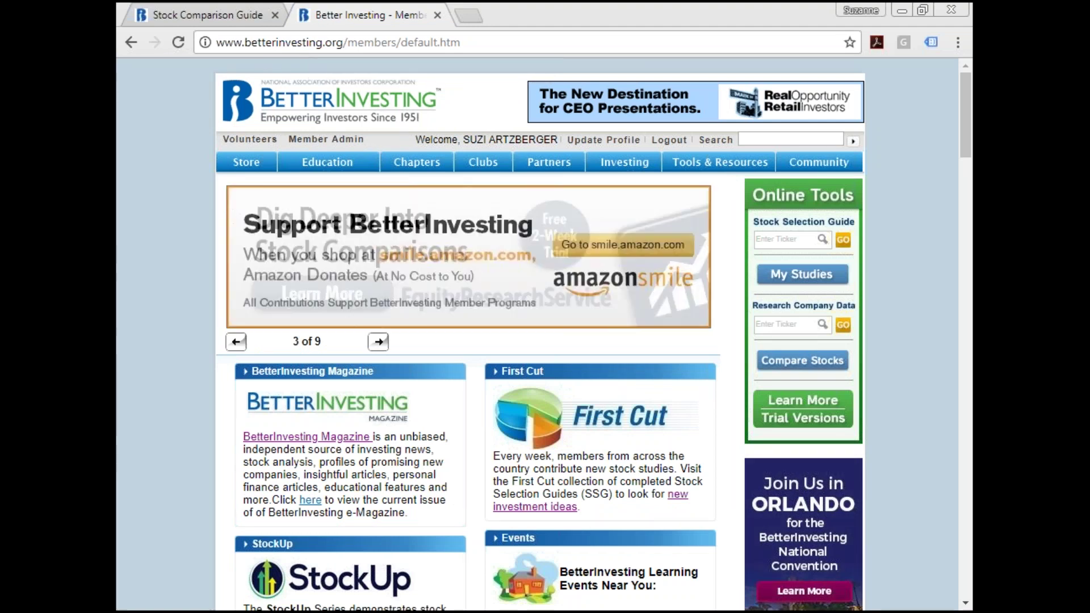
{"action": "mouse_move", "coordinate": [483, 162]}
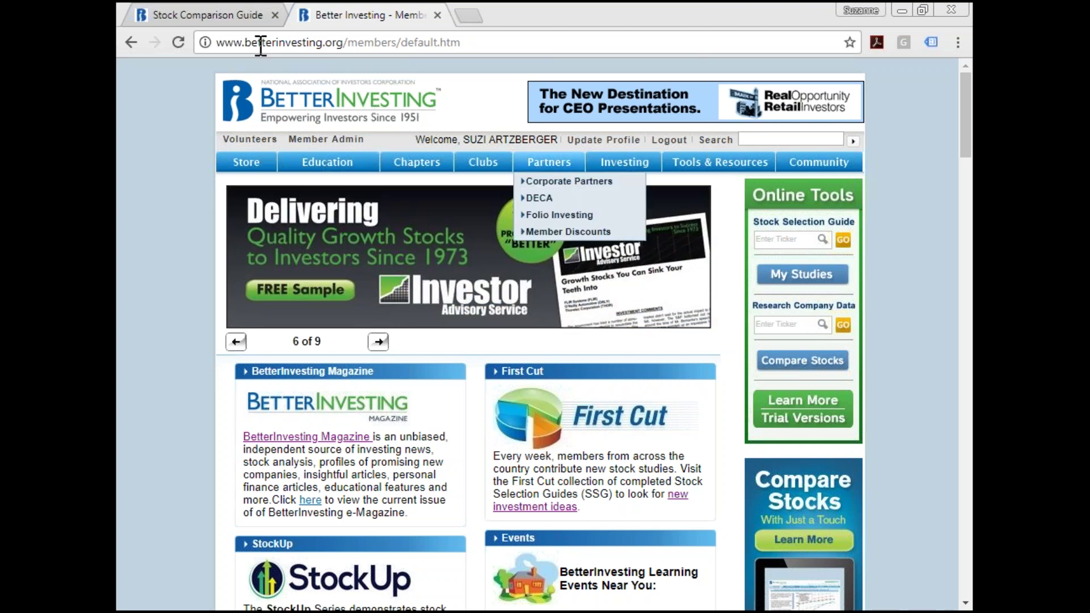
Return to the Stock Comparison Guide tab and load ssg.betterinvesting.org in it
{"action": "left_click", "coordinate": [254, 18]}
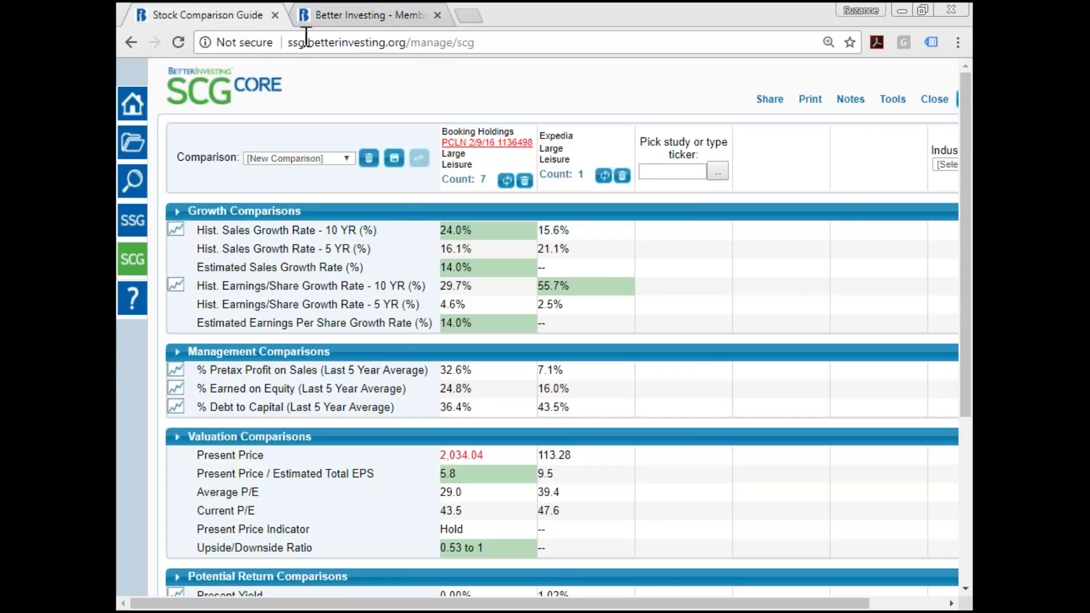
{"action": "left_click_drag", "start_coordinate": [540, 42], "coordinate": [273, 40]}
{"action": "type", "text": "ssg"}
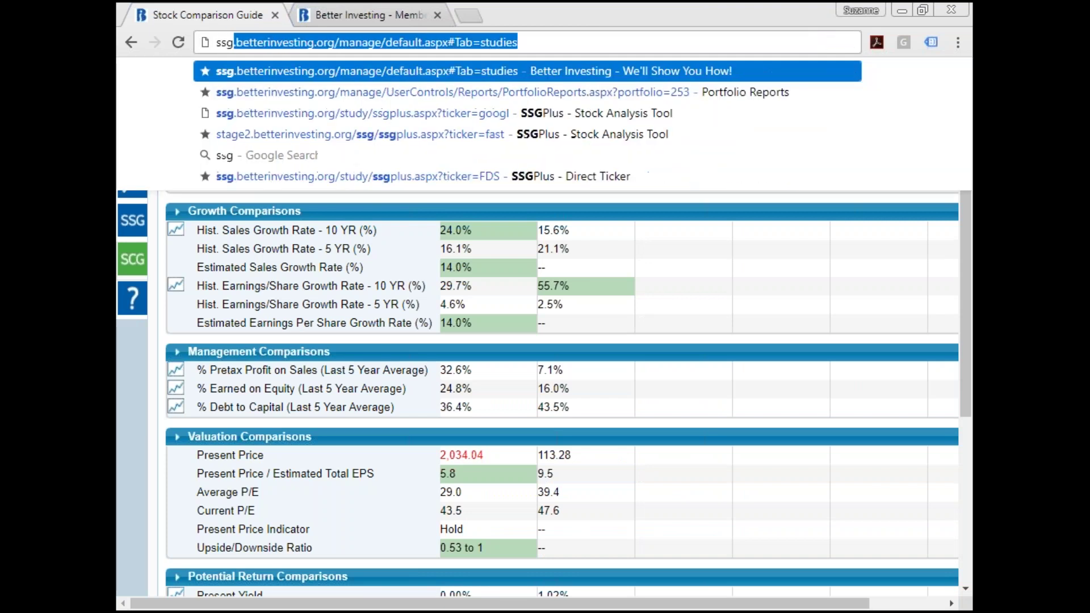
{"action": "type", "text": ".betterinve"}
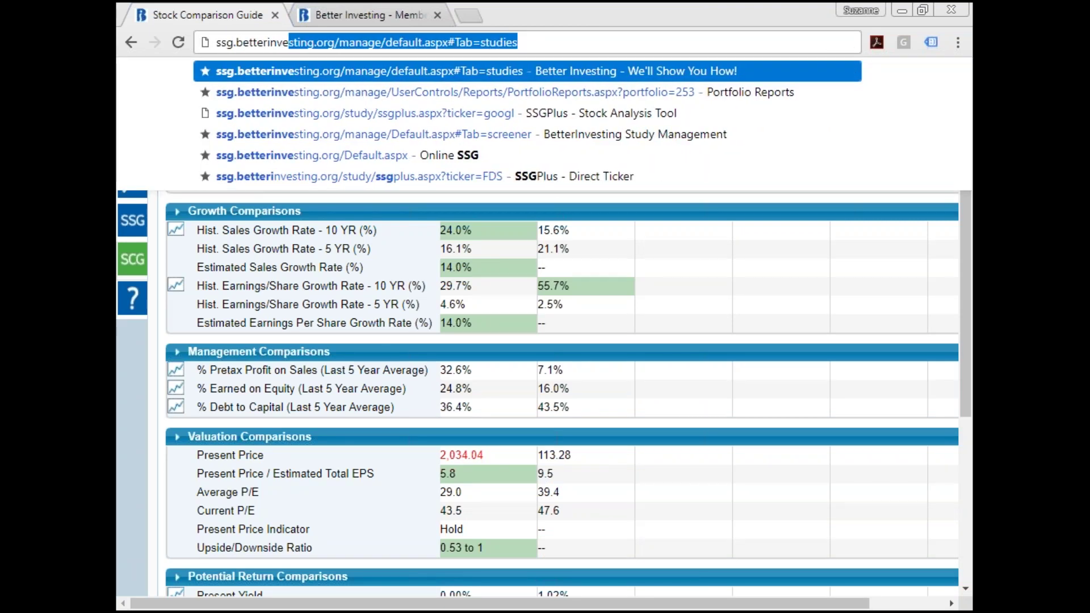
{"action": "type", "text": "sting.org"}
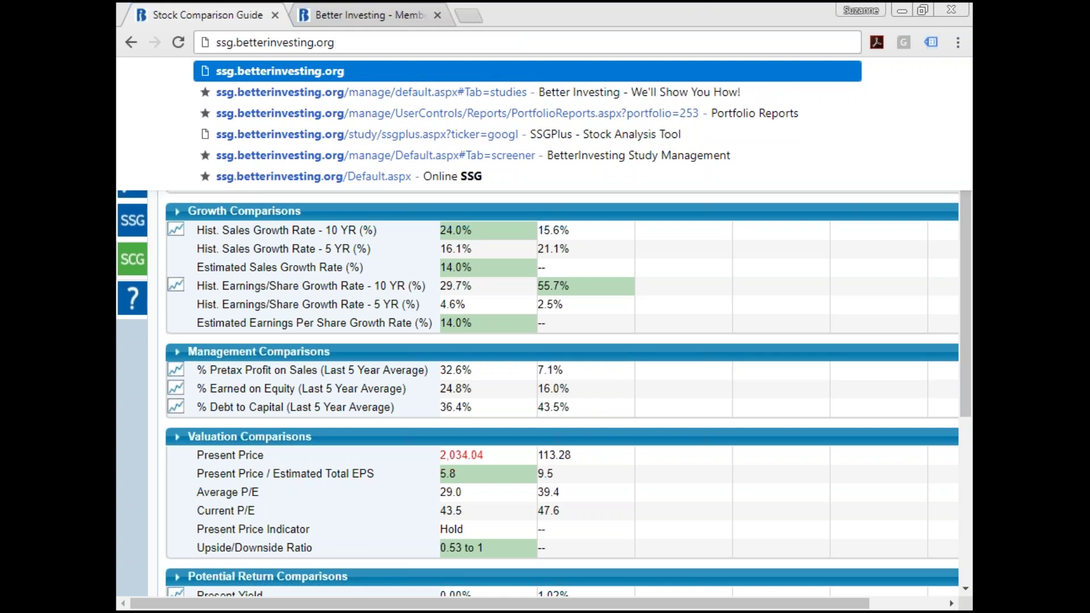
{"action": "key", "text": "Return"}
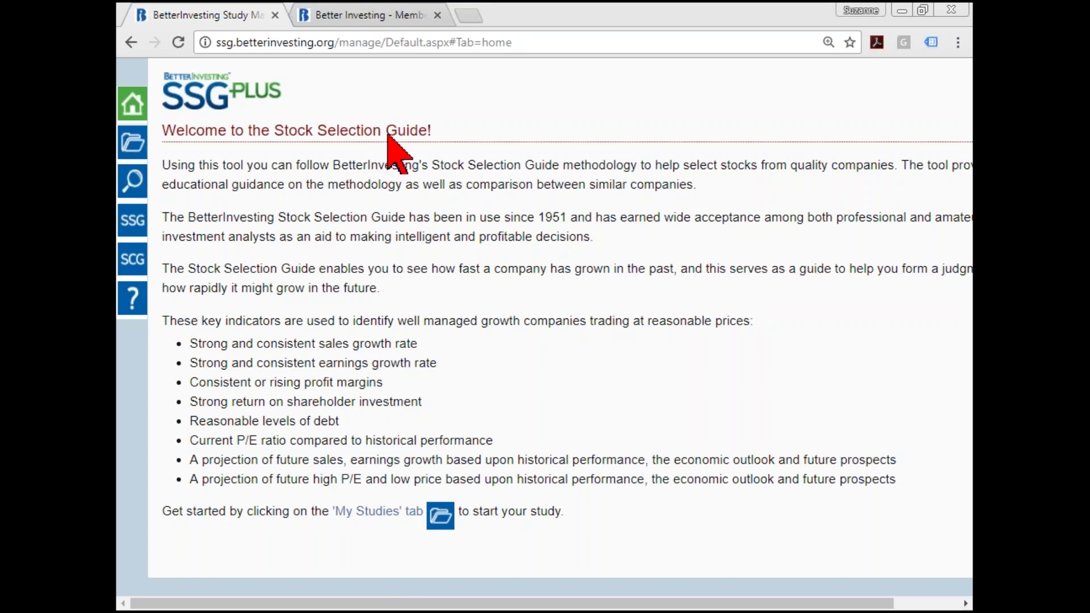
Open the Portfolios and Studies page, collapse and expand the portfolio list, and select the Cash22 Club portfolio in an enlarged view
{"action": "left_click", "coordinate": [133, 145]}
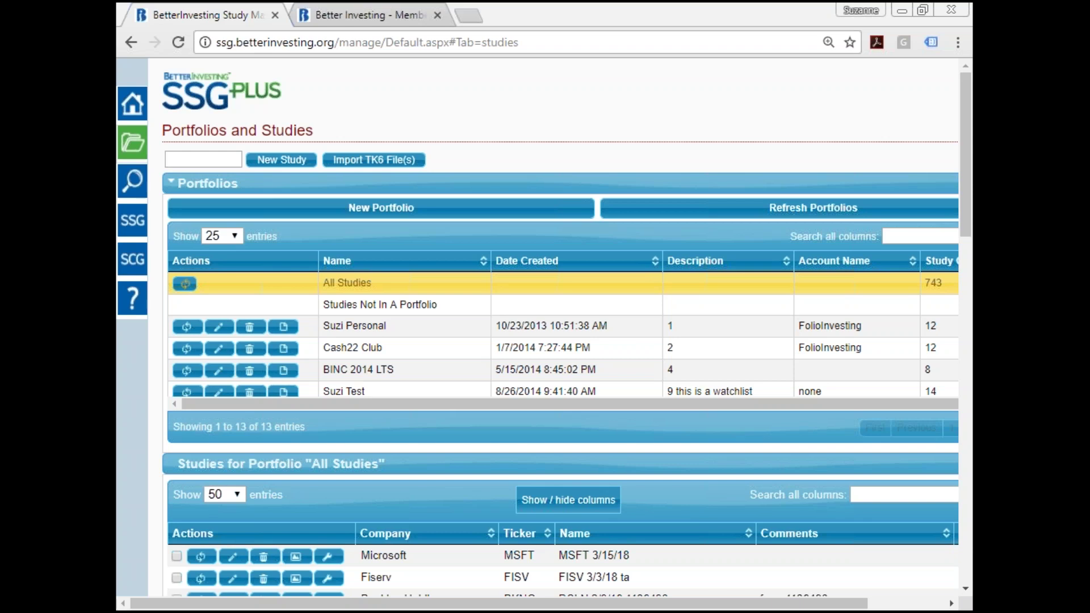
{"action": "left_click", "coordinate": [280, 189]}
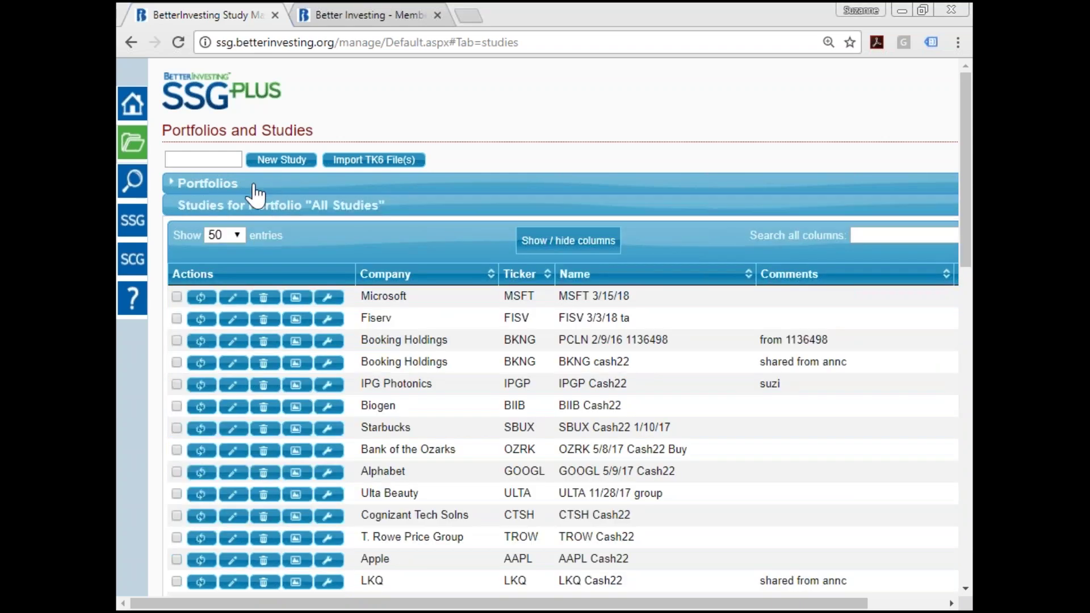
{"action": "left_click", "coordinate": [191, 188]}
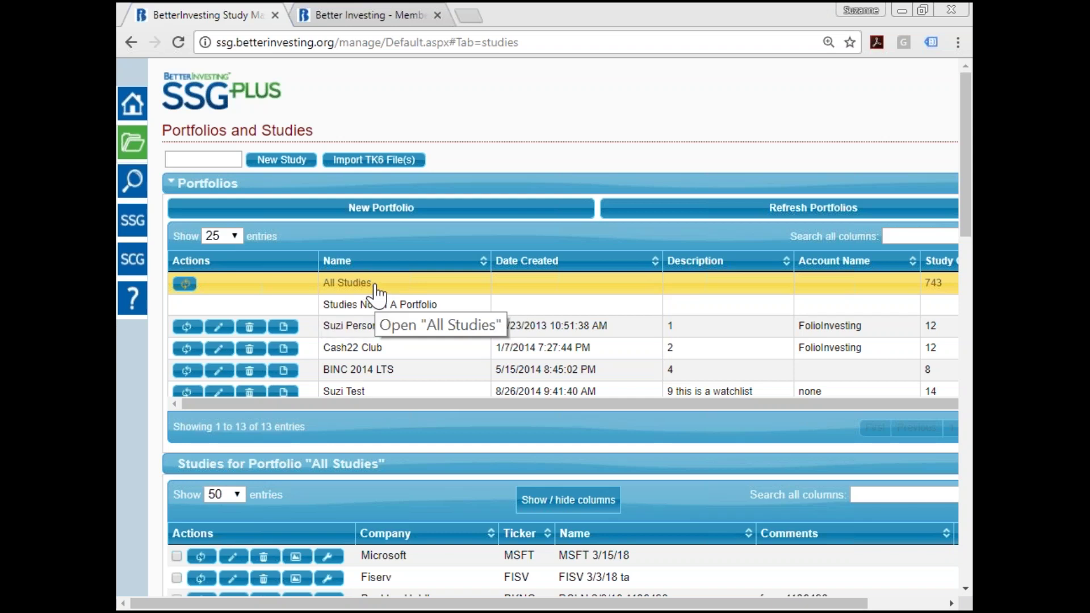
{"action": "left_click", "coordinate": [396, 351]}
{"action": "key", "text": "ctrl+plus"}
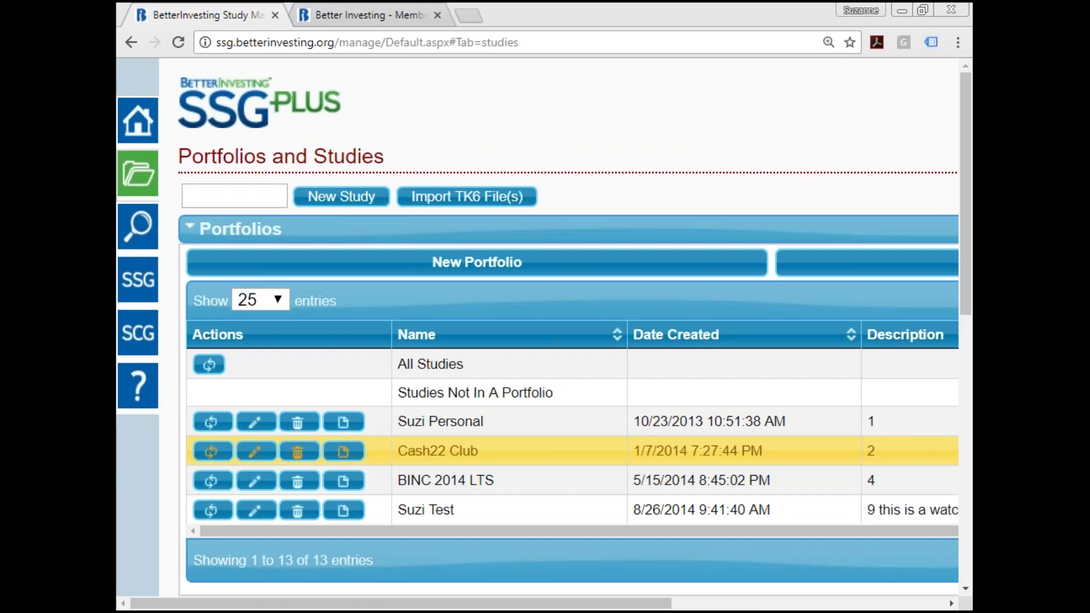
Select the All Studies portfolio, view its options for refreshing company data, and cancel the update
{"action": "left_click", "coordinate": [502, 375]}
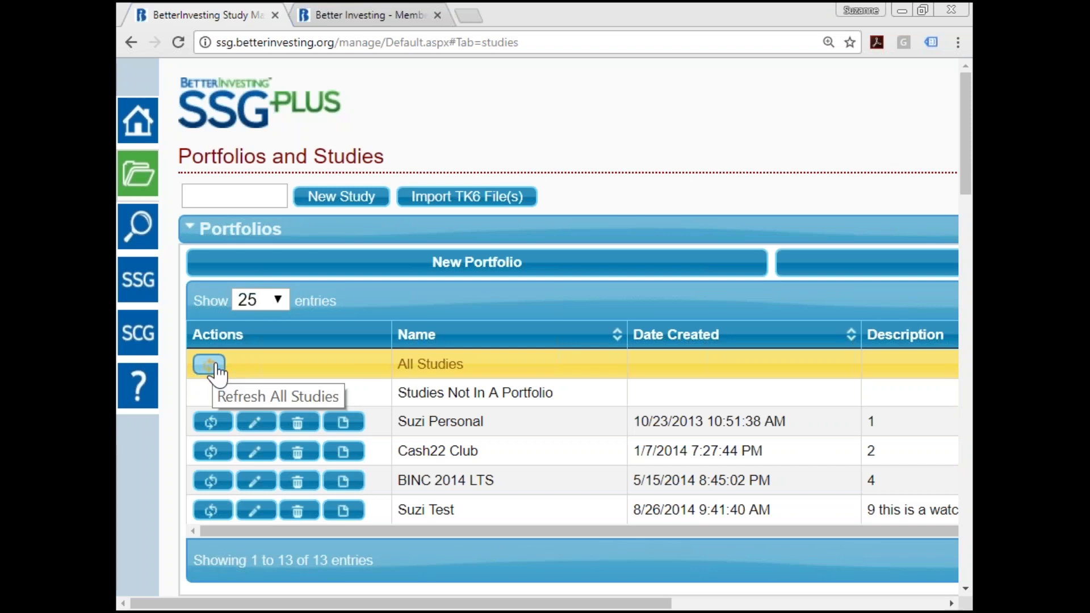
{"action": "left_click", "coordinate": [209, 365]}
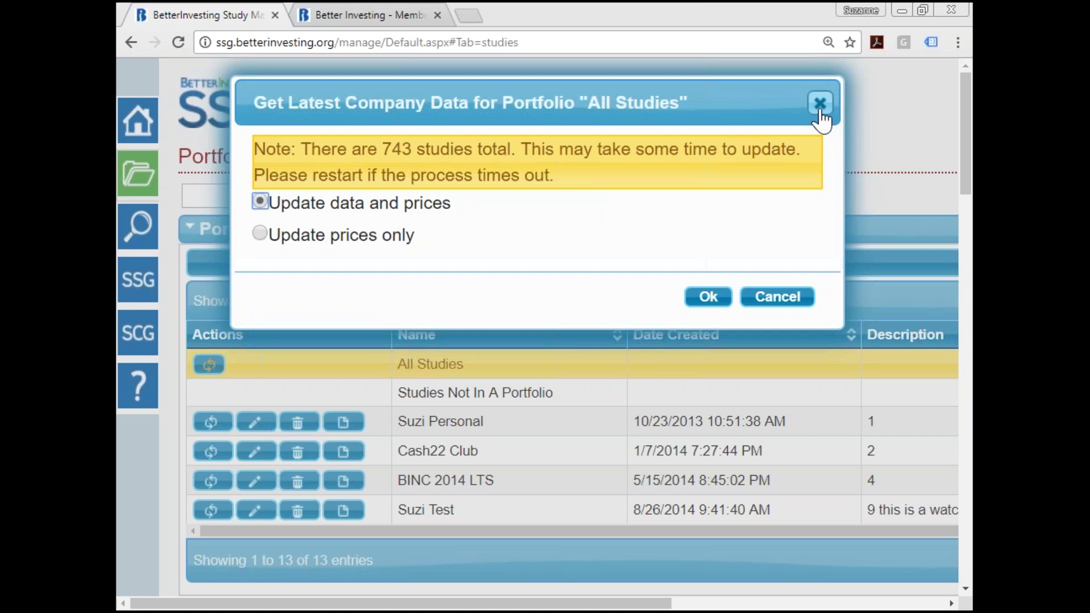
{"action": "left_click", "coordinate": [794, 299]}
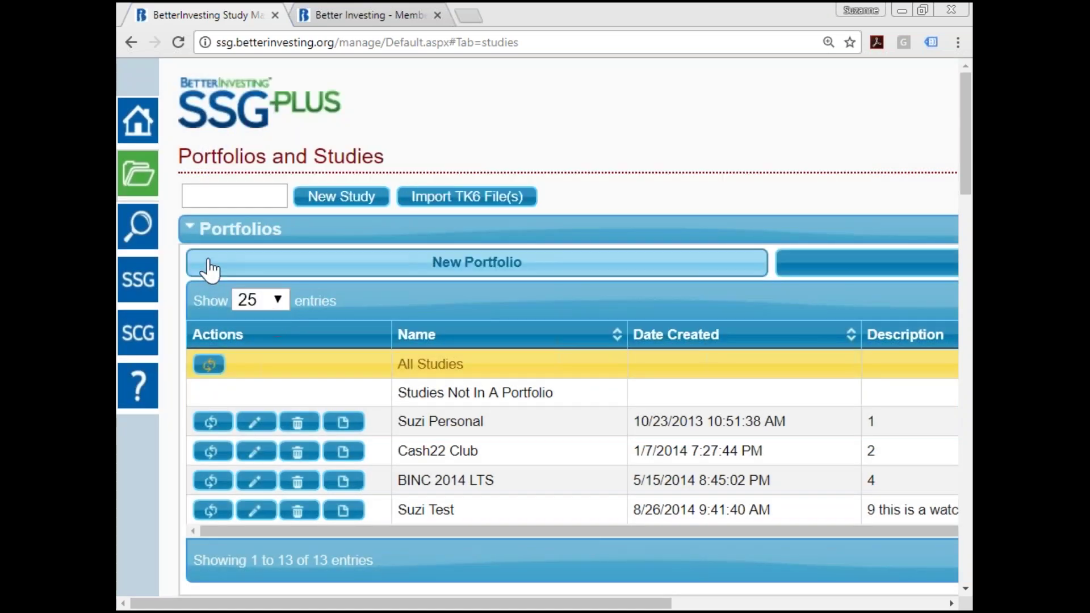
Collapse the portfolio list and open the Booking Holdings study BKNG cash22 at the default page zoom
{"action": "left_click", "coordinate": [203, 244]}
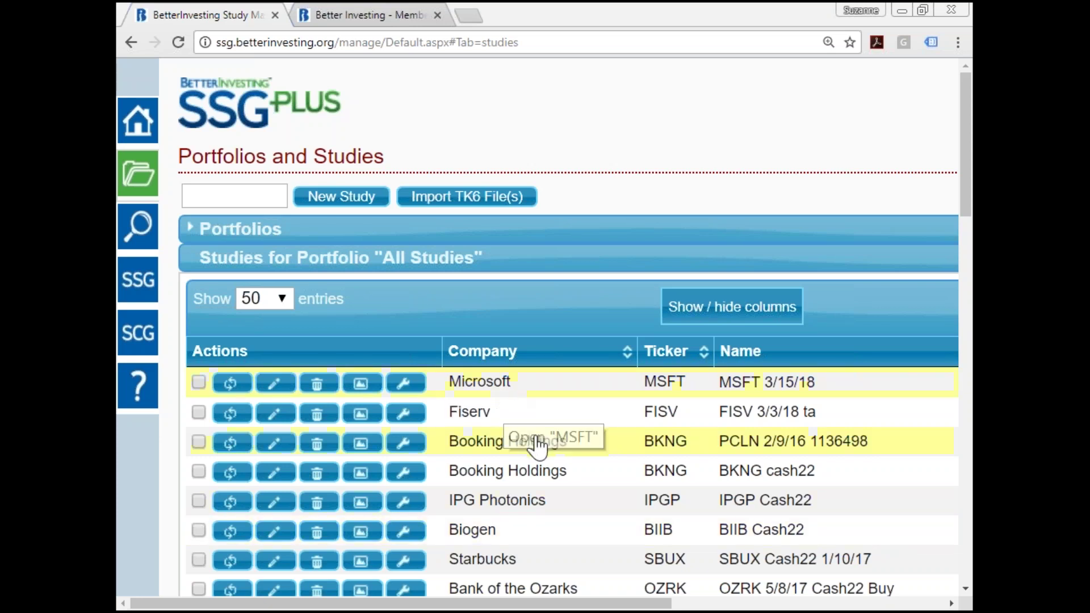
{"action": "left_click", "coordinate": [545, 470]}
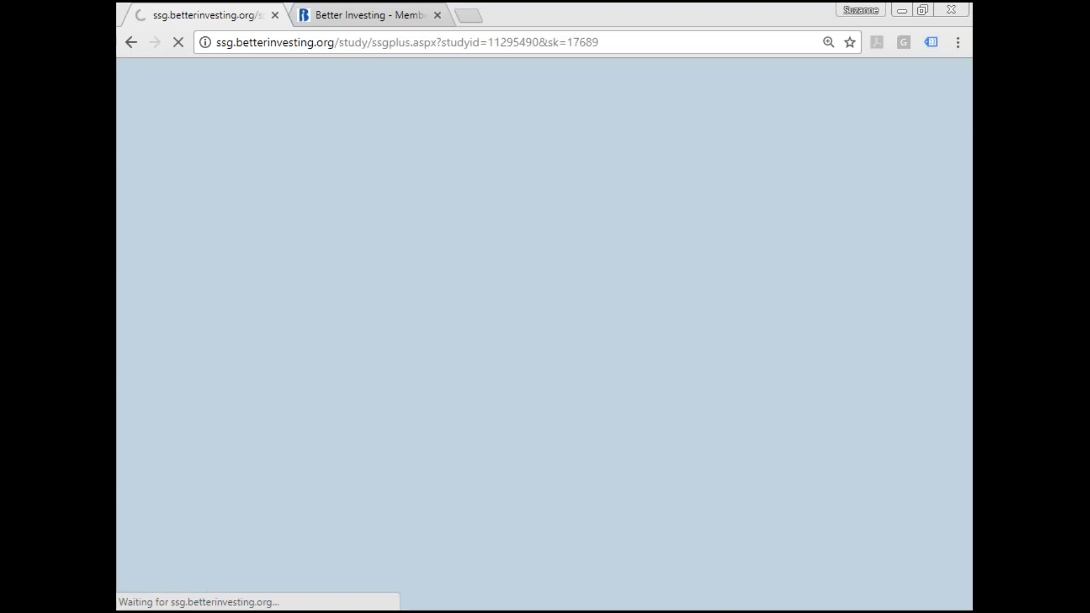
{"action": "key", "text": "ctrl+0"}
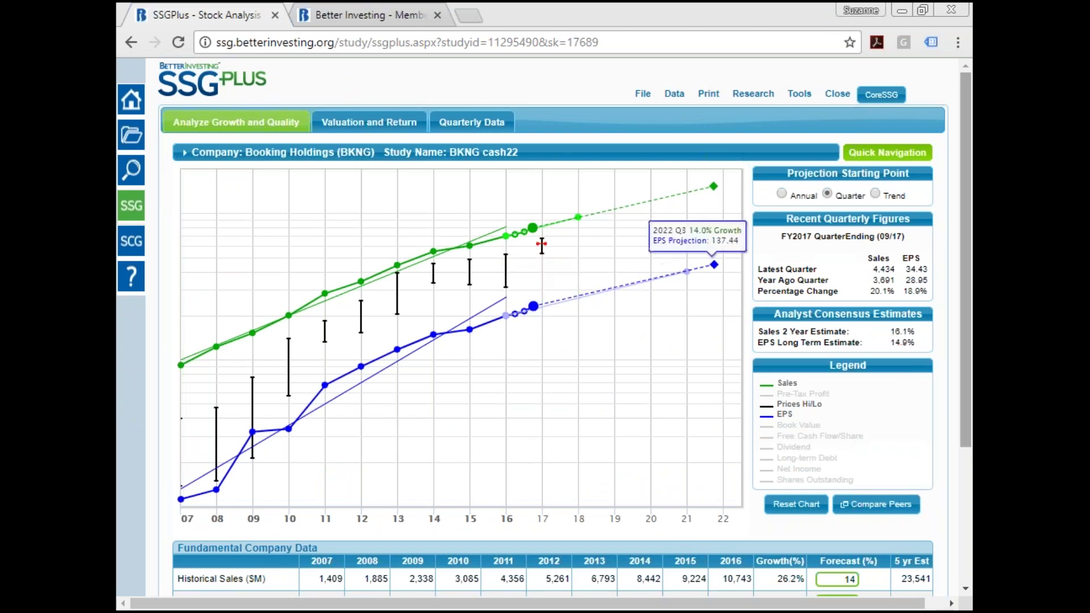
Collapse the Fundamental Company Data table below the Booking Holdings growth chart
{"action": "left_click_drag", "start_coordinate": [964, 196], "coordinate": [973, 349]}
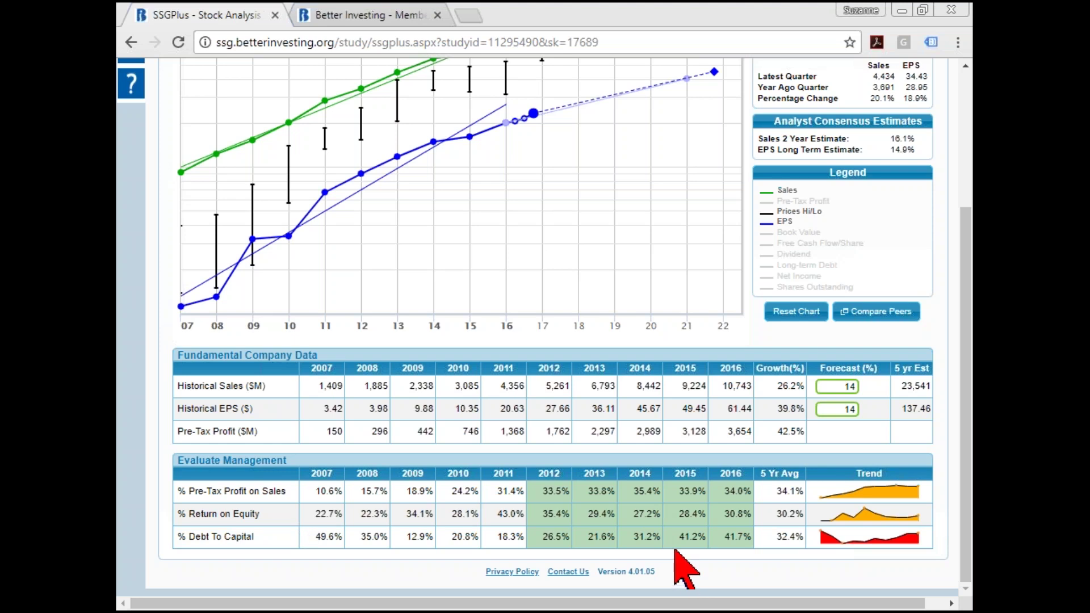
{"action": "left_click", "coordinate": [793, 368]}
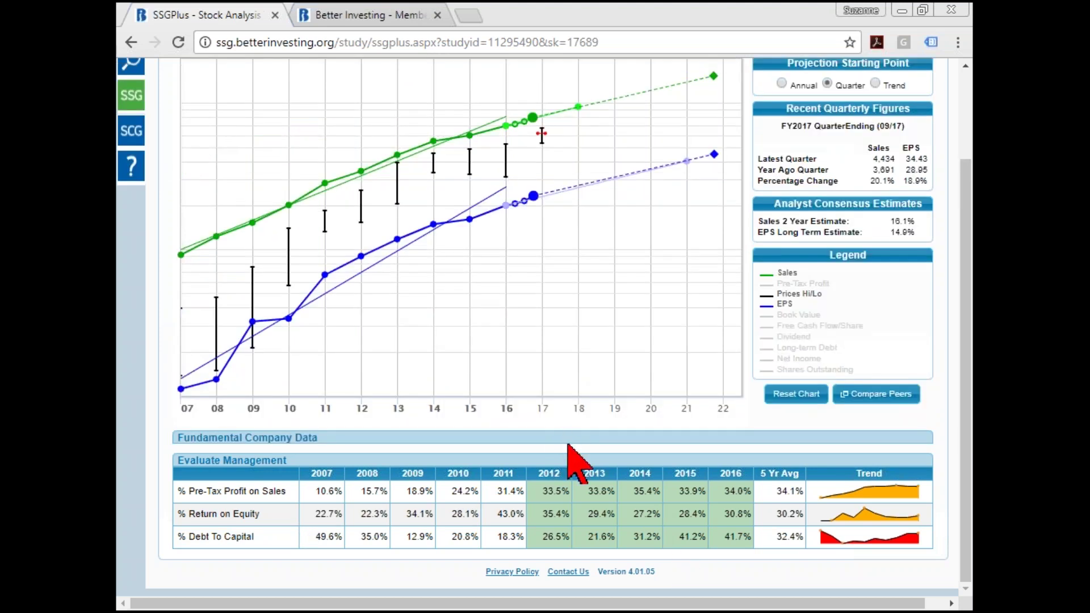
Expand and collapse the Fundamental Company Data and Evaluate Management tables, leaving only Evaluate Management expanded
{"action": "left_click", "coordinate": [550, 440]}
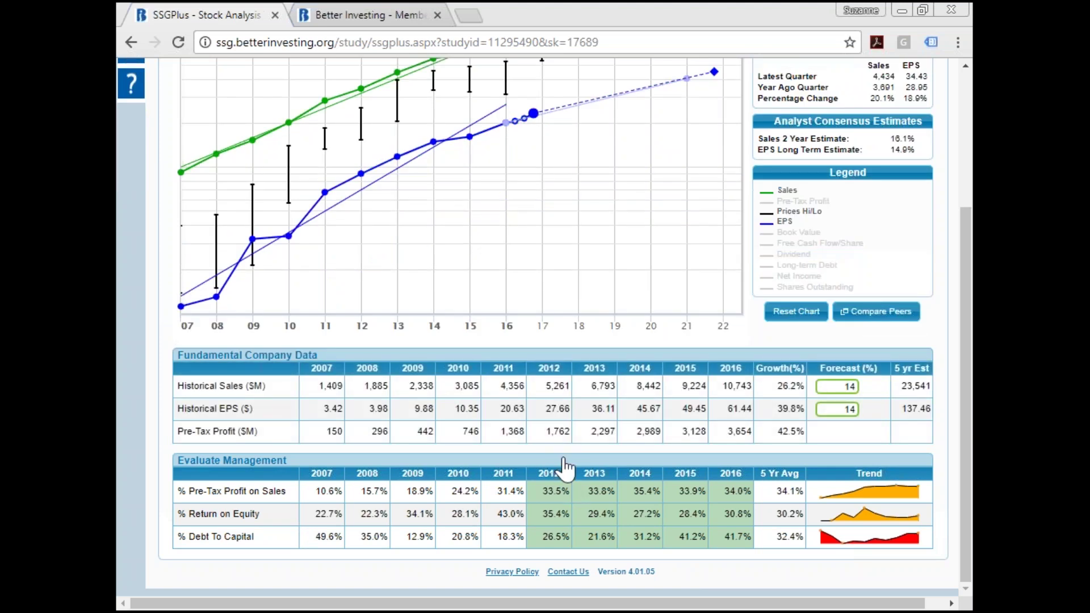
{"action": "left_click", "coordinate": [565, 461]}
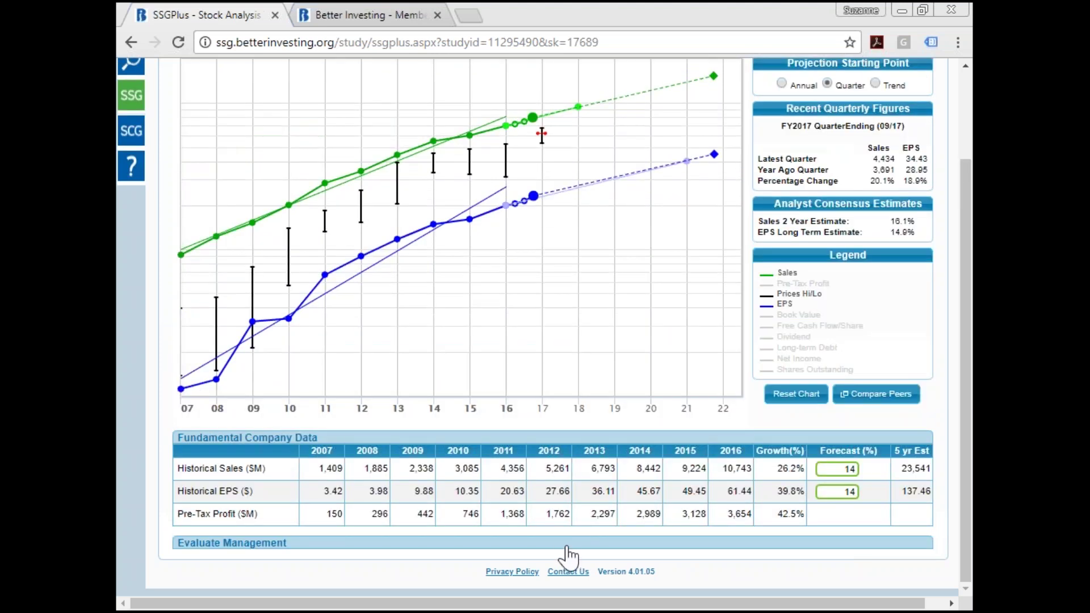
{"action": "left_click", "coordinate": [568, 546]}
{"action": "left_click", "coordinate": [610, 366]}
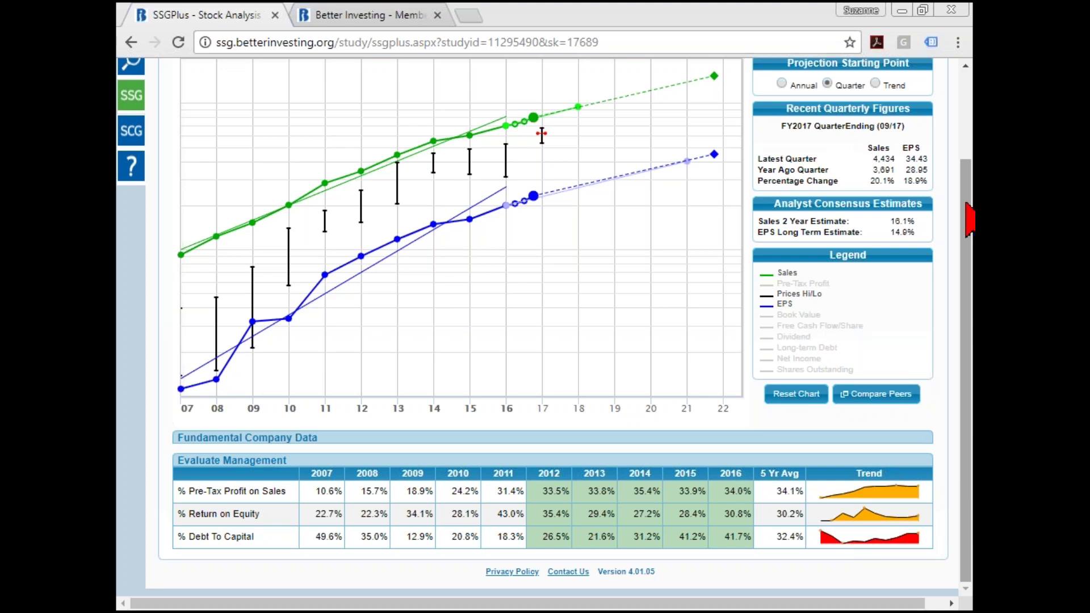
View the file commands available for the Booking Holdings study
{"action": "left_click_drag", "start_coordinate": [968, 219], "coordinate": [969, 132]}
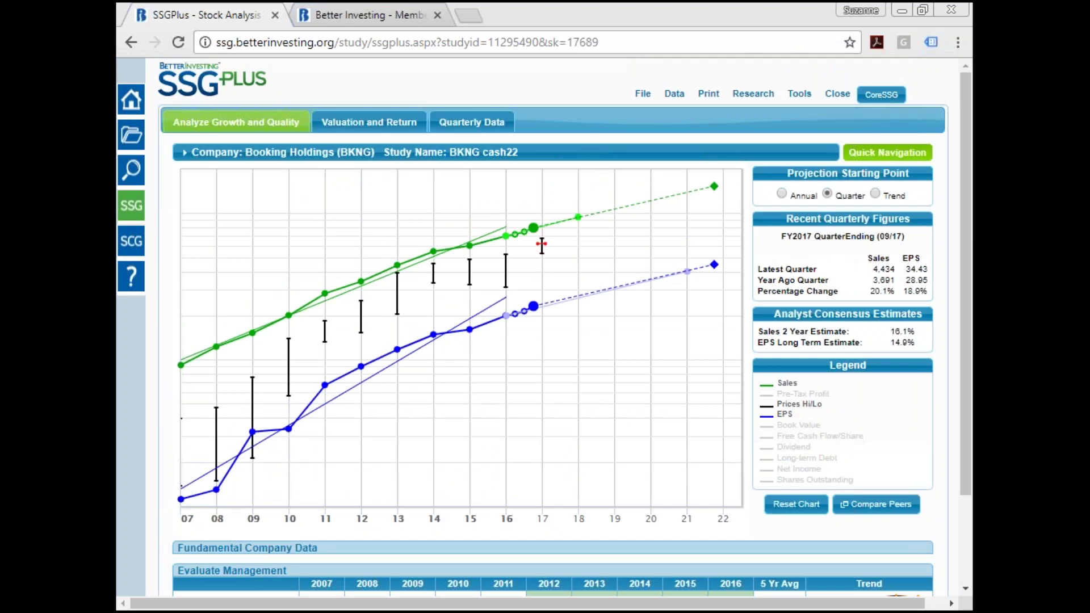
{"action": "mouse_move", "coordinate": [649, 95]}
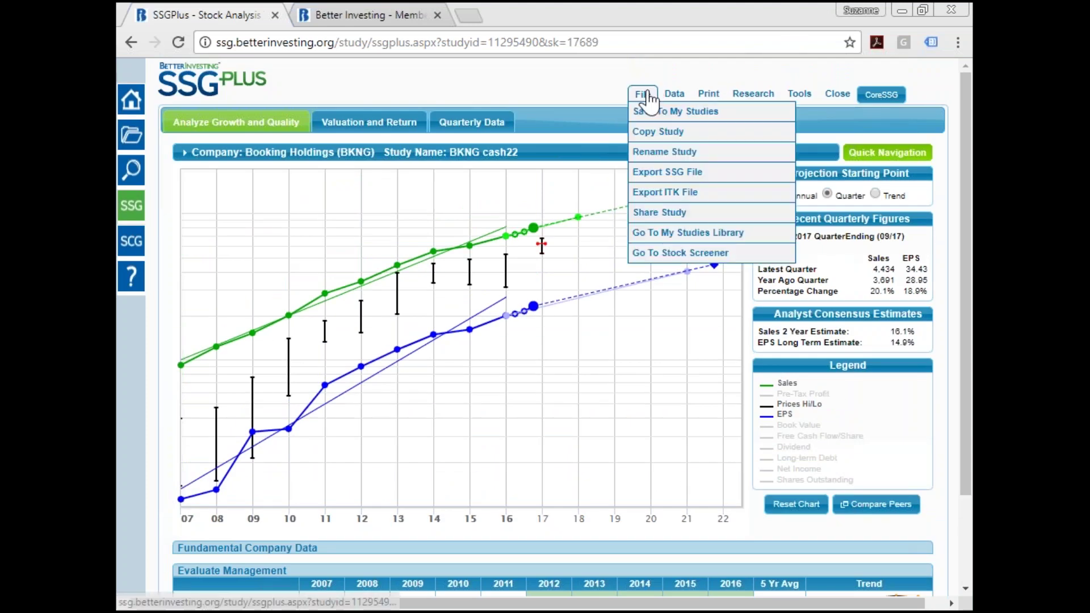
{"action": "left_click", "coordinate": [644, 95]}
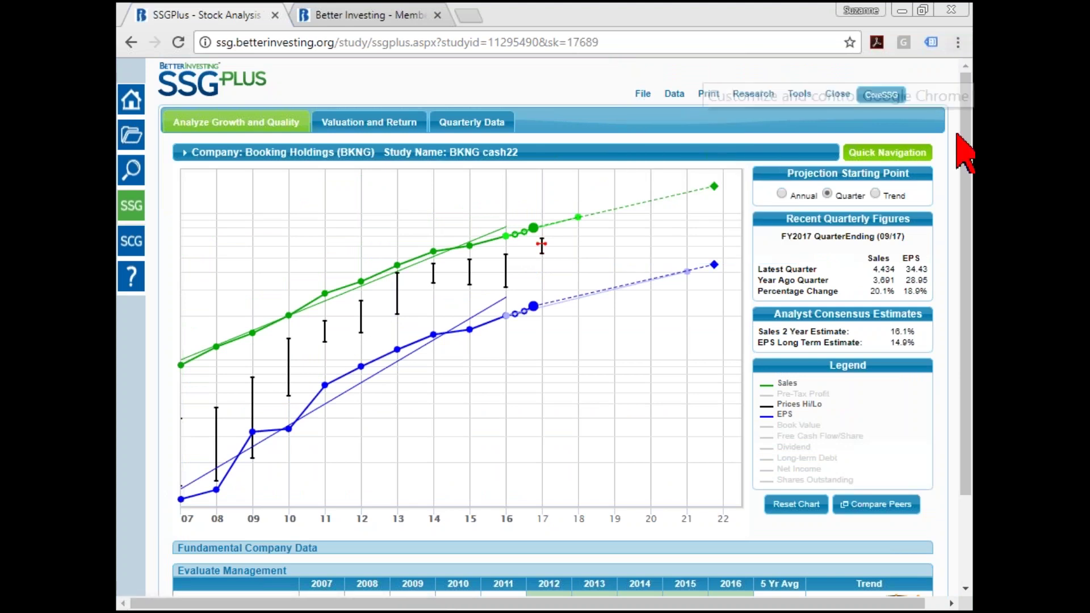
Examine the Evaluate Management table and growth chart in an enlarged view and restore the default page zoom
{"action": "left_click_drag", "start_coordinate": [966, 146], "coordinate": [970, 276]}
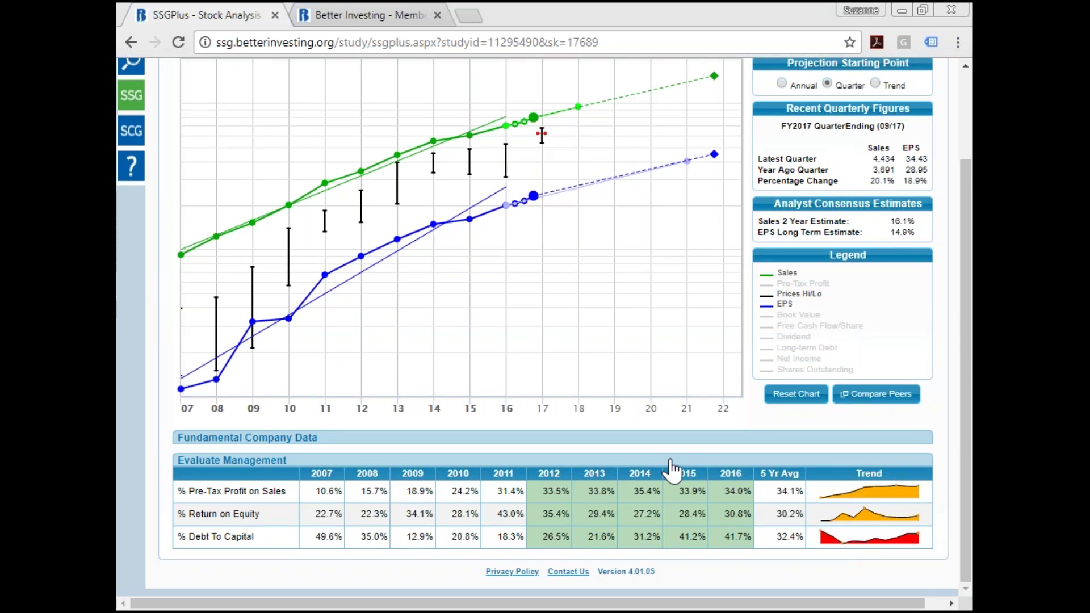
{"action": "key", "text": "ctrl+plus"}
{"action": "key", "text": "ctrl+plus"}
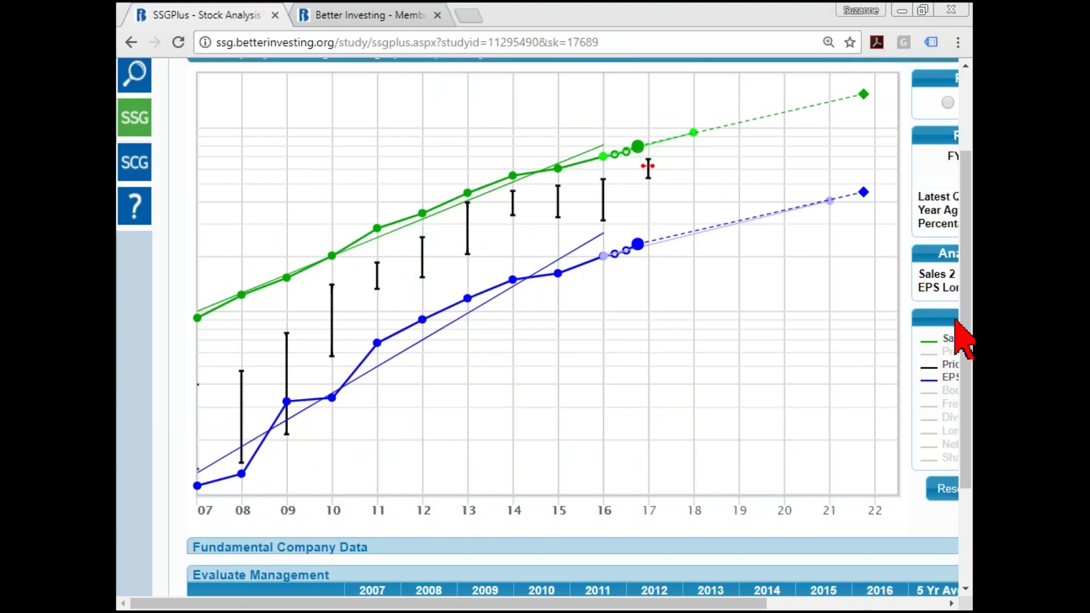
{"action": "left_click_drag", "start_coordinate": [964, 335], "coordinate": [972, 429]}
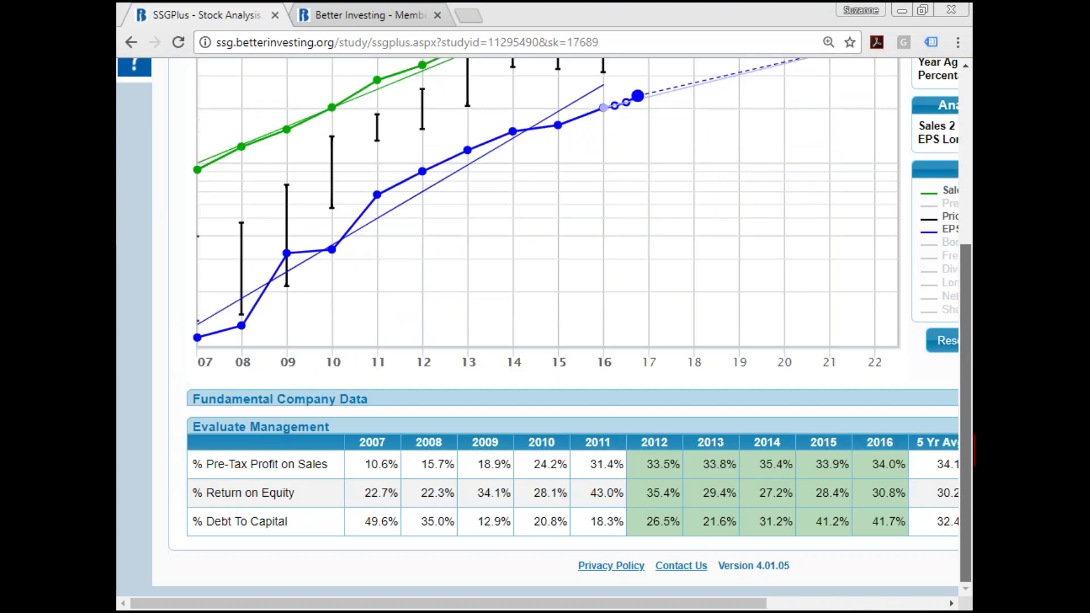
{"action": "scroll", "coordinate": [647, 183], "scroll_direction": "up", "scroll_amount": 4}
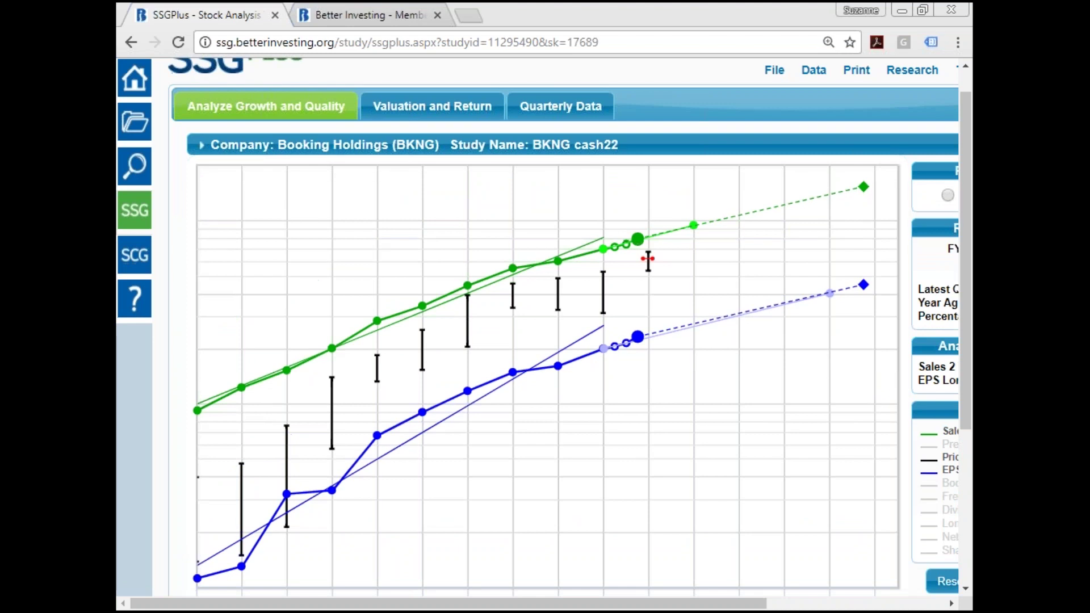
{"action": "key", "text": "ctrl+minus"}
{"action": "key", "text": "ctrl+minus"}
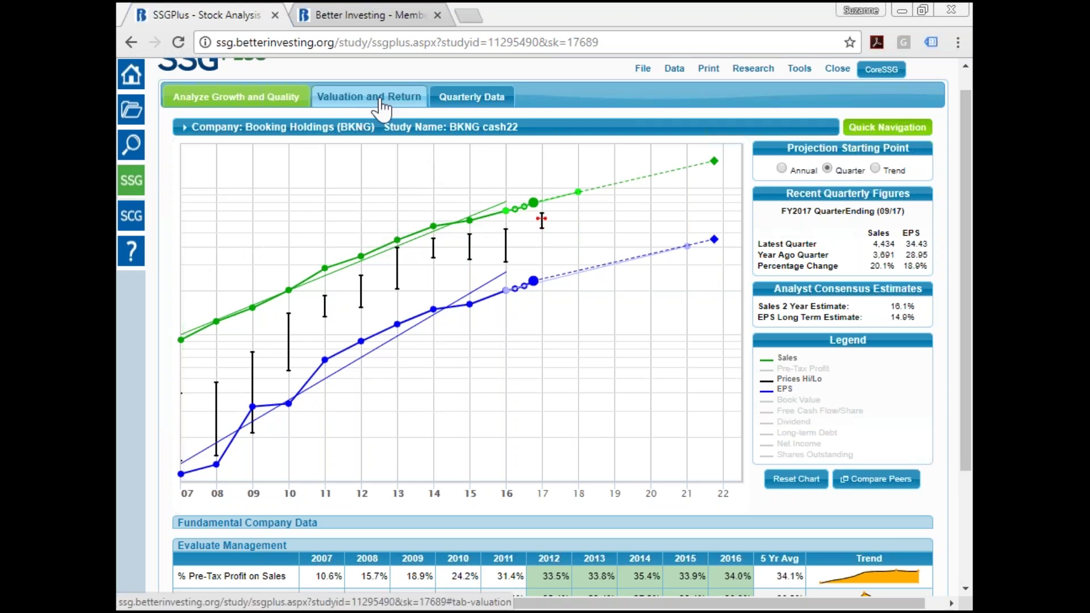
Show the Valuation and Return section of the Booking Holdings study in an enlarged view
{"action": "left_click", "coordinate": [381, 103]}
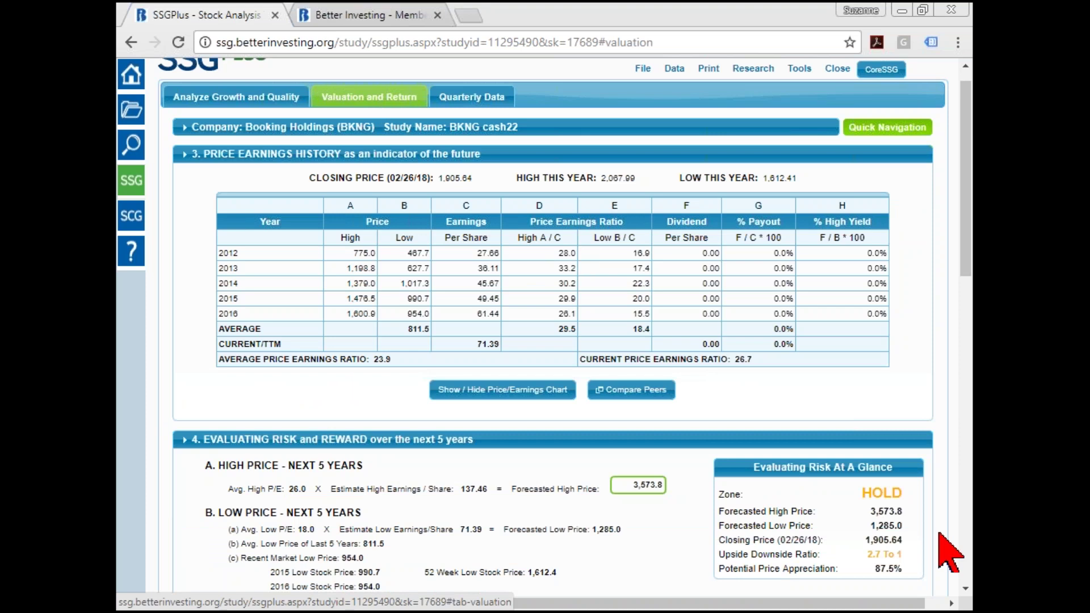
{"action": "key", "text": "ctrl+plus"}
{"action": "key", "text": "ctrl+plus"}
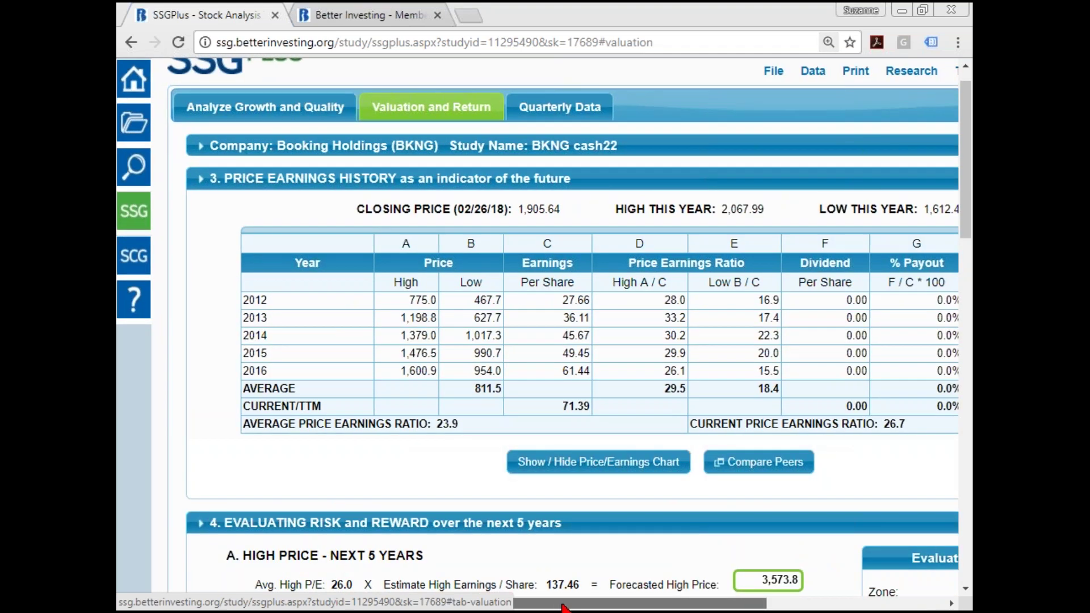
{"action": "scroll", "coordinate": [543, 304], "scroll_direction": "right", "scroll_amount": 2}
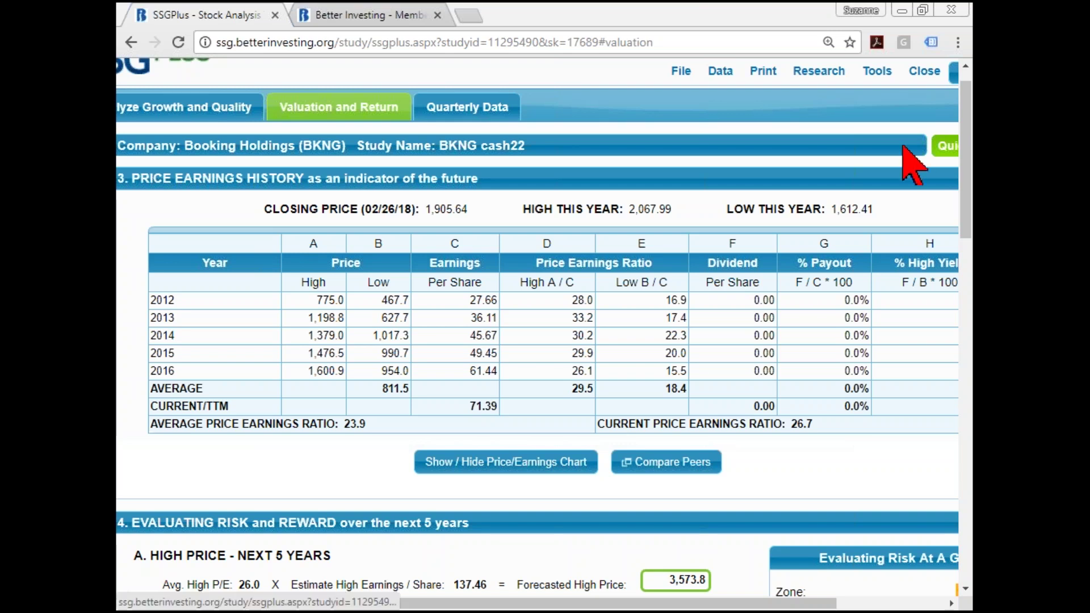
Open the annual data of the Booking Holdings study, check the lock boxes of the 2015 and 2016 rows, and close the table
{"action": "left_click", "coordinate": [672, 74]}
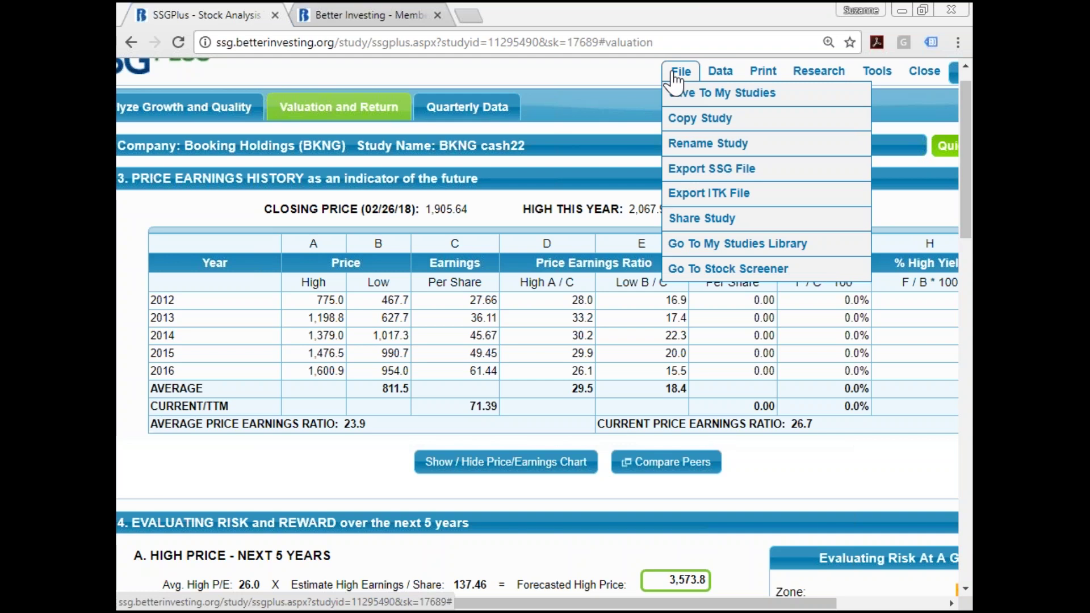
{"action": "mouse_move", "coordinate": [724, 77]}
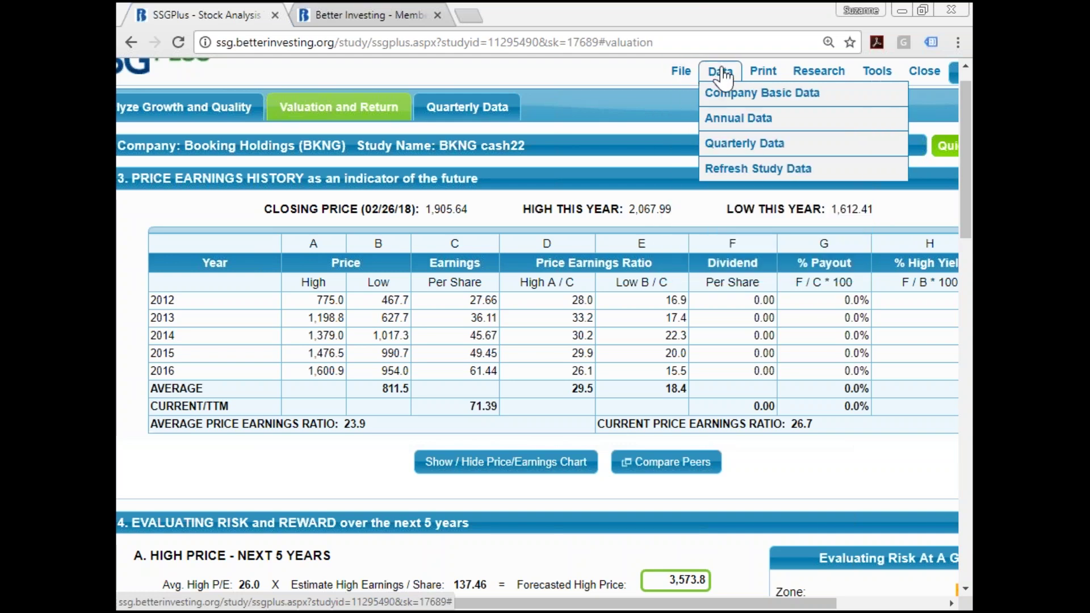
{"action": "left_click", "coordinate": [733, 118]}
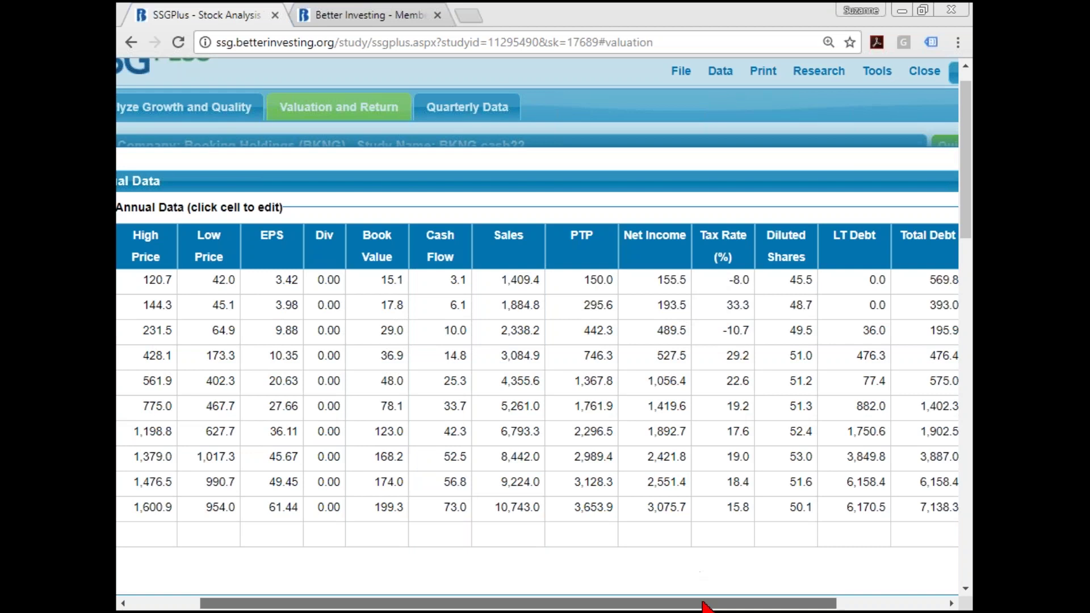
{"action": "left_click_drag", "start_coordinate": [706, 603], "coordinate": [840, 547]}
{"action": "left_click", "coordinate": [857, 481]}
{"action": "left_click", "coordinate": [857, 506]}
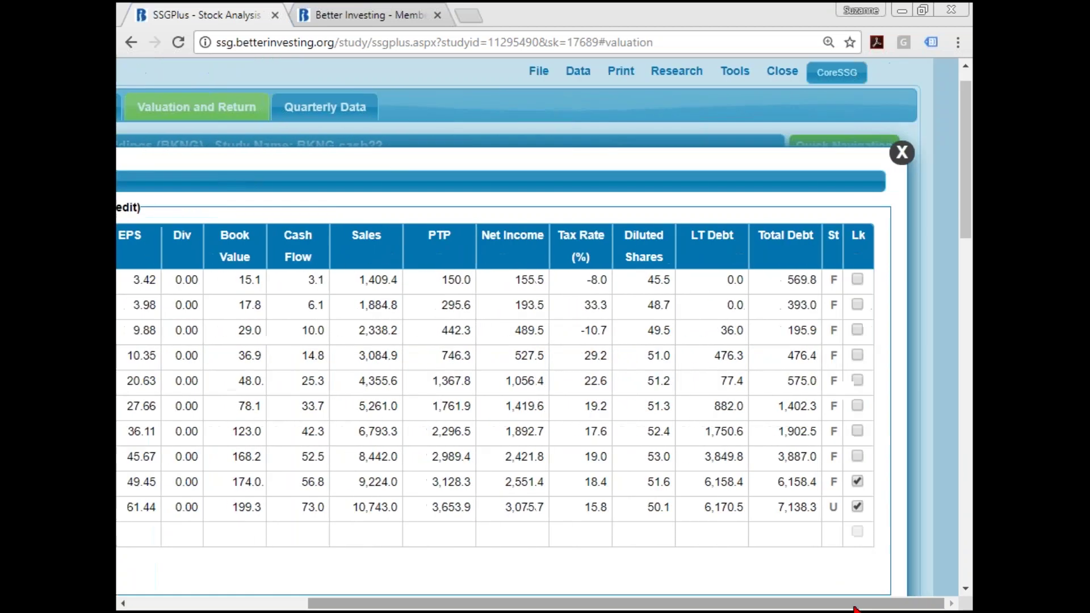
{"action": "left_click", "coordinate": [902, 152]}
Switch to the saved study MSFT 3/15/18 through Quick Navigation and open its annual data
{"action": "left_click", "coordinate": [845, 146]}
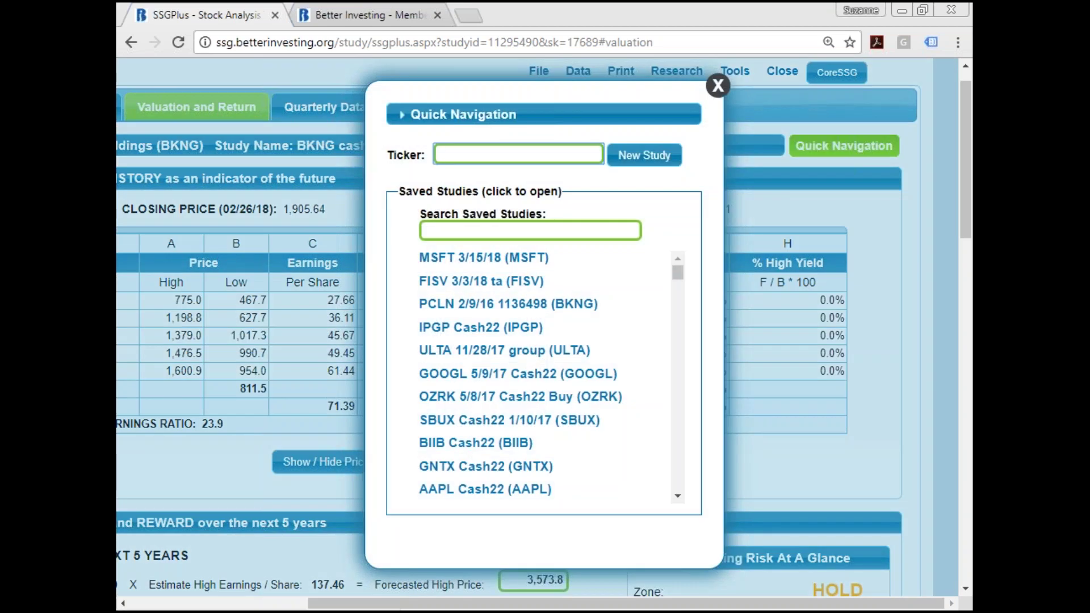
{"action": "left_click", "coordinate": [503, 263]}
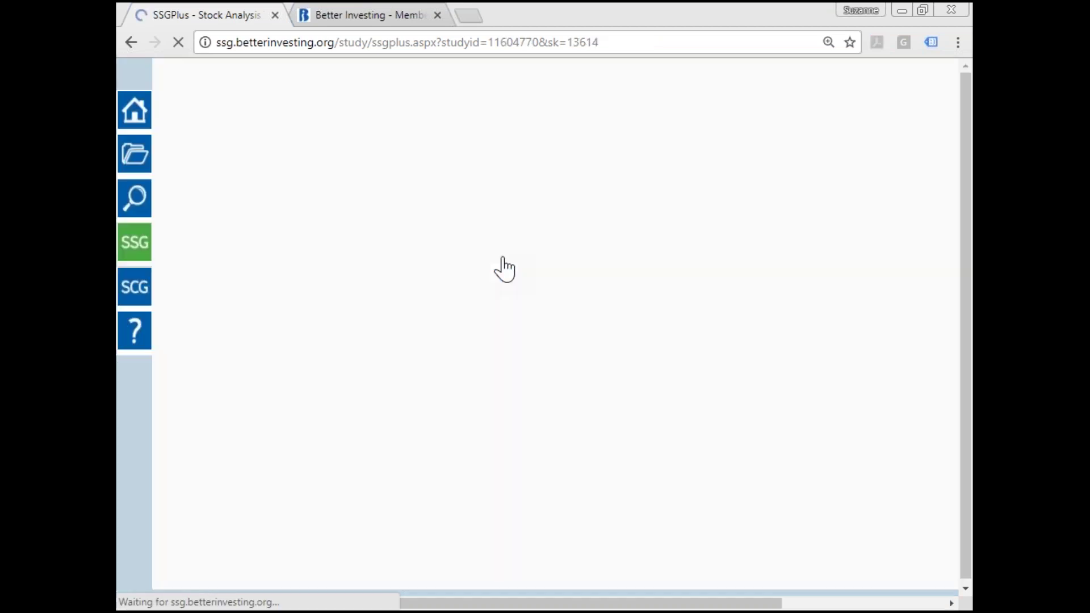
{"action": "left_click_drag", "start_coordinate": [744, 604], "coordinate": [851, 604]}
{"action": "left_click", "coordinate": [668, 104]}
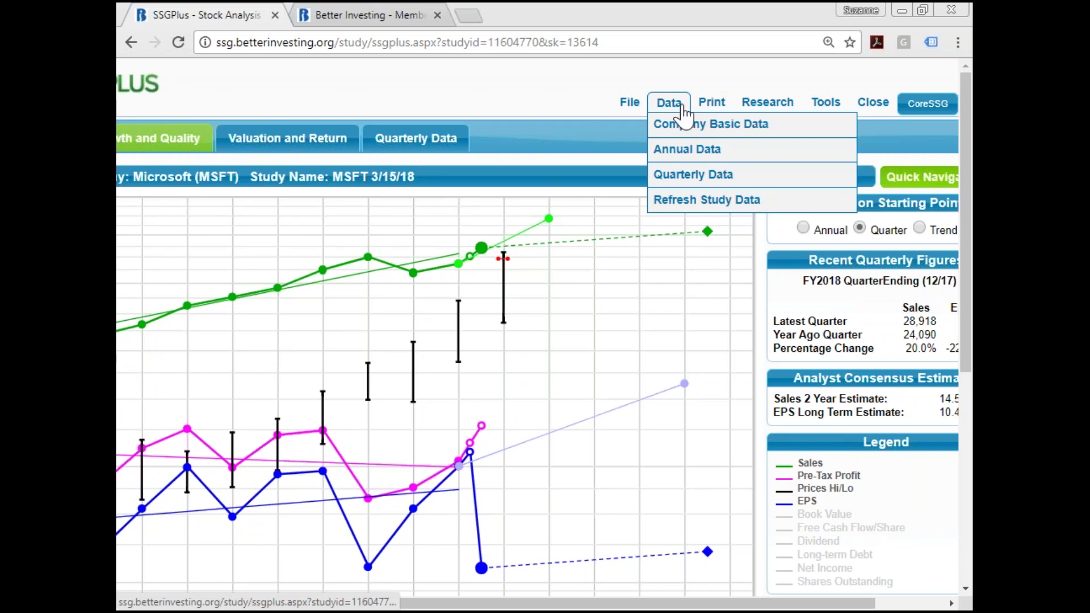
{"action": "left_click", "coordinate": [687, 150]}
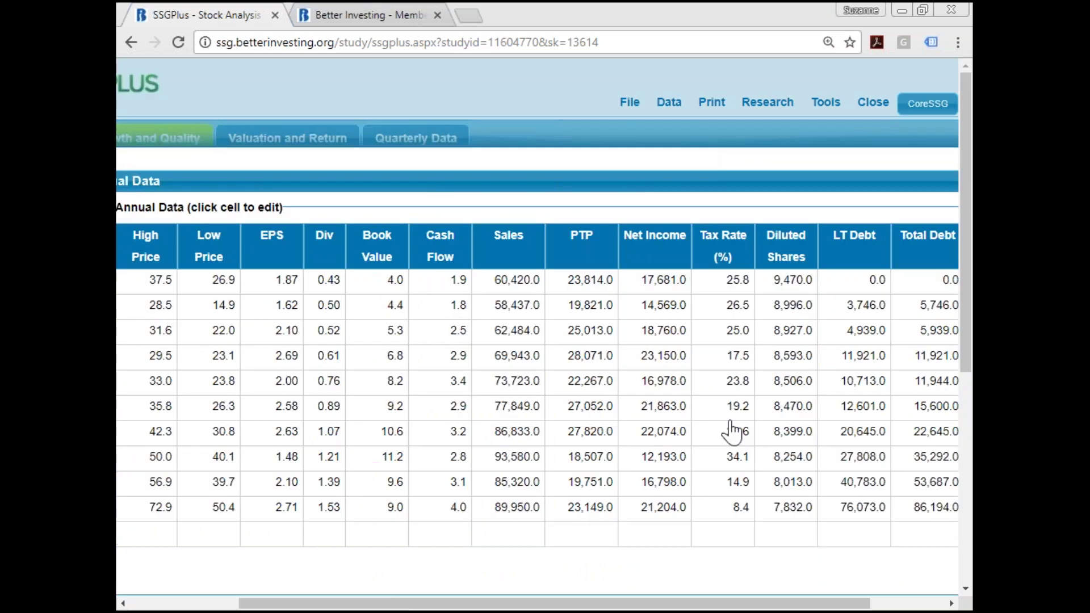
Set the EPS of the latest year, 2017, to 30 in Microsoft's annual data
{"action": "left_click", "coordinate": [281, 510]}
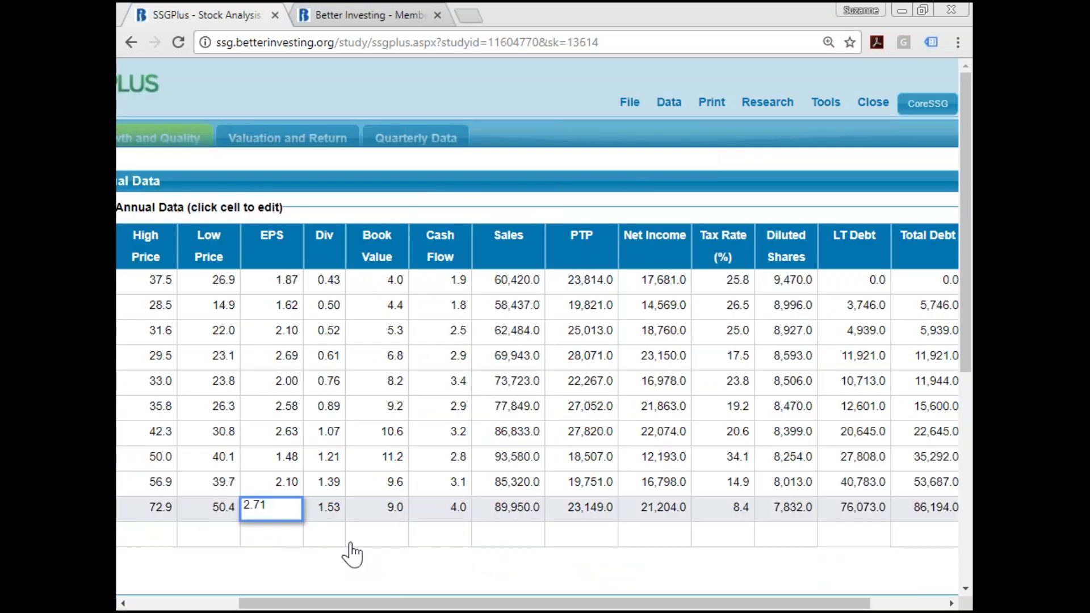
{"action": "key", "text": "BackSpace"}
{"action": "key", "text": "BackSpace"}
{"action": "key", "text": "BackSpace"}
{"action": "key", "text": "BackSpace"}
{"action": "type", "text": "23"}
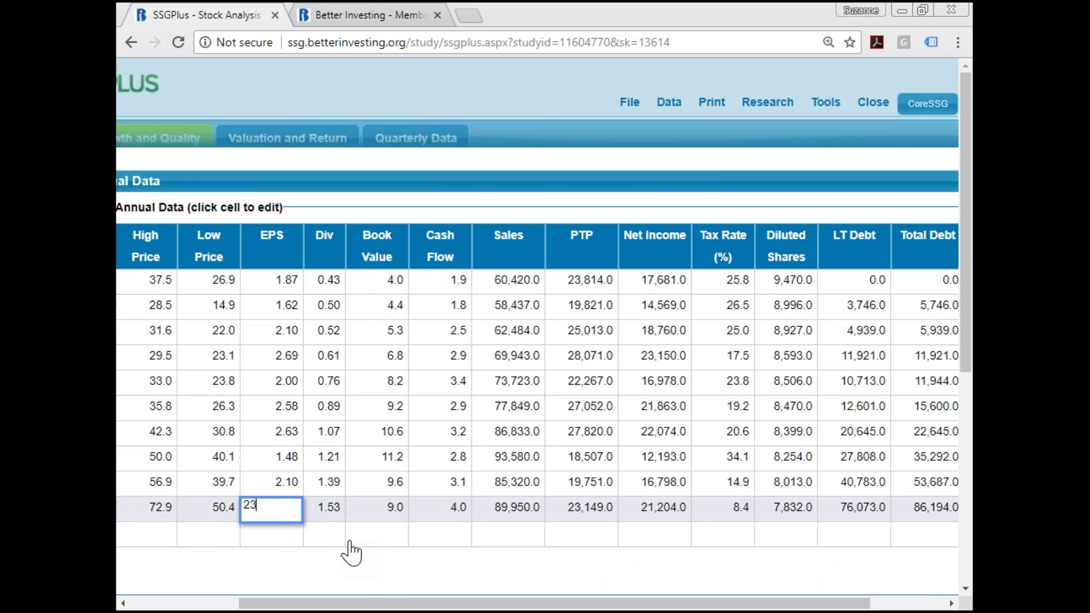
{"action": "type", "text": ".6"}
{"action": "key", "text": "BackSpace"}
{"action": "key", "text": "BackSpace"}
{"action": "key", "text": "BackSpace"}
{"action": "key", "text": "BackSpace"}
{"action": "type", "text": "3,0"}
{"action": "left_click", "coordinate": [341, 552]}
Apply the edited annual data to the Microsoft study and return to its growth chart
{"action": "left_click_drag", "start_coordinate": [530, 605], "coordinate": [605, 605]}
{"action": "left_click", "coordinate": [901, 503]}
{"action": "scroll", "coordinate": [969, 303], "scroll_direction": "down", "scroll_amount": 3}
{"action": "left_click", "coordinate": [445, 445]}
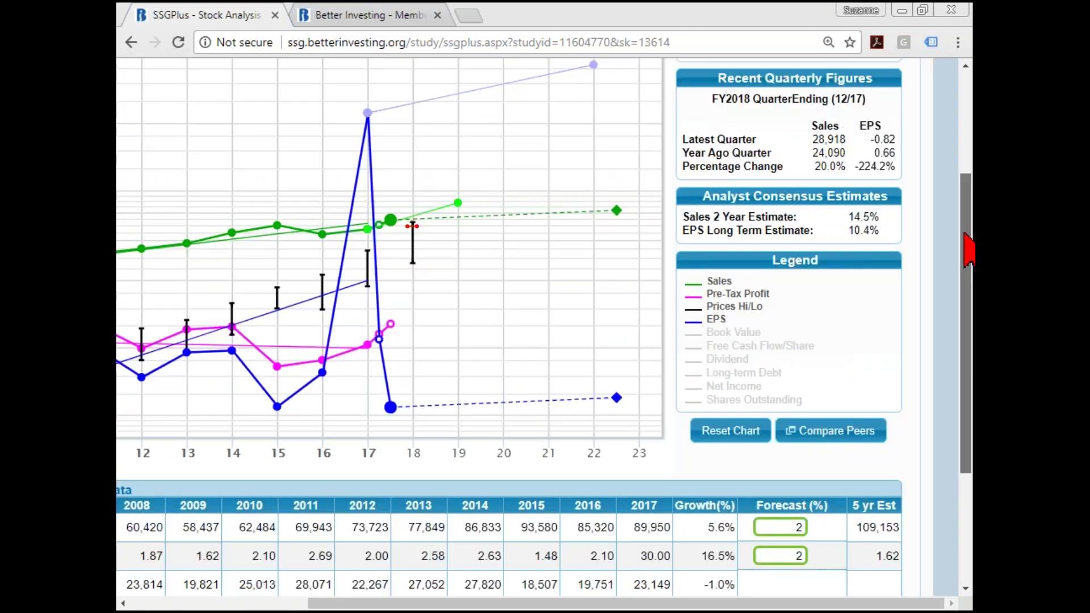
Refresh the Microsoft study from the data service, overwriting company data and stock closing price
{"action": "left_click_drag", "start_coordinate": [969, 250], "coordinate": [967, 170]}
{"action": "mouse_move", "coordinate": [577, 65]}
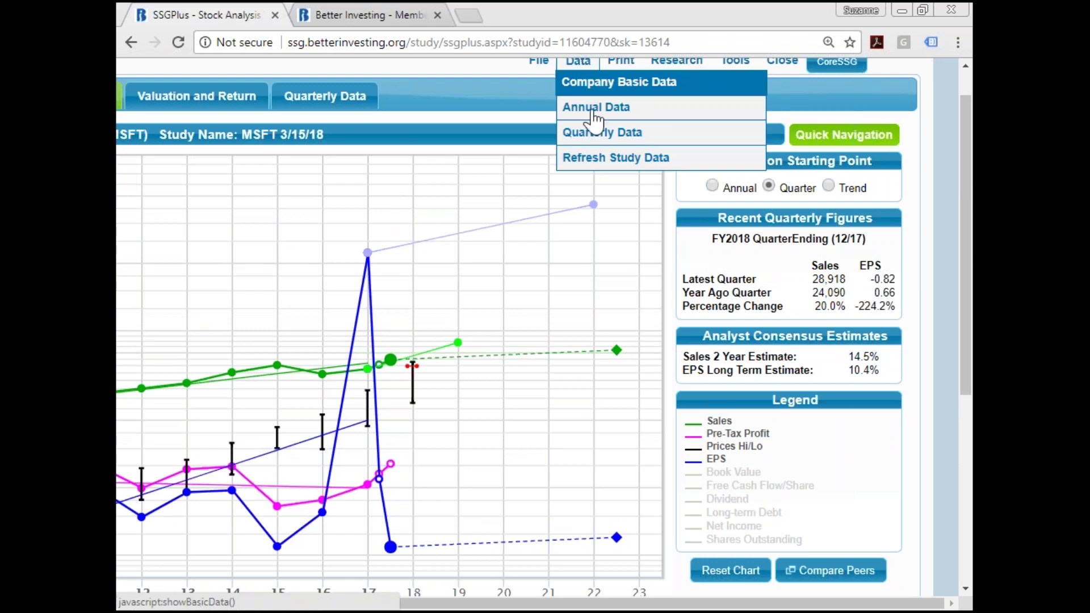
{"action": "left_click", "coordinate": [599, 158]}
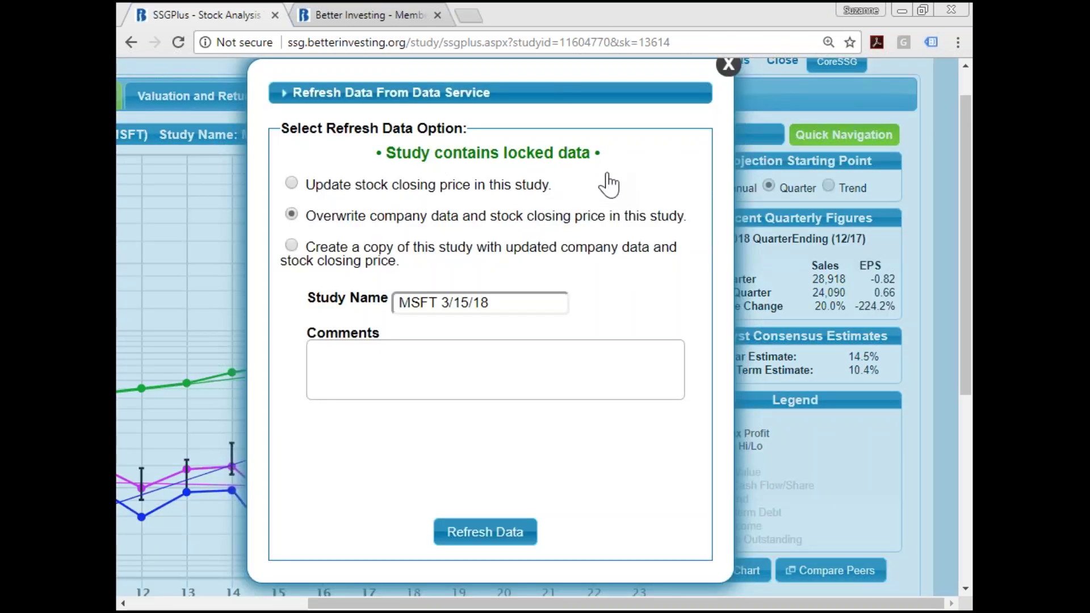
{"action": "left_click", "coordinate": [494, 539]}
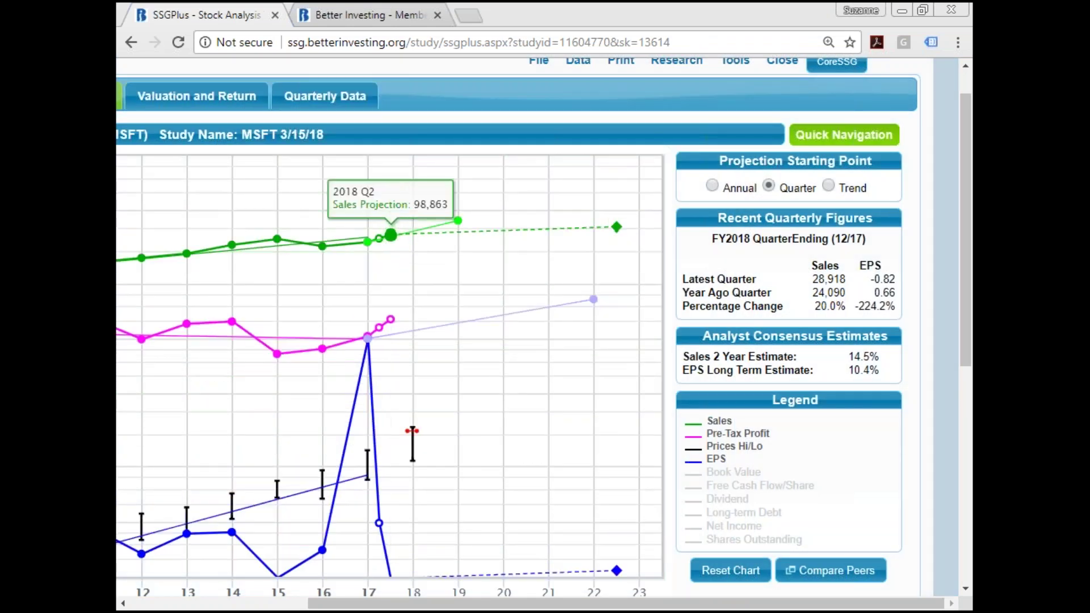
Examine the refreshed Microsoft growth chart, the fundamental company data and the management evaluation table
{"action": "left_click_drag", "start_coordinate": [518, 606], "coordinate": [333, 606]}
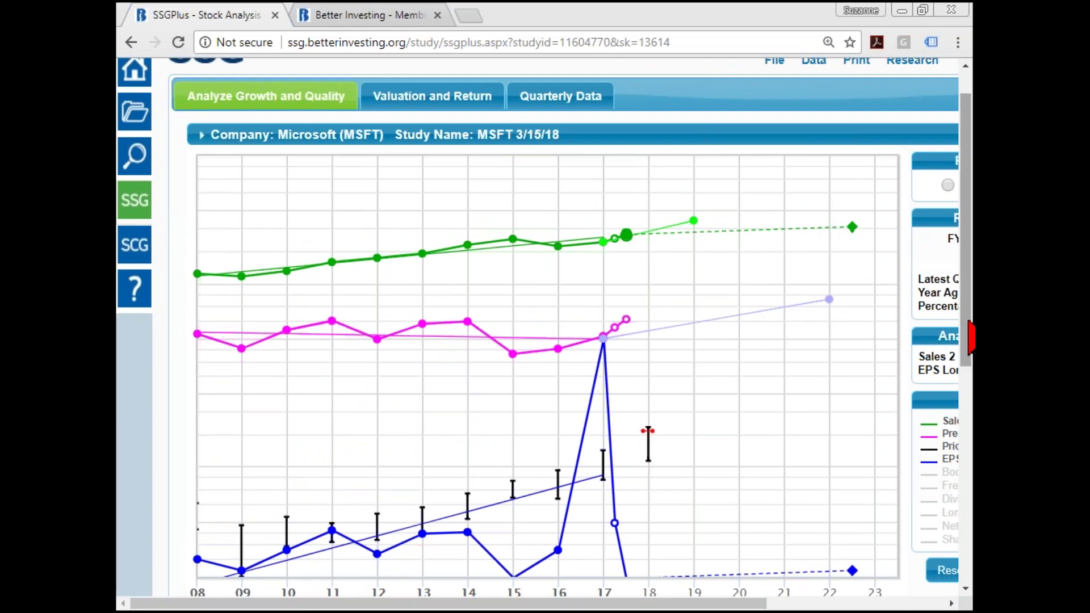
{"action": "left_click_drag", "start_coordinate": [971, 338], "coordinate": [971, 271]}
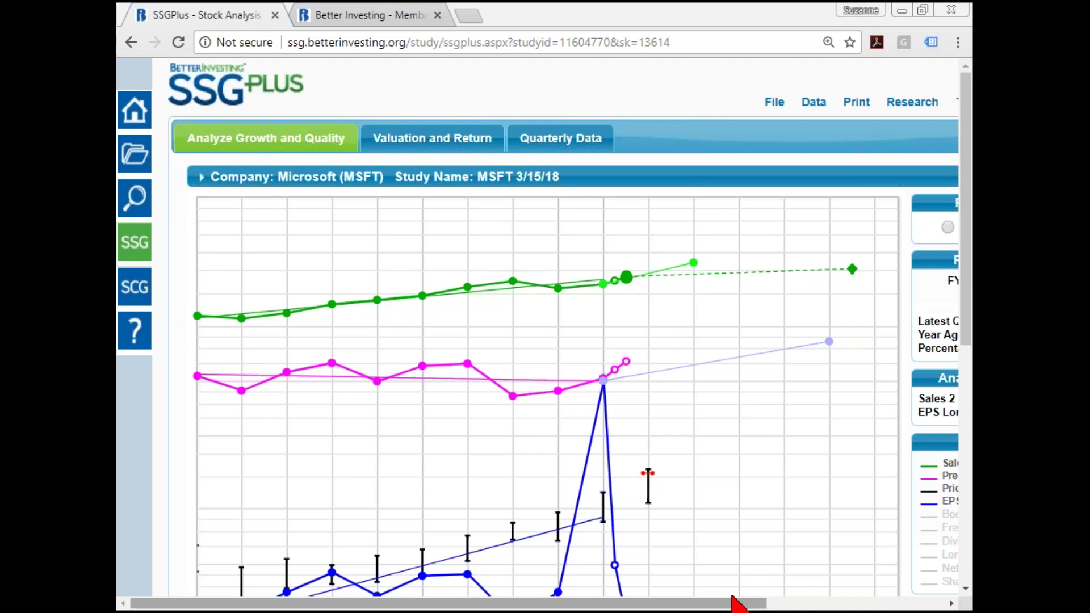
{"action": "left_click_drag", "start_coordinate": [735, 604], "coordinate": [929, 610]}
{"action": "left_click_drag", "start_coordinate": [968, 288], "coordinate": [973, 383]}
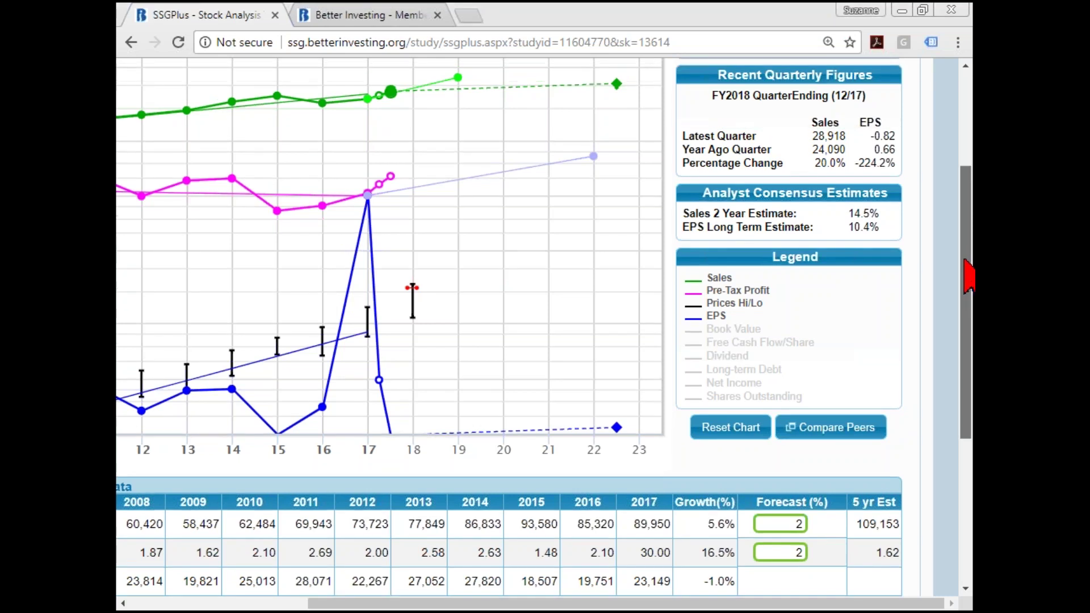
{"action": "left_click_drag", "start_coordinate": [969, 272], "coordinate": [972, 404]}
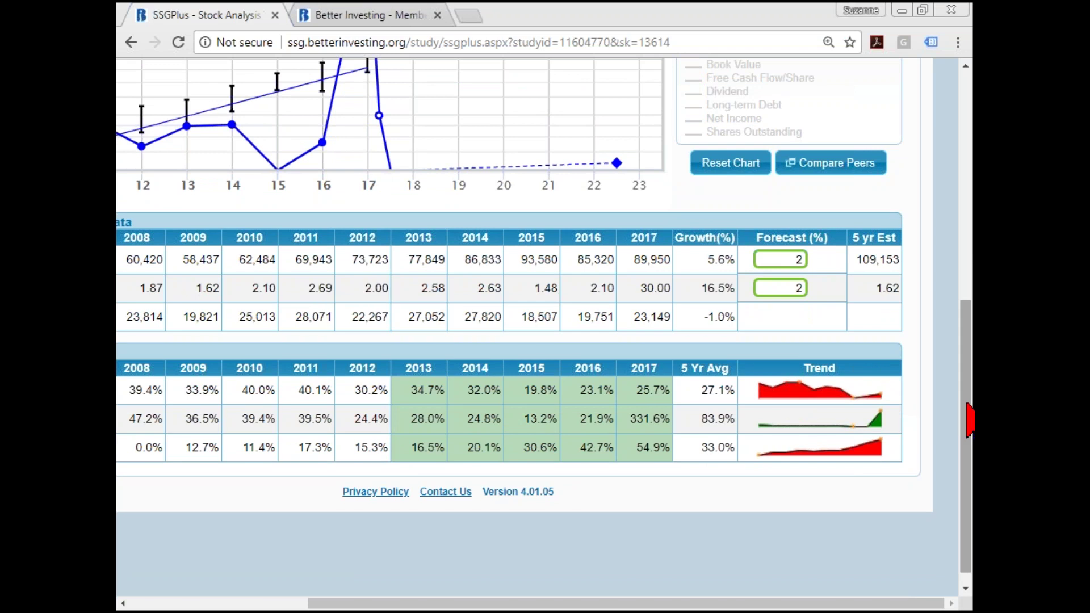
Open the study preferences for trend display, low EPS forecast, projection start point and zoning
{"action": "left_click_drag", "start_coordinate": [965, 402], "coordinate": [967, 74]}
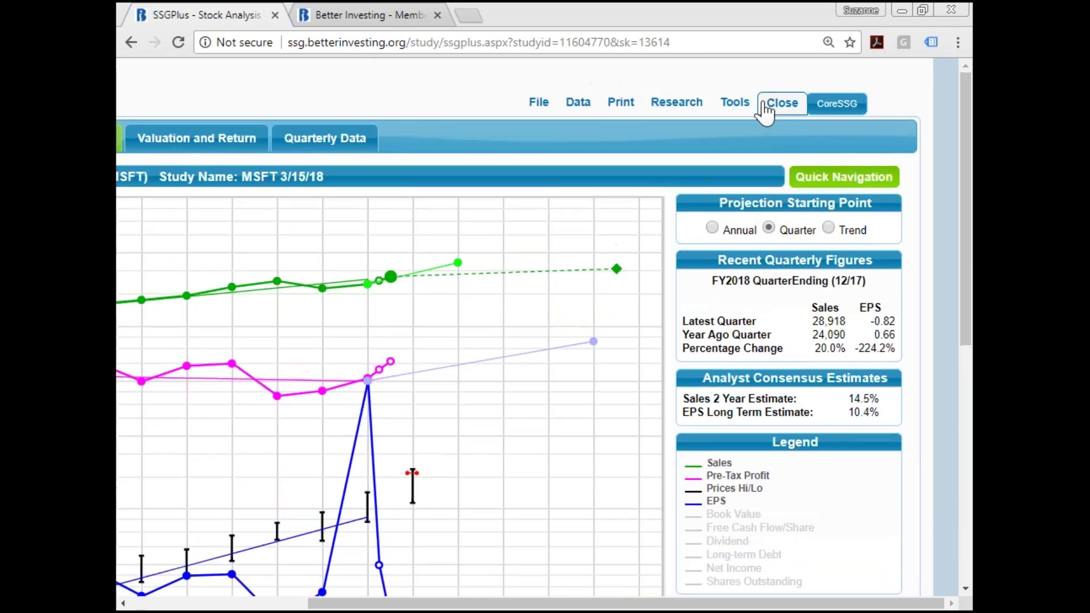
{"action": "left_click", "coordinate": [731, 104]}
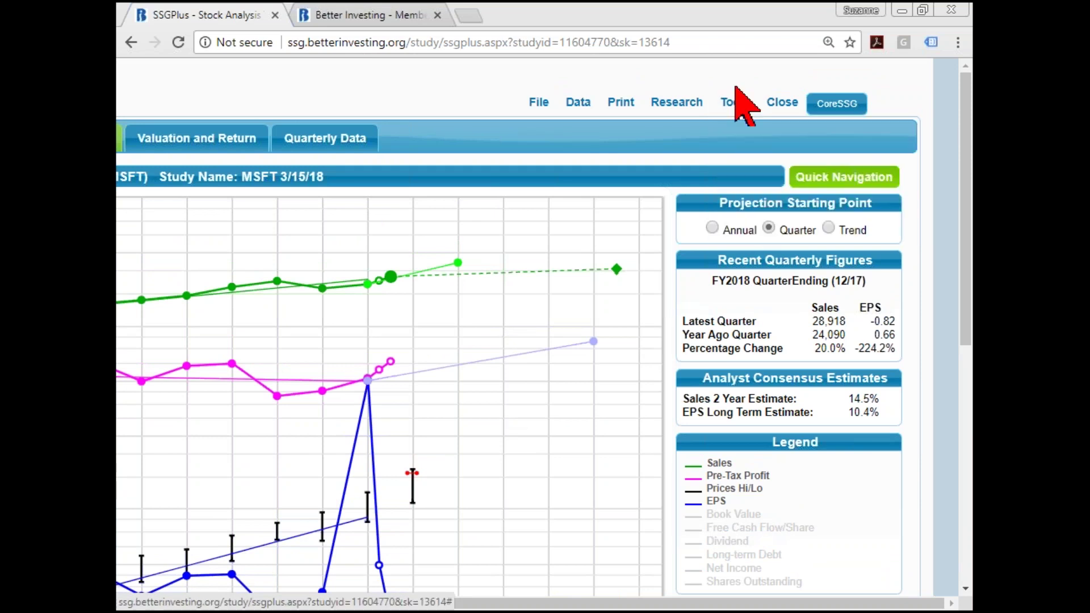
{"action": "left_click", "coordinate": [767, 227]}
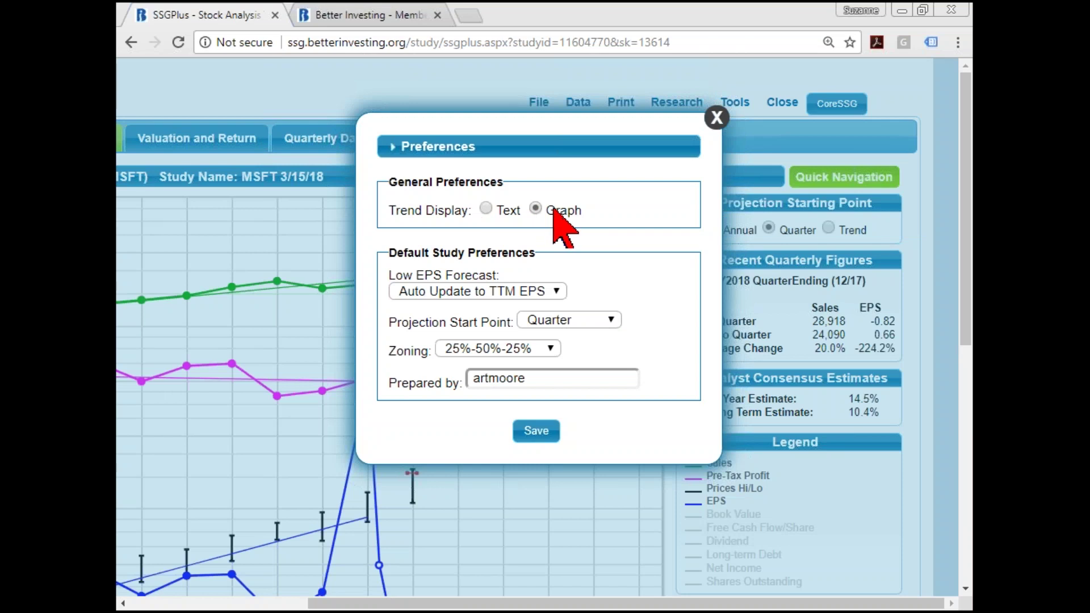
Set the trend display preference to Text and check the Trend column of the management evaluation table
{"action": "left_click", "coordinate": [486, 209]}
{"action": "left_click", "coordinate": [548, 435]}
{"action": "left_click_drag", "start_coordinate": [969, 98], "coordinate": [852, 413]}
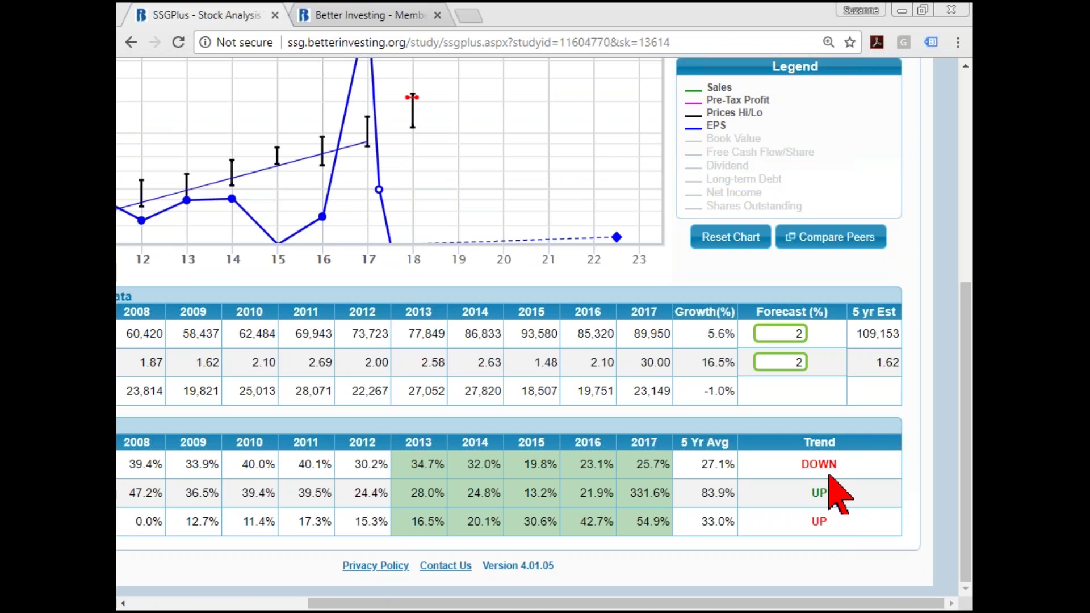
Set the trend display preference back to Graph, save it and check the Trend column of the evaluation table
{"action": "left_click_drag", "start_coordinate": [972, 433], "coordinate": [971, 225]}
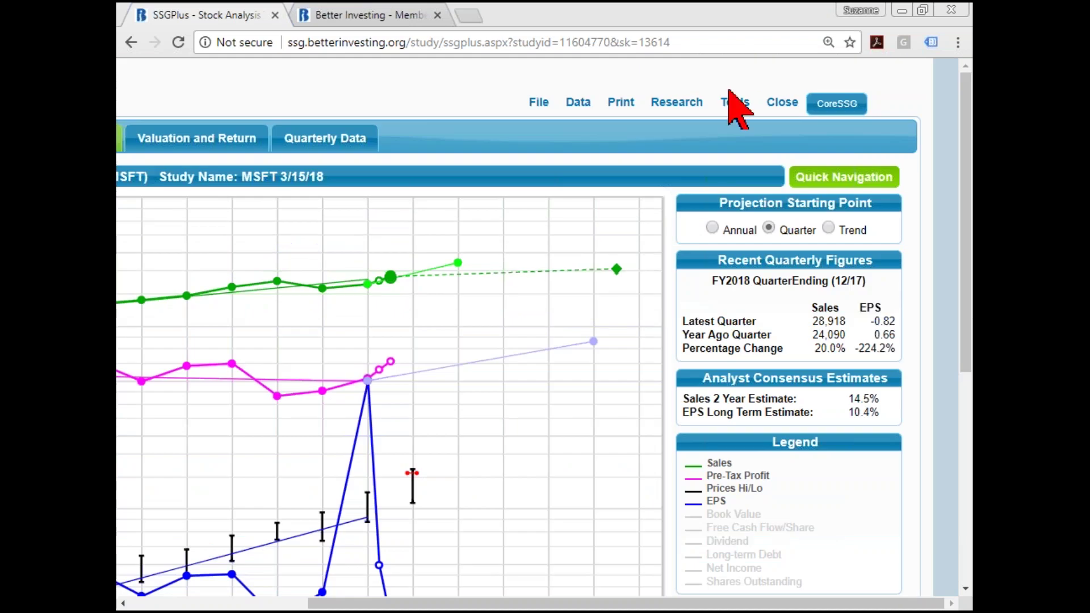
{"action": "mouse_move", "coordinate": [739, 108]}
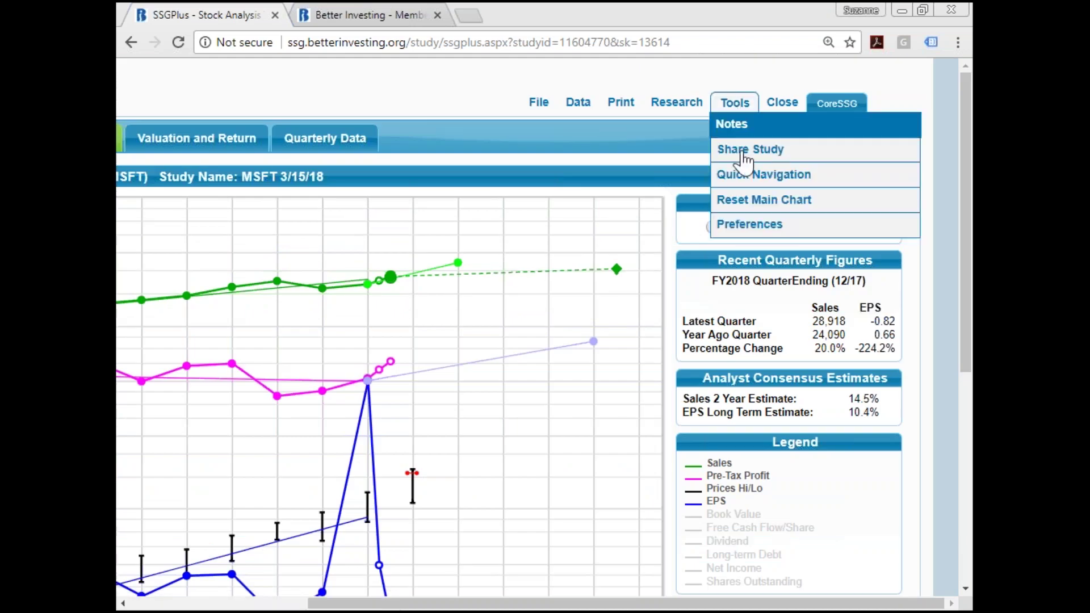
{"action": "left_click", "coordinate": [822, 226]}
{"action": "left_click", "coordinate": [537, 209]}
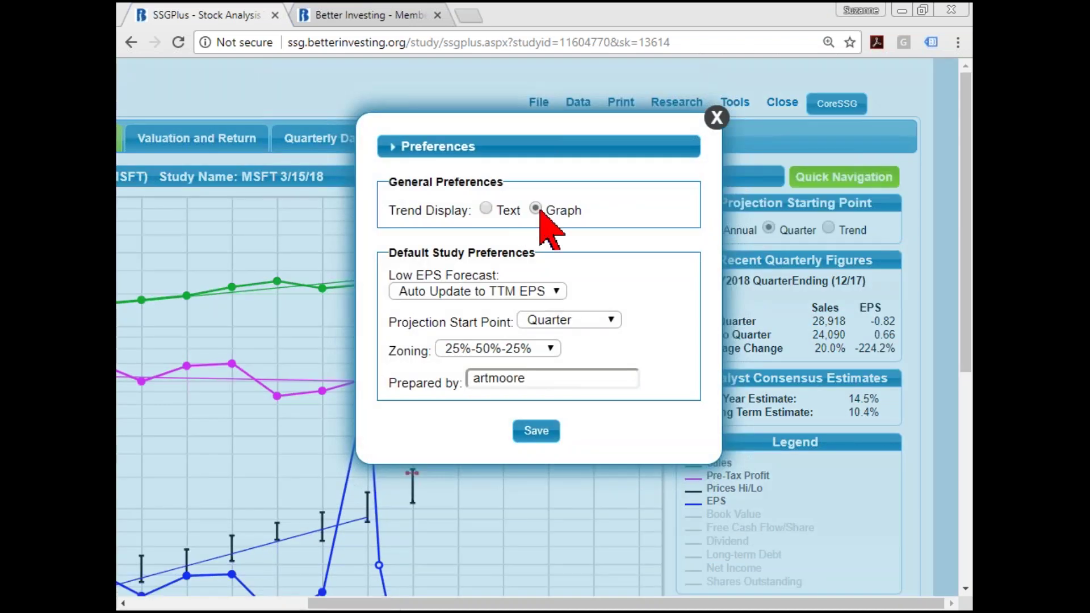
{"action": "left_click", "coordinate": [536, 432]}
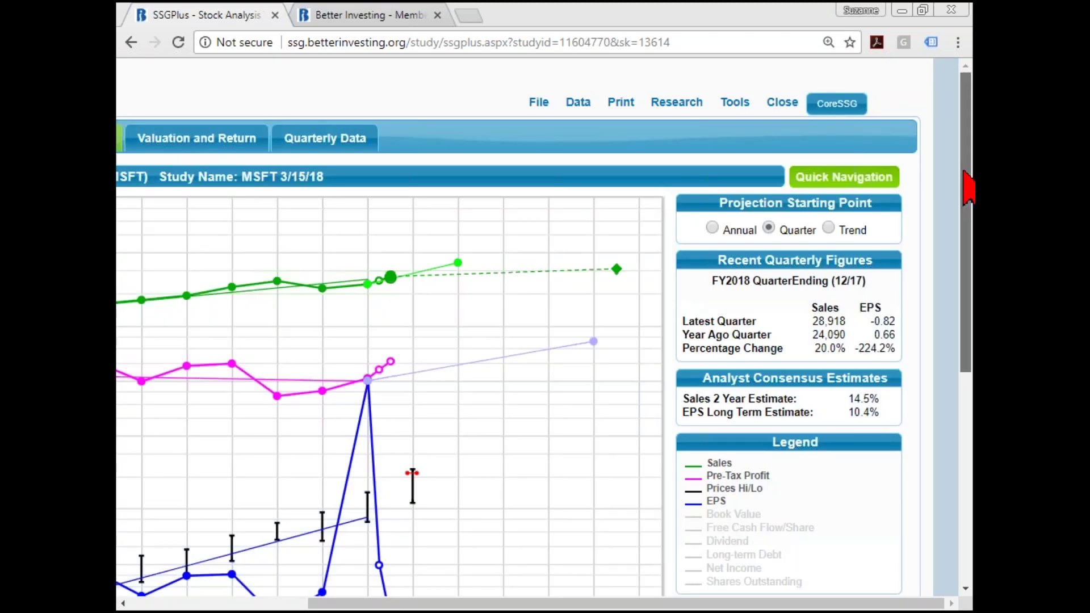
{"action": "left_click_drag", "start_coordinate": [966, 187], "coordinate": [962, 431]}
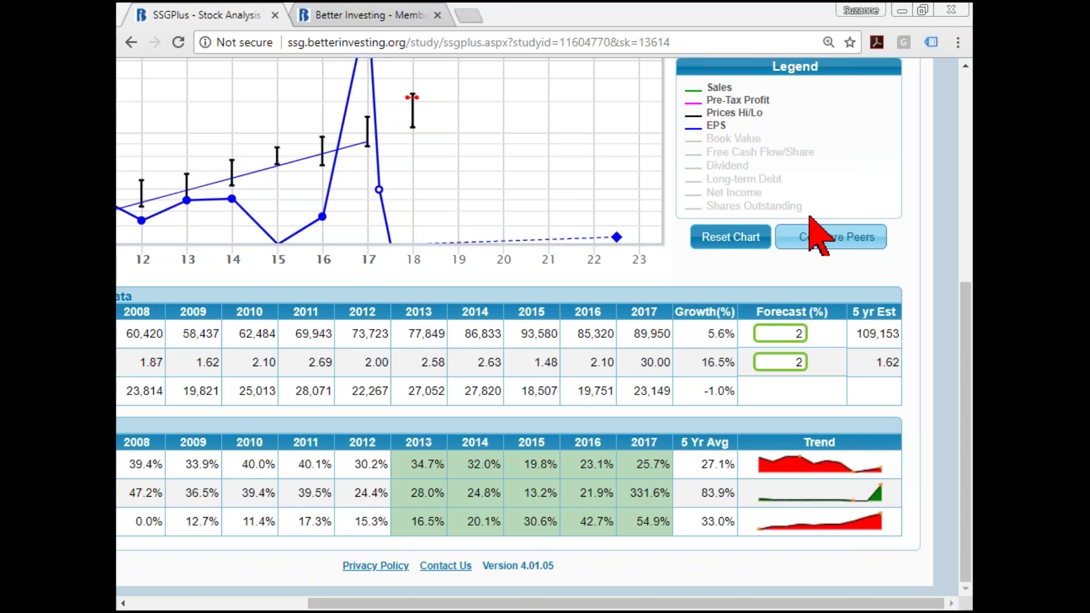
Open the full list of Microsoft's SEC EDGAR filings from the study's research links and locate the filing type filter
{"action": "scroll", "coordinate": [971, 353], "scroll_direction": "up", "scroll_amount": 3}
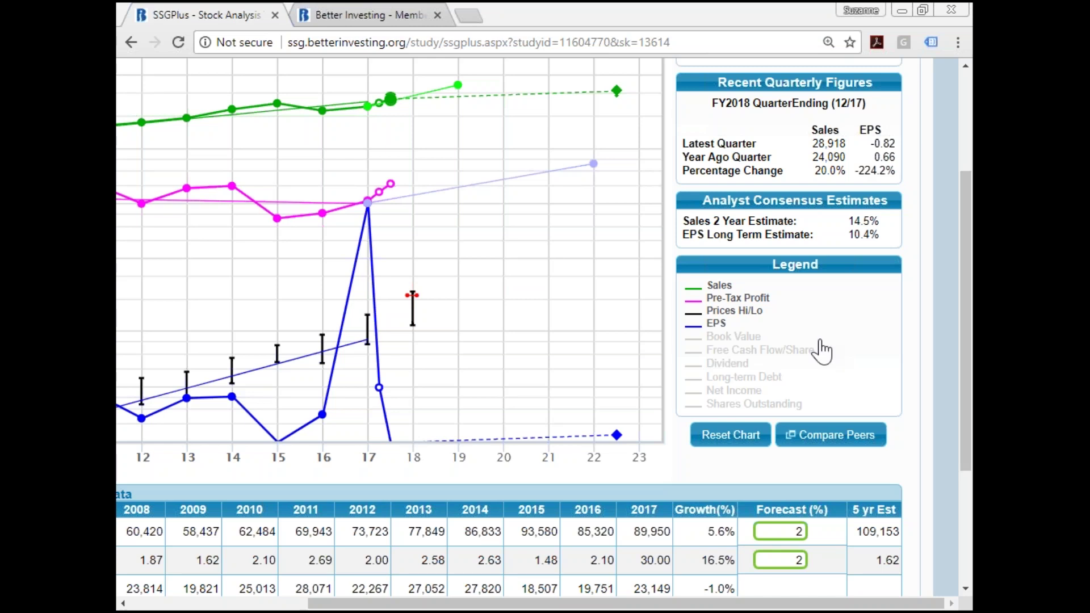
{"action": "left_click_drag", "start_coordinate": [965, 346], "coordinate": [931, 202]}
{"action": "left_click", "coordinate": [691, 104]}
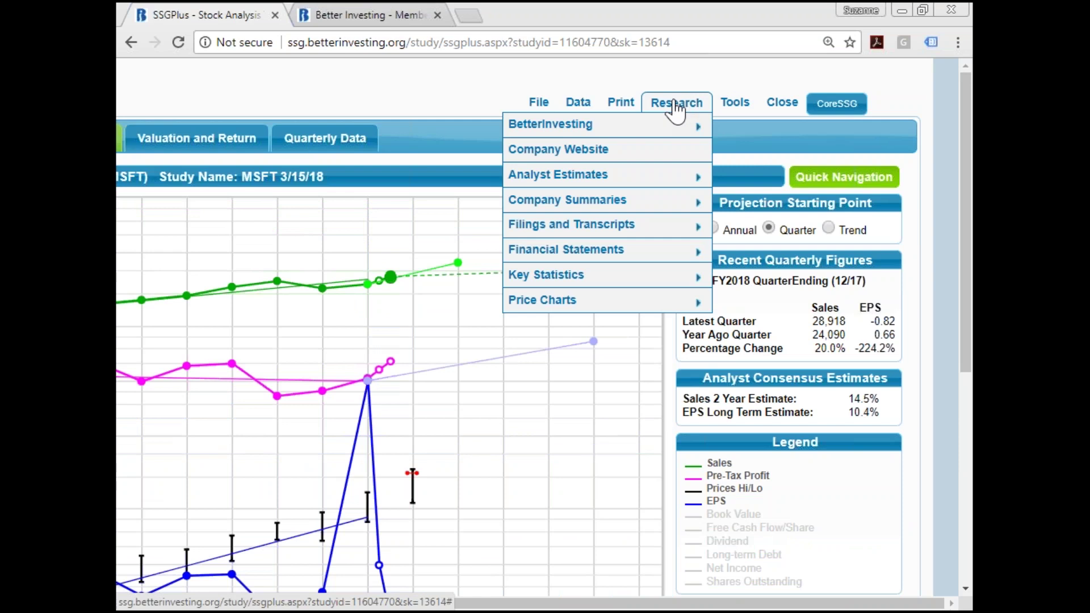
{"action": "mouse_move", "coordinate": [670, 230]}
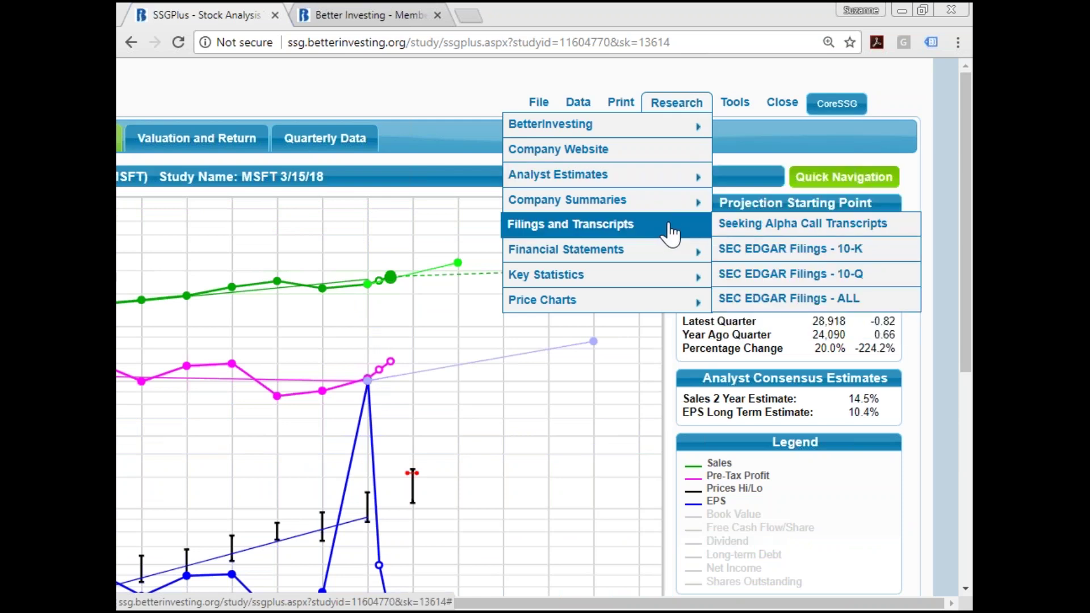
{"action": "left_click", "coordinate": [810, 306]}
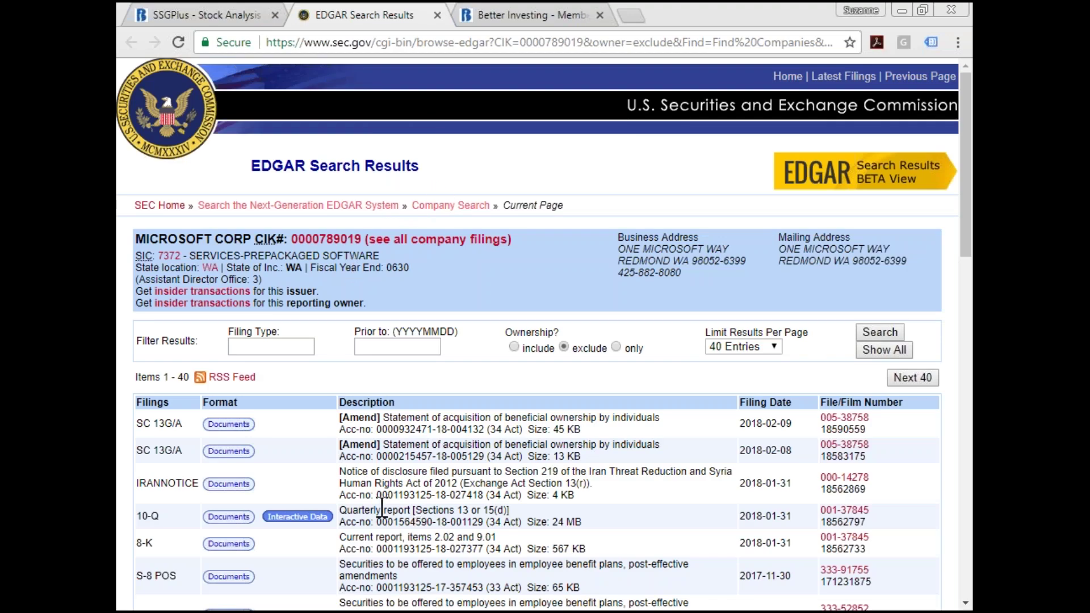
{"action": "left_click", "coordinate": [273, 348]}
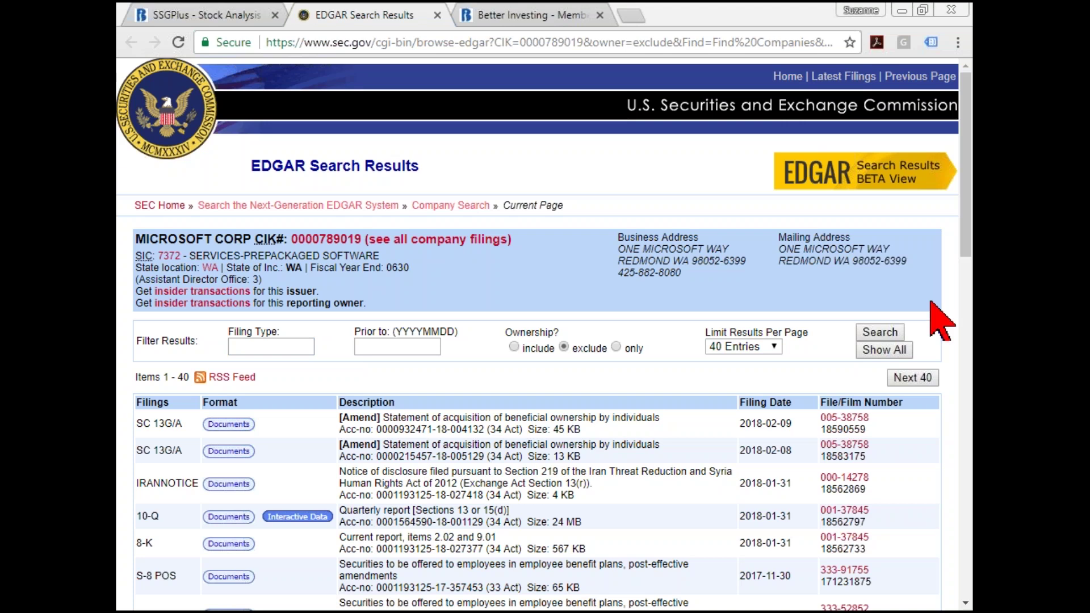
Return from the EDGAR results to the Microsoft study and open Portfolios and Studies with the portfolio list expanded
{"action": "left_click", "coordinate": [213, 13]}
{"action": "left_click_drag", "start_coordinate": [410, 606], "coordinate": [175, 603]}
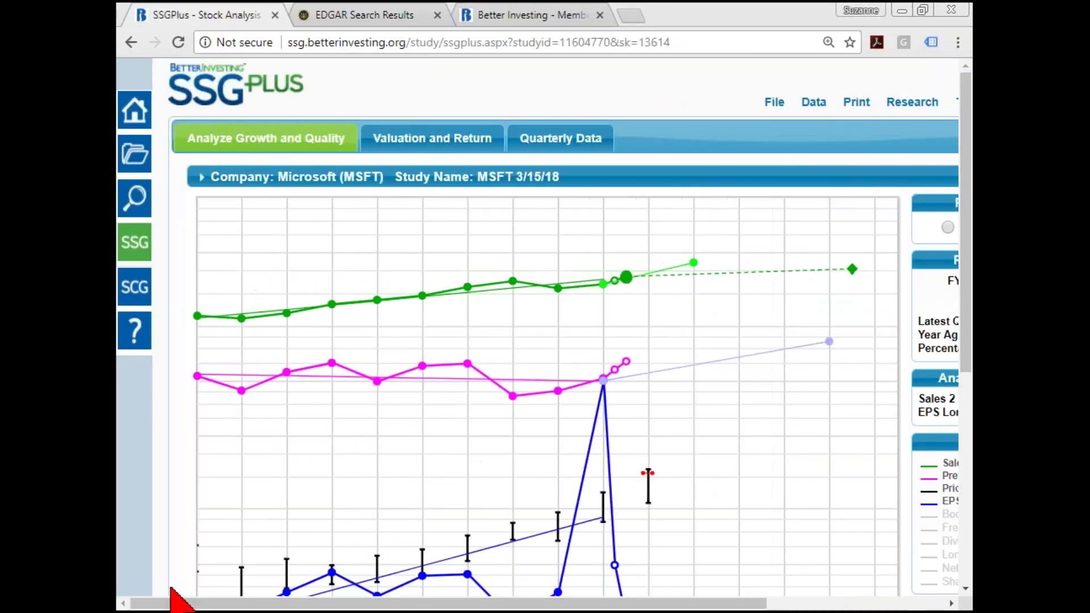
{"action": "left_click", "coordinate": [140, 155]}
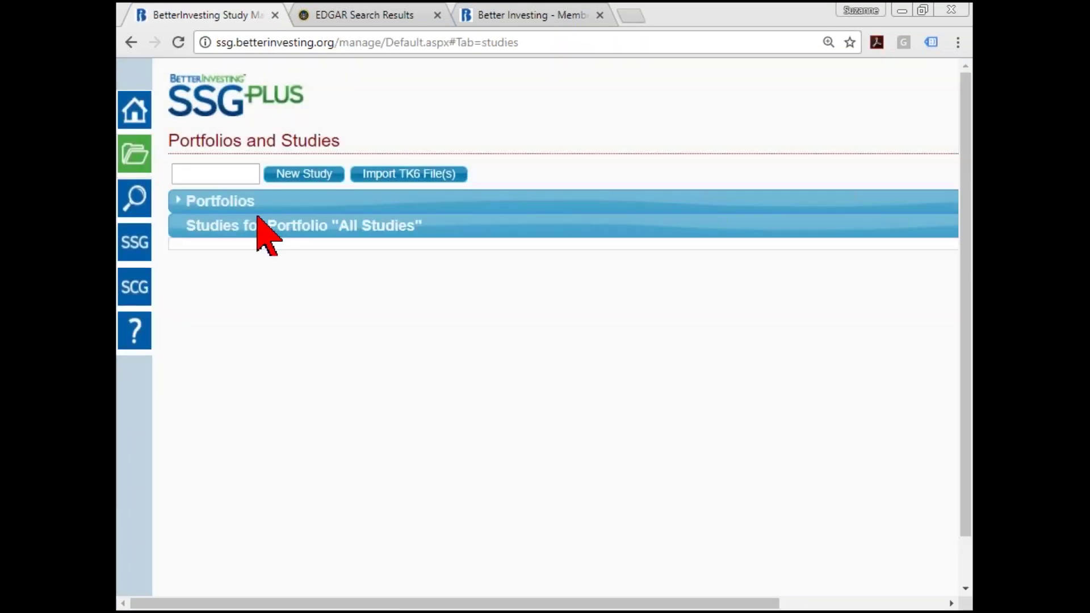
{"action": "left_click", "coordinate": [190, 205]}
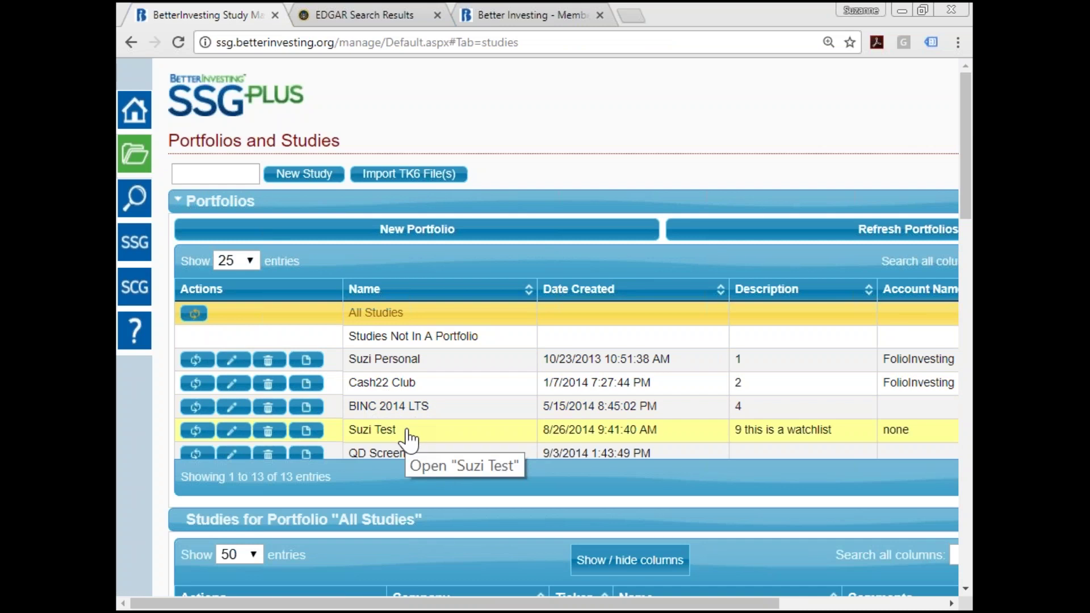
Add the existing BKNG cash22 study dated 5/8/2017 to the test watchlist portfolio and save the portfolio
{"action": "left_click", "coordinate": [232, 432]}
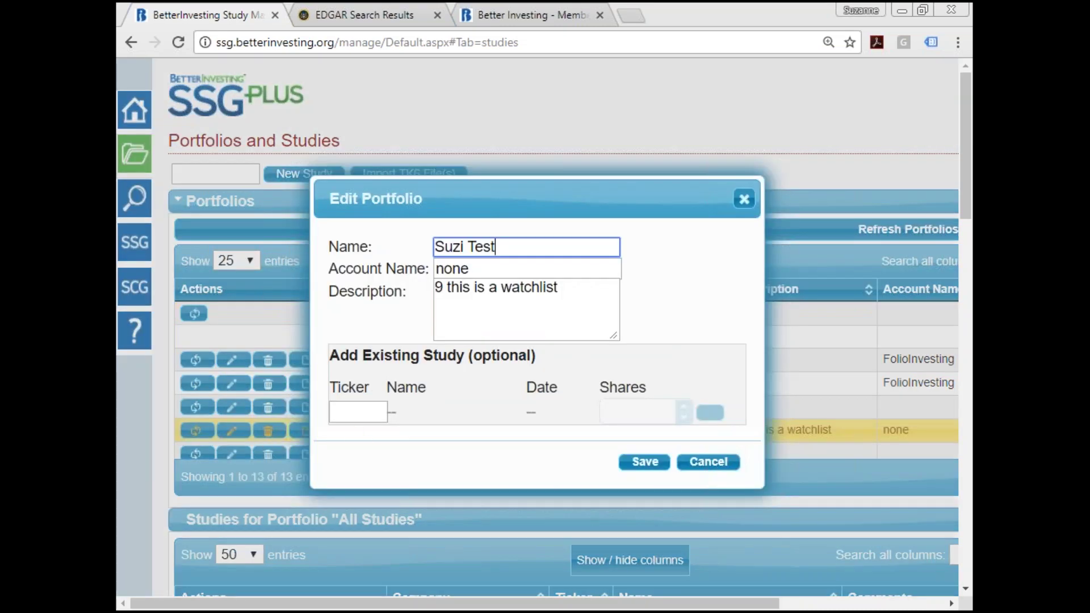
{"action": "left_click", "coordinate": [364, 415]}
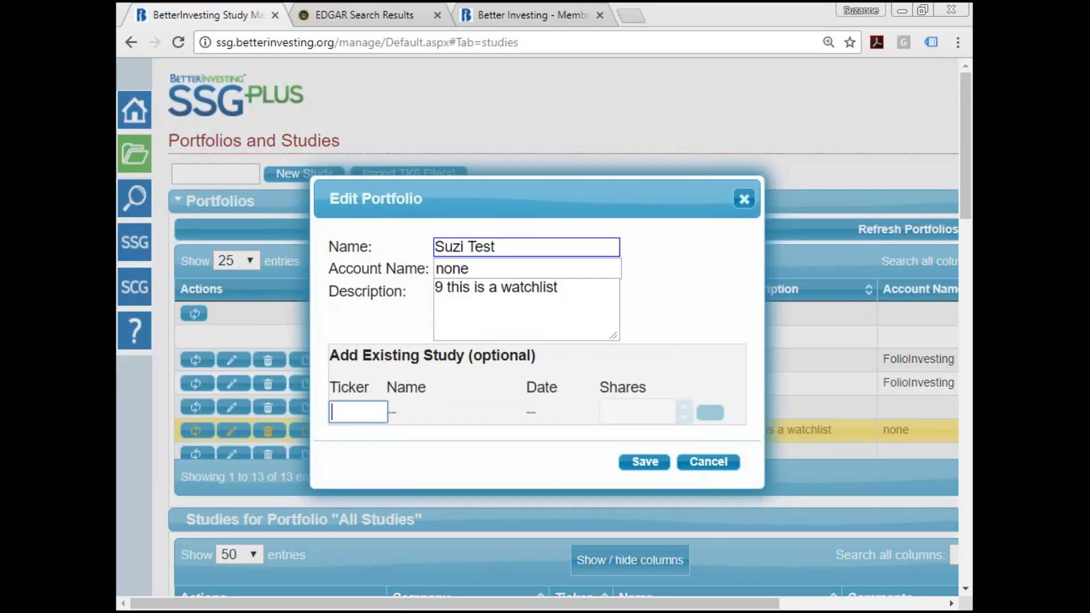
{"action": "type", "text": "BKNG"}
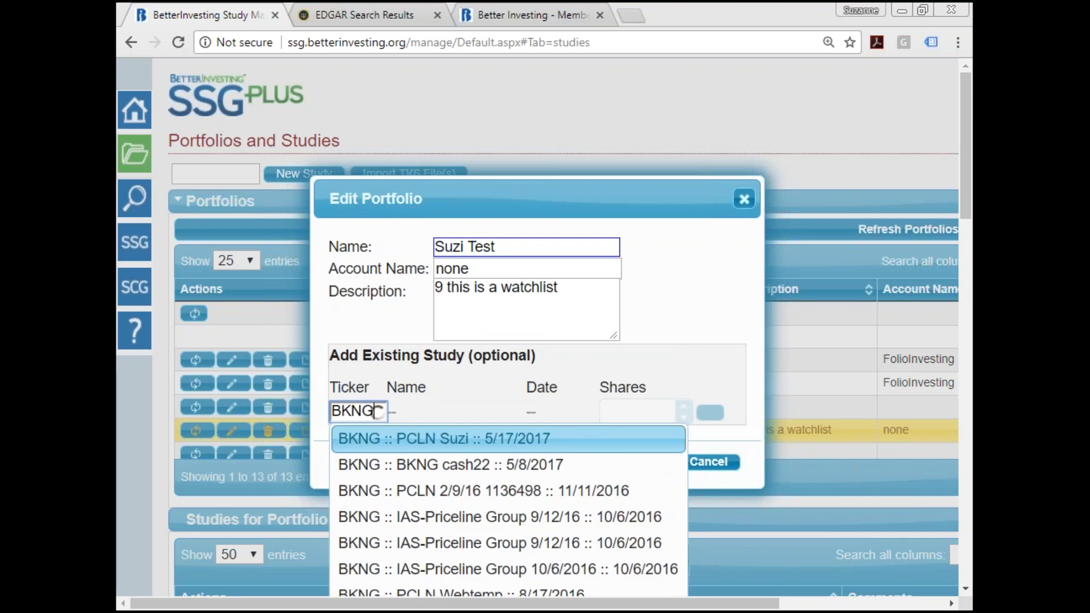
{"action": "left_click", "coordinate": [426, 464]}
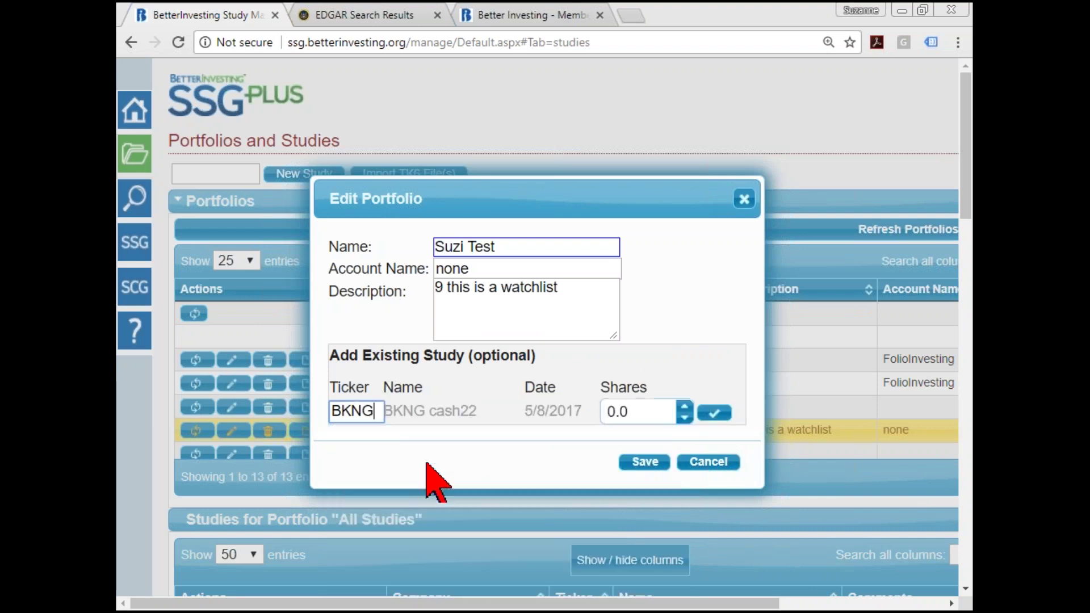
{"action": "left_click", "coordinate": [640, 414]}
{"action": "left_click", "coordinate": [714, 413]}
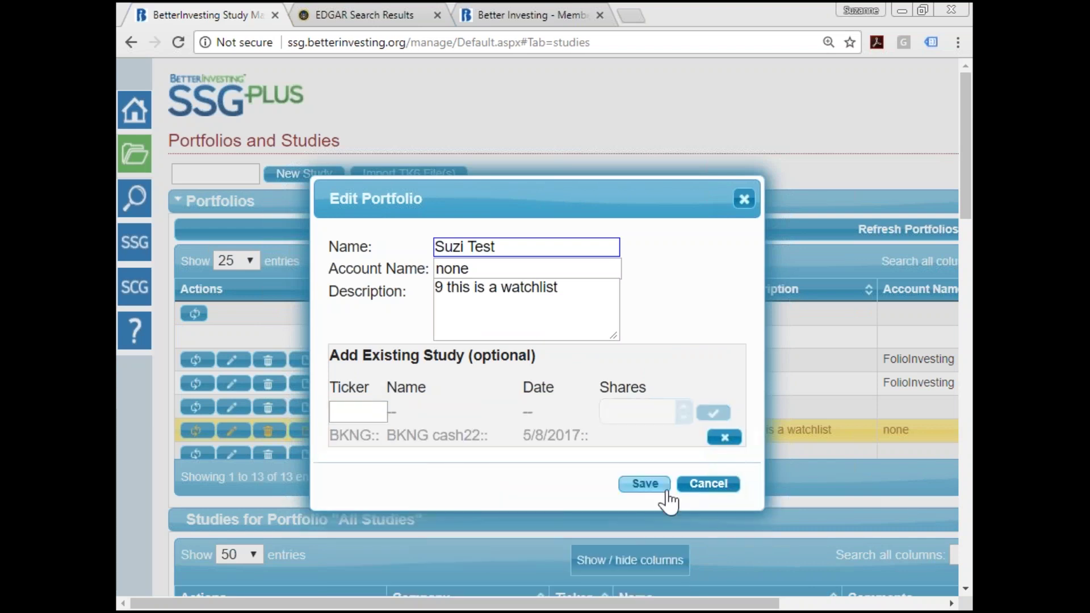
{"action": "left_click", "coordinate": [645, 484]}
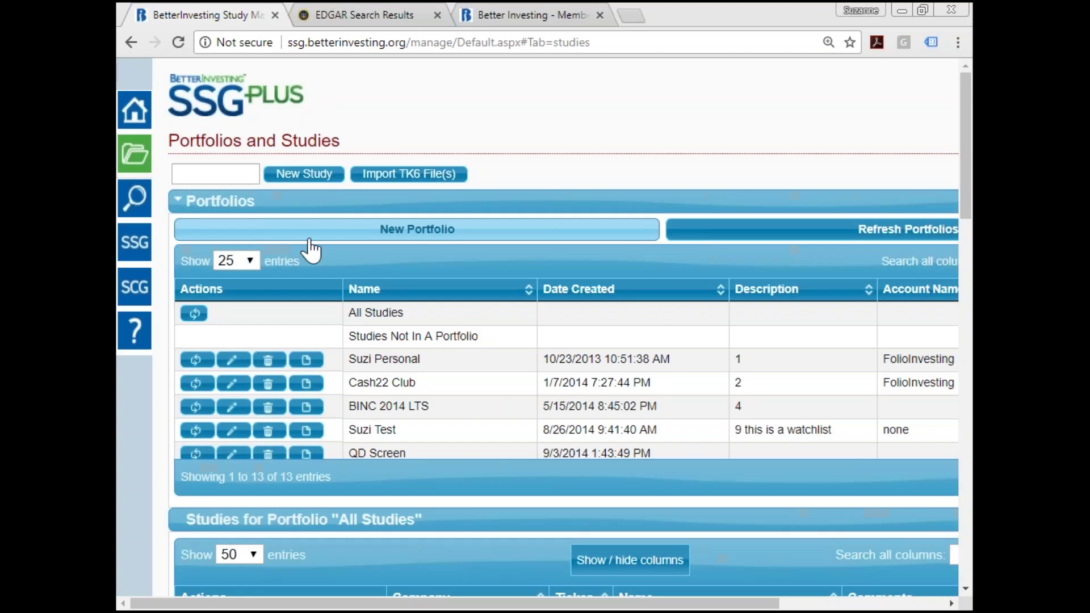
Open the Cash22 Club portfolio and remove the BKNG cash22 study from it without deleting the study permanently
{"action": "left_click", "coordinate": [234, 385]}
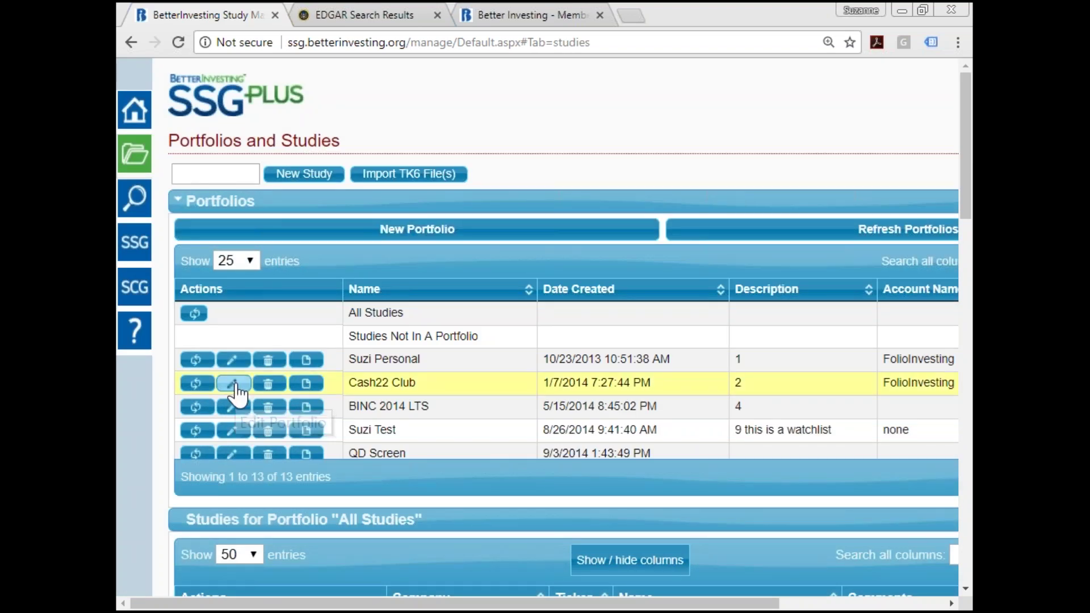
{"action": "left_click", "coordinate": [352, 389]}
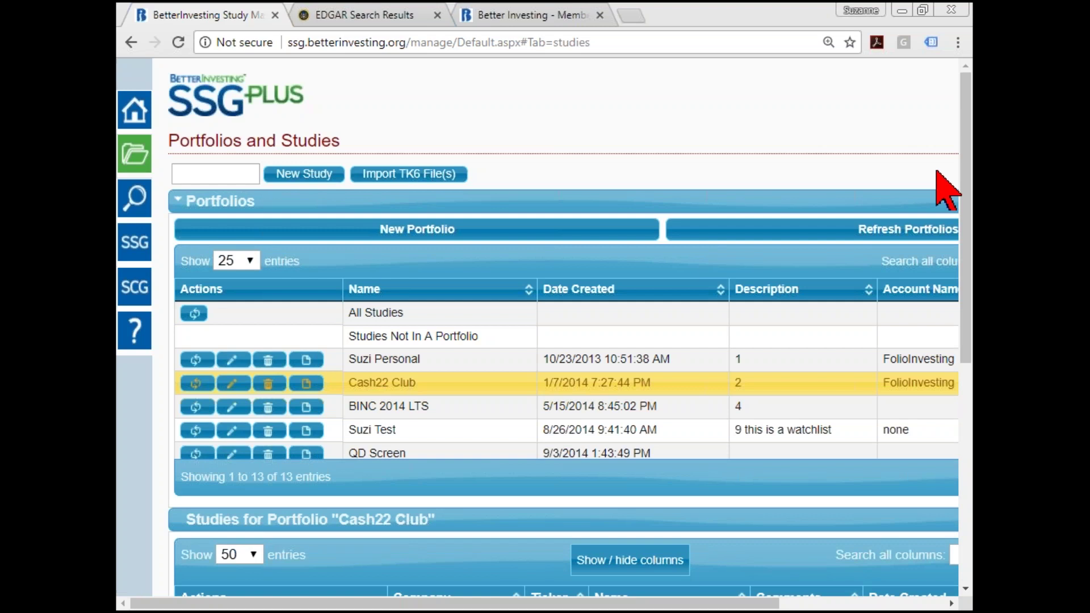
{"action": "left_click_drag", "start_coordinate": [967, 196], "coordinate": [968, 329]}
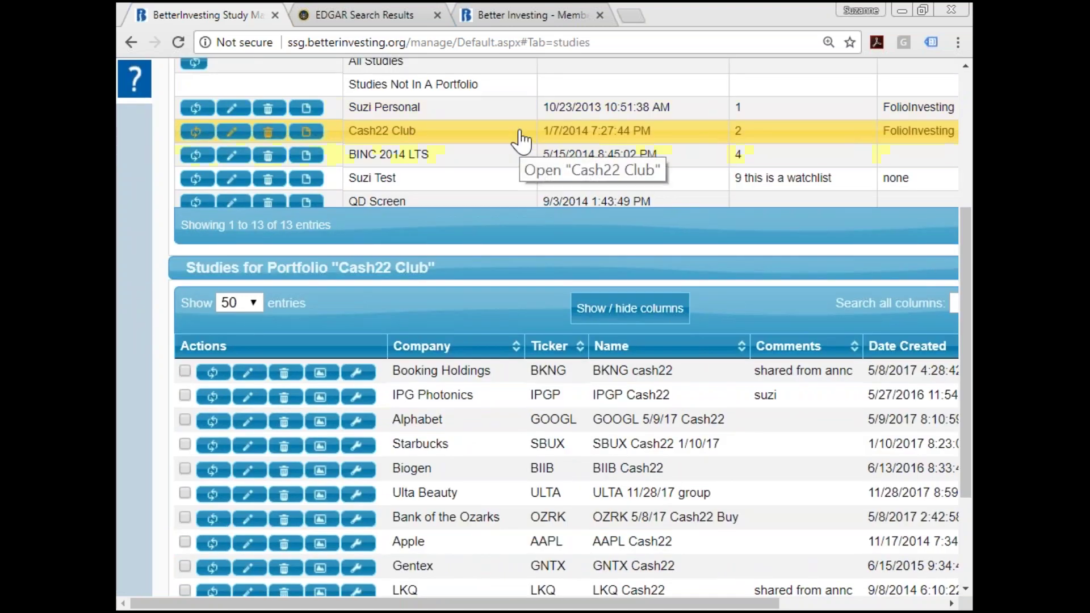
{"action": "left_click", "coordinate": [289, 378]}
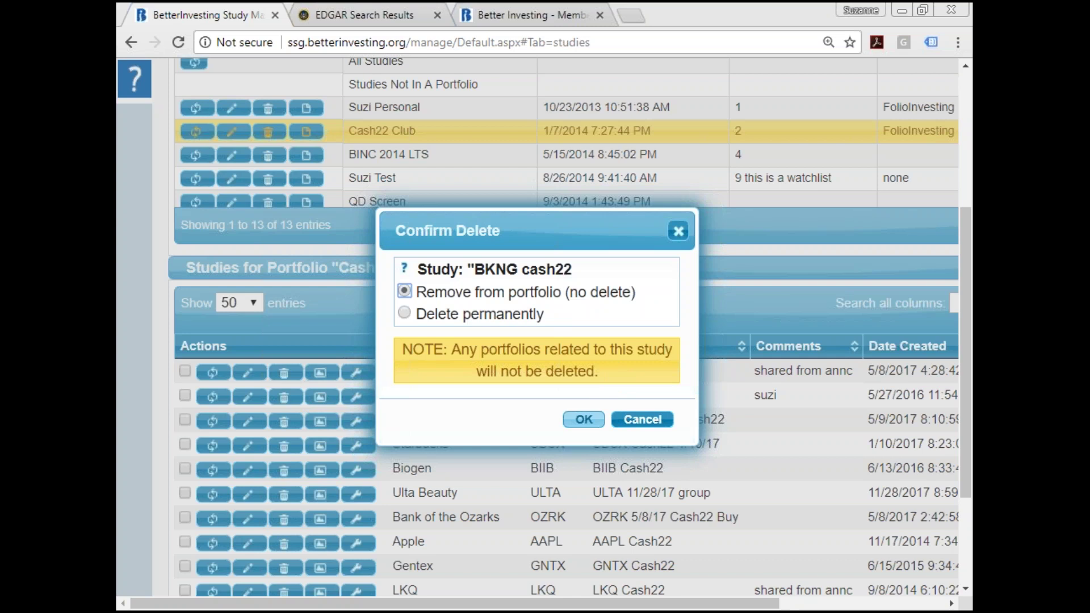
{"action": "left_click", "coordinate": [581, 421]}
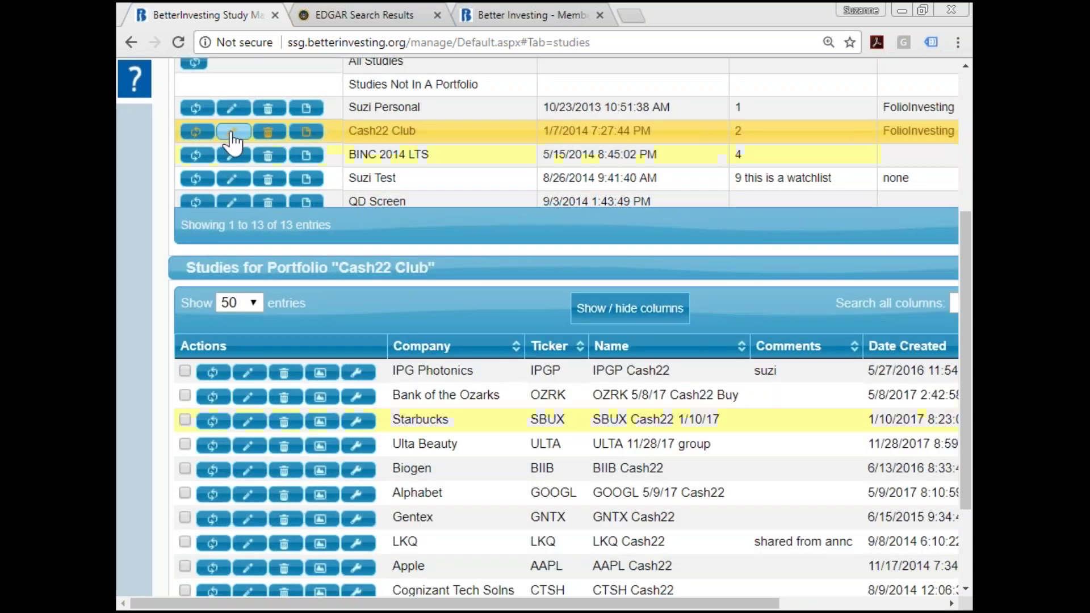
Check the data update options for the Cash22 Club portfolio without updating, and view its summary report
{"action": "left_click", "coordinate": [196, 136]}
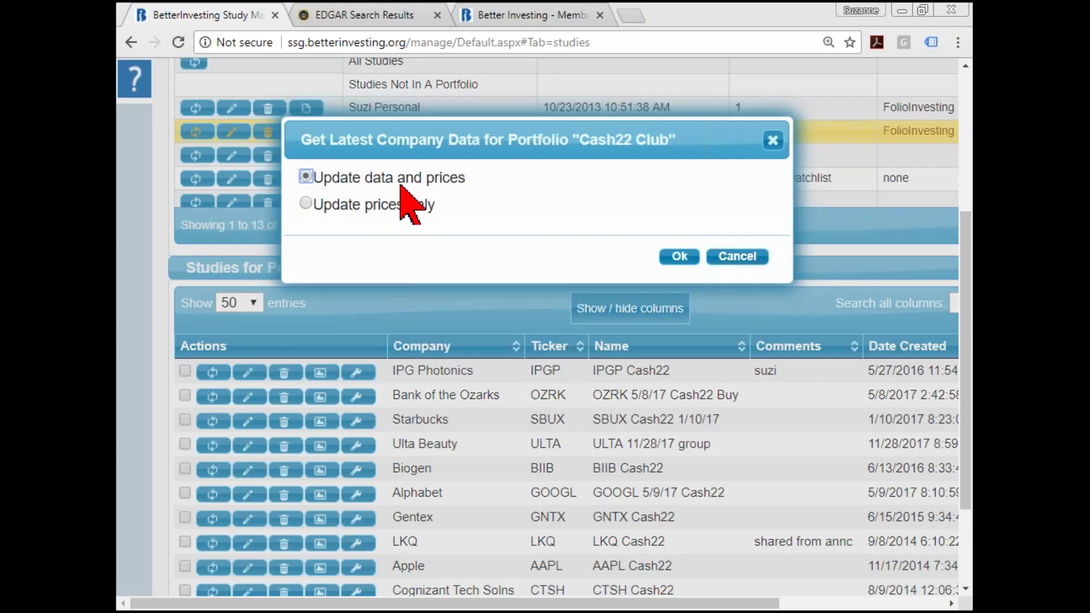
{"action": "left_click", "coordinate": [771, 147]}
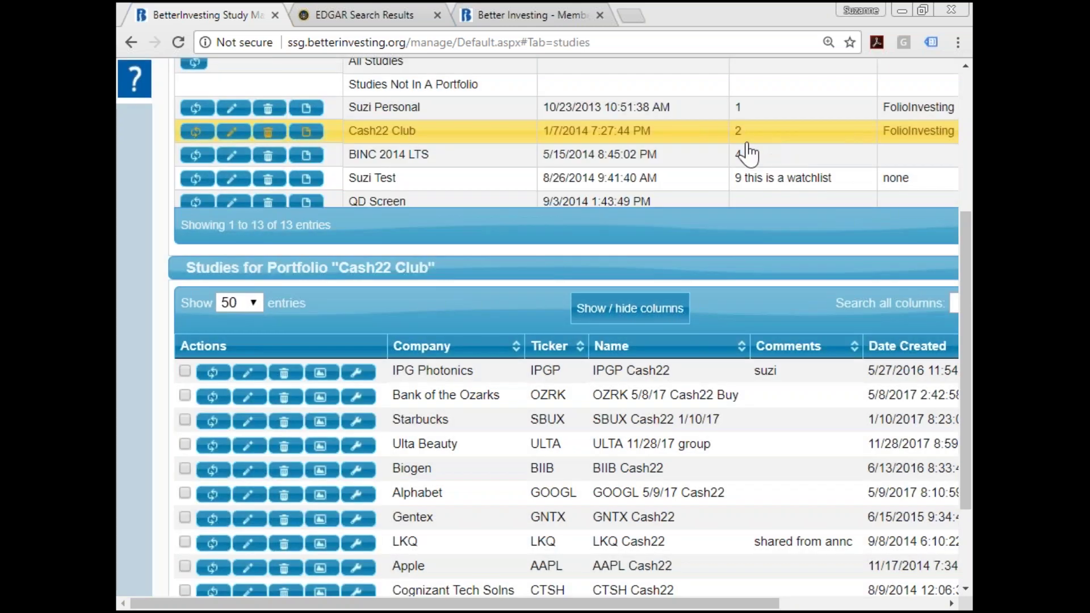
{"action": "left_click", "coordinate": [307, 133]}
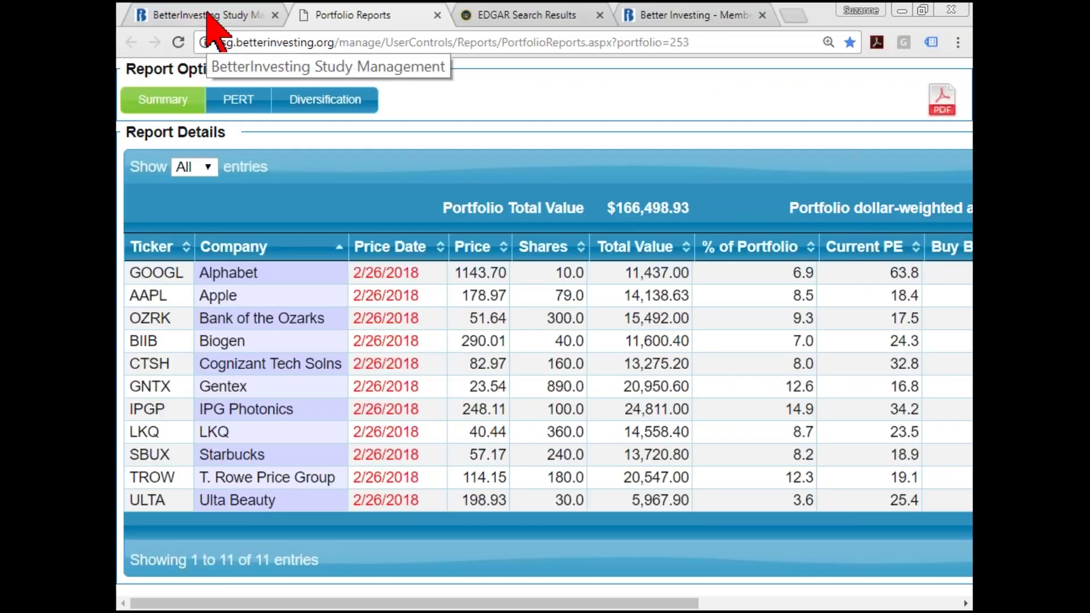
{"action": "left_click", "coordinate": [208, 16]}
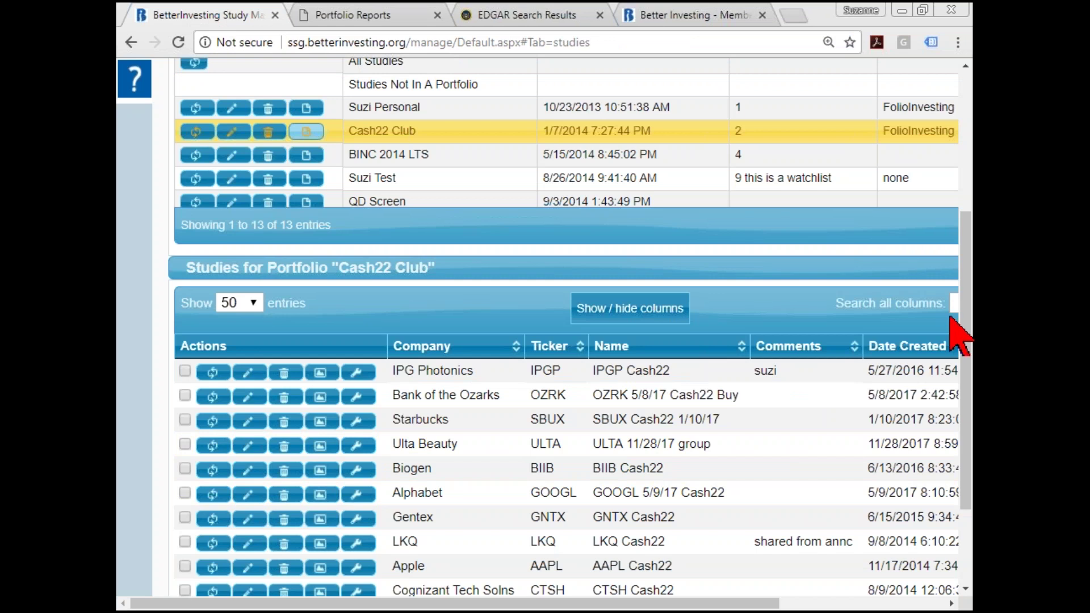
Open the test watchlist portfolio, add the existing IPGP Cash22 study dated 5/27/2016 to it and save
{"action": "left_click_drag", "start_coordinate": [968, 316], "coordinate": [971, 248]}
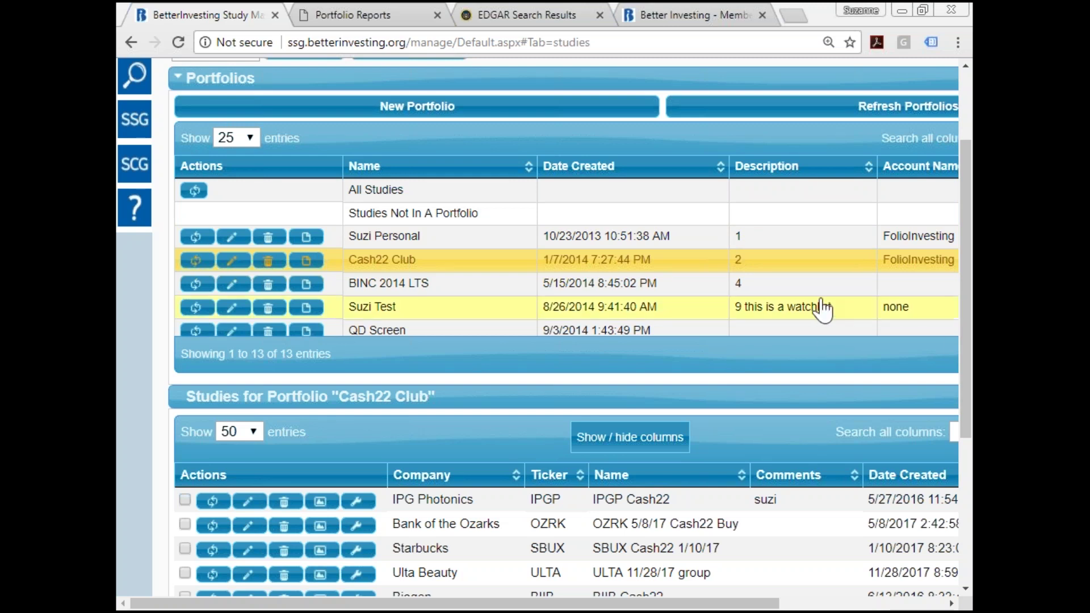
{"action": "left_click", "coordinate": [439, 312]}
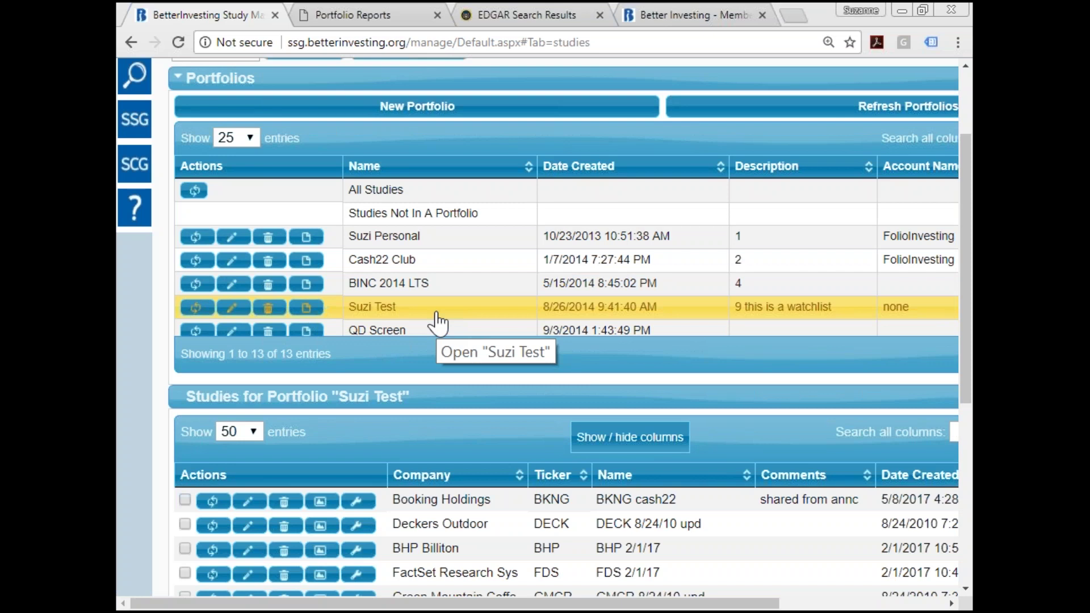
{"action": "left_click", "coordinate": [231, 308]}
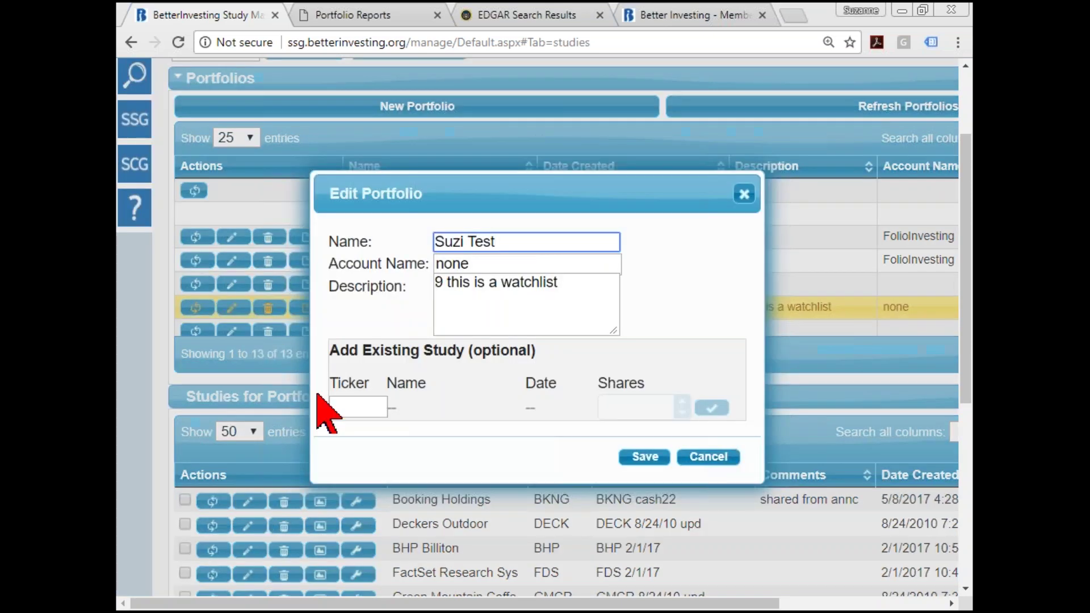
{"action": "left_click", "coordinate": [347, 407]}
{"action": "type", "text": "IPGP"}
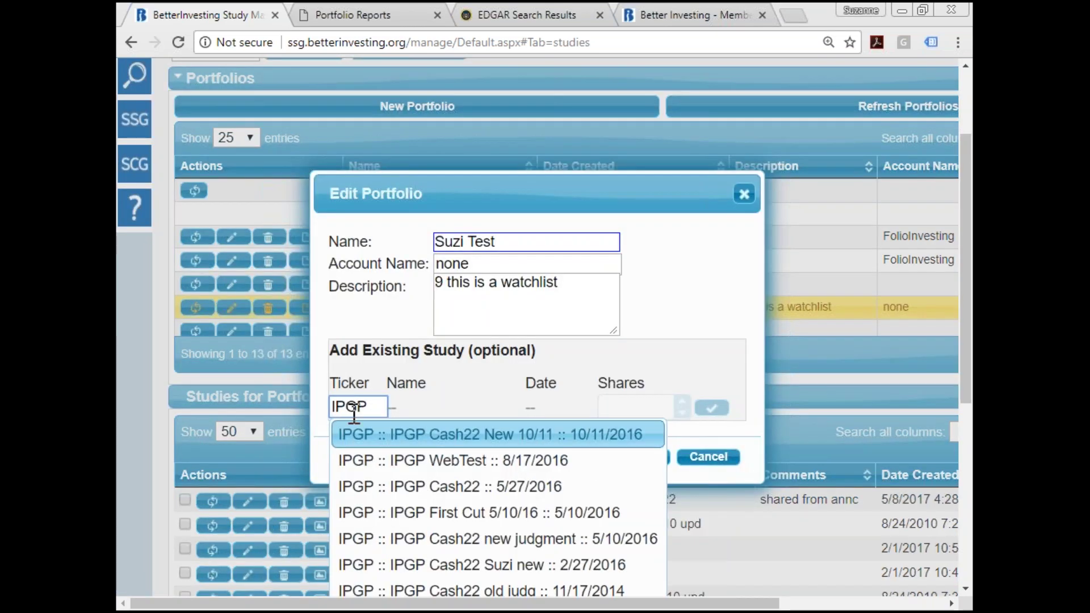
{"action": "left_click", "coordinate": [486, 486]}
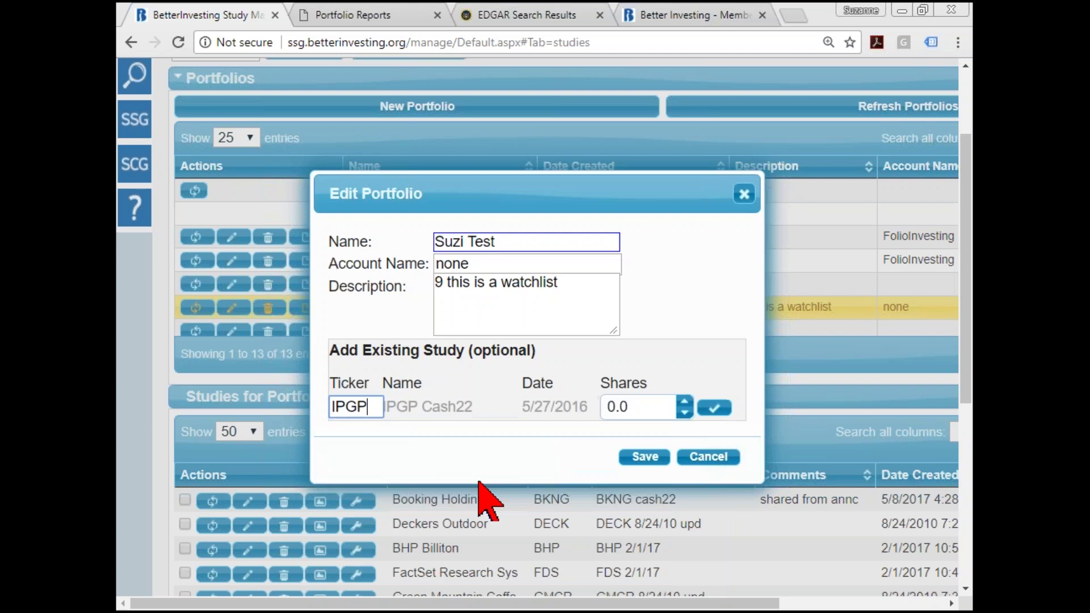
{"action": "left_click", "coordinate": [714, 408]}
{"action": "left_click", "coordinate": [646, 481]}
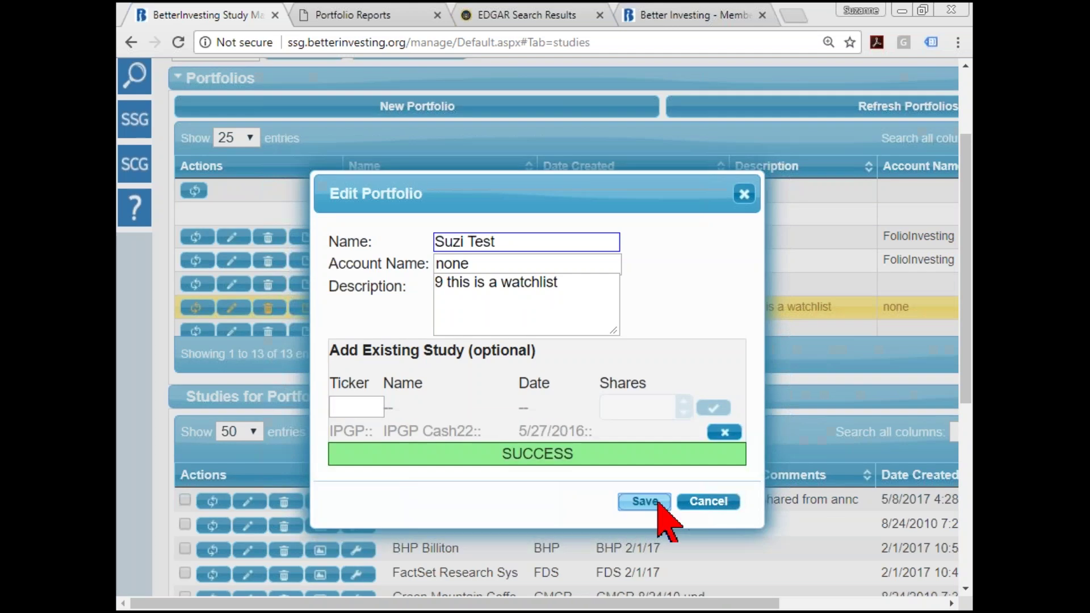
Open the Cash22 Club portfolio and remove the IPGP Cash22 study from it without deleting the study permanently
{"action": "left_click", "coordinate": [448, 263]}
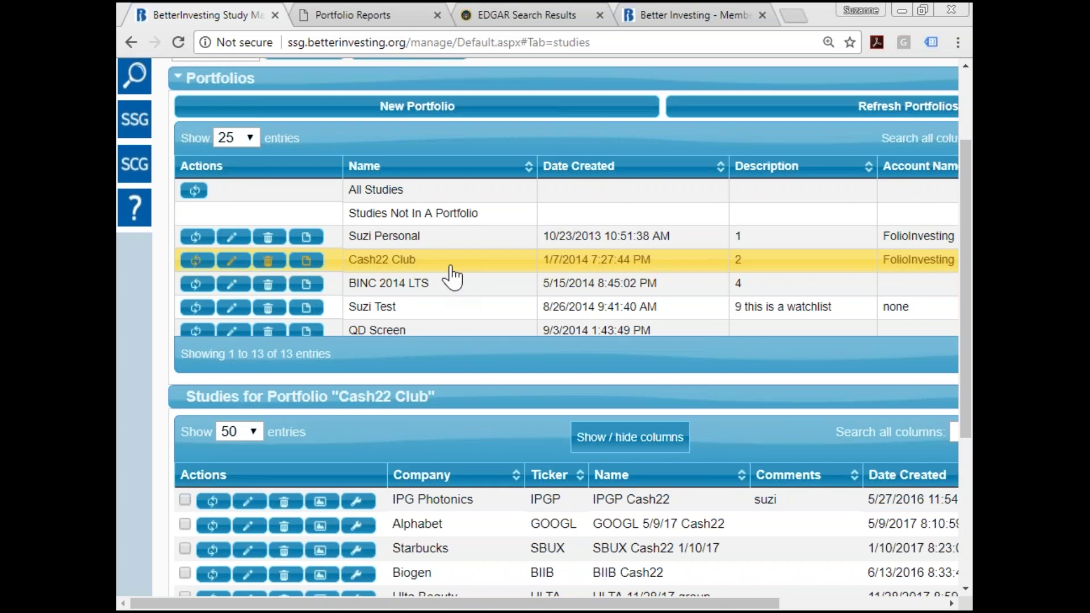
{"action": "left_click_drag", "start_coordinate": [968, 248], "coordinate": [969, 369]}
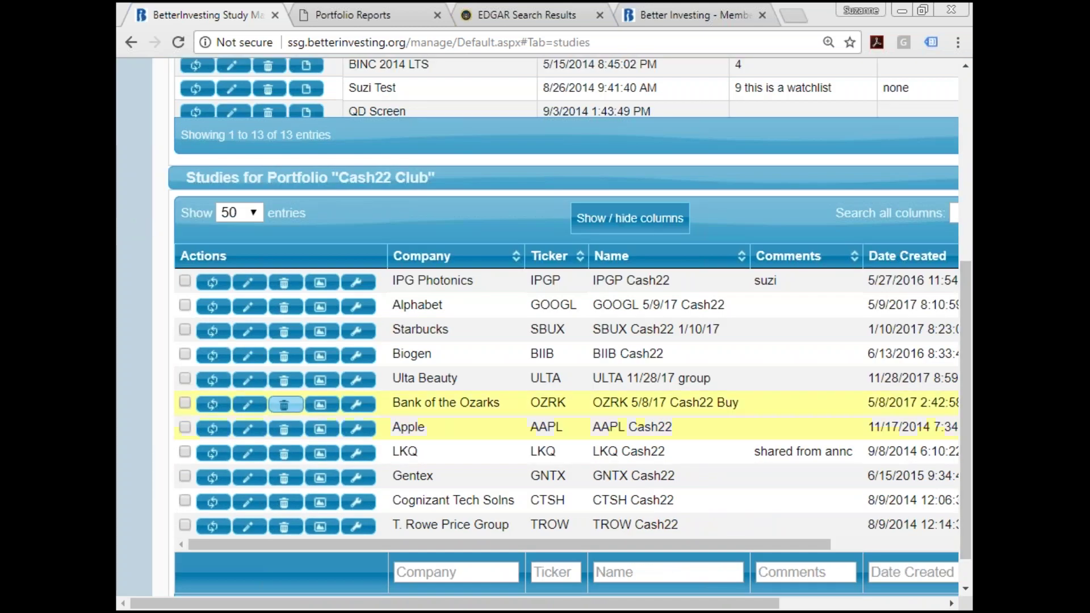
{"action": "left_click", "coordinate": [282, 284]}
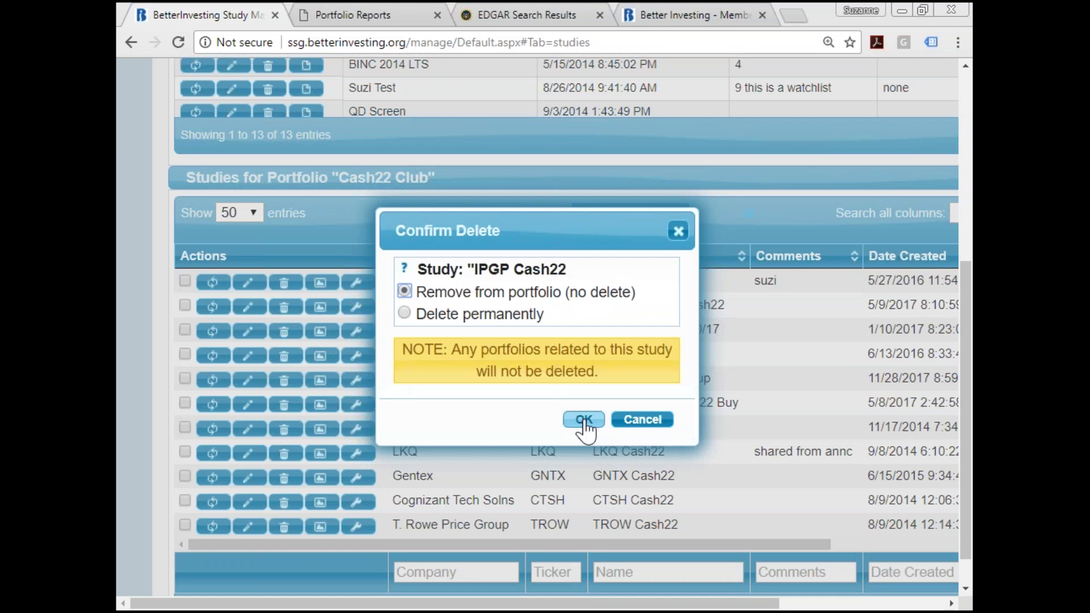
{"action": "left_click", "coordinate": [584, 423]}
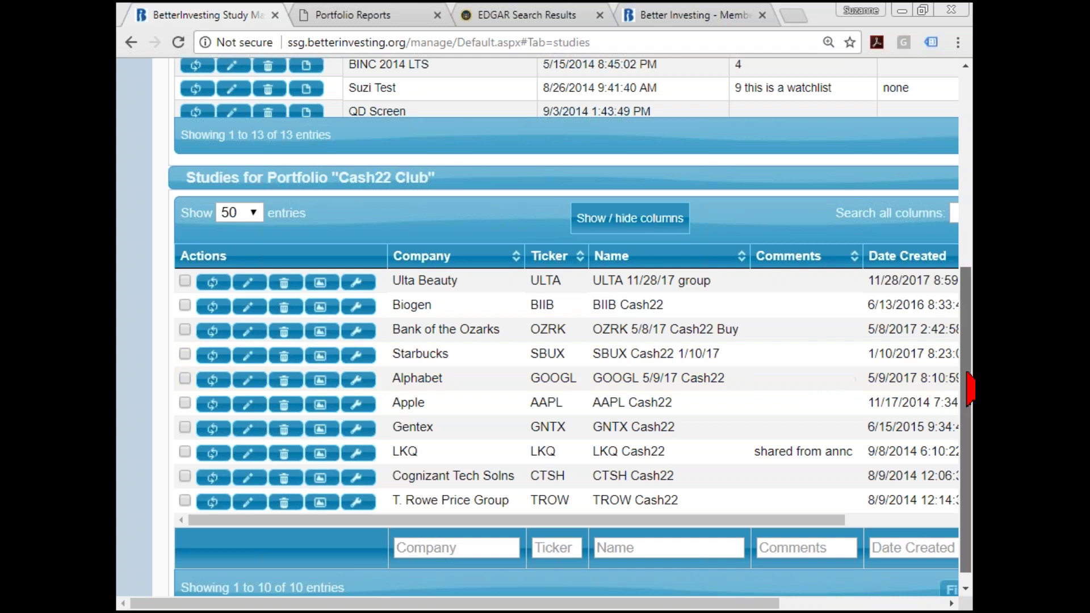
Open the ULTA 11/28/17 group study from the Cash22 Club portfolio and bring up its Share Study form
{"action": "scroll", "coordinate": [969, 382], "scroll_direction": "up", "scroll_amount": 4}
{"action": "left_click_drag", "start_coordinate": [969, 273], "coordinate": [968, 232]}
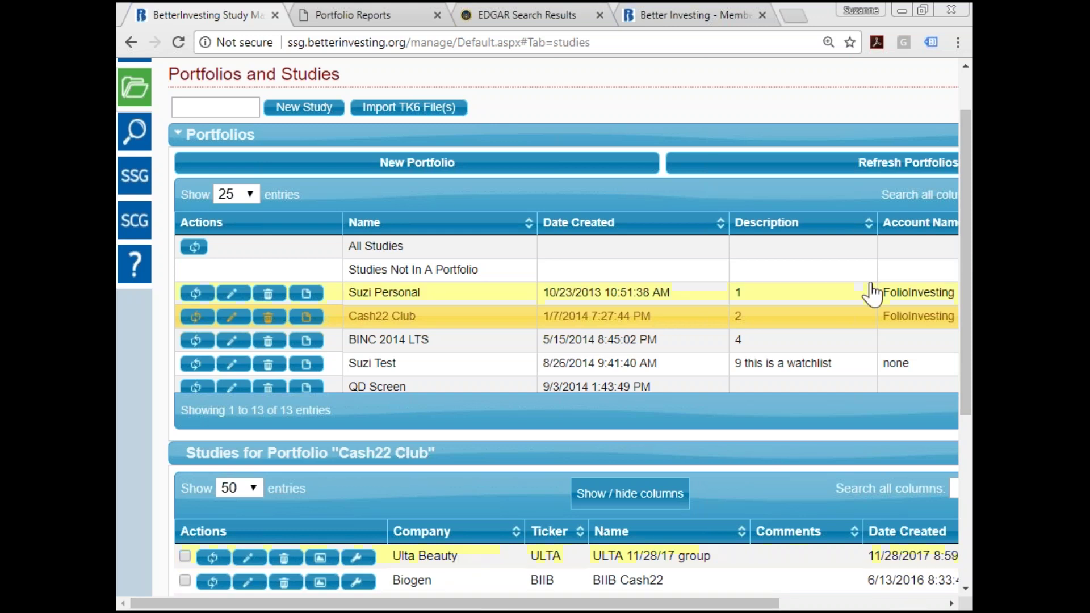
{"action": "left_click", "coordinate": [498, 564]}
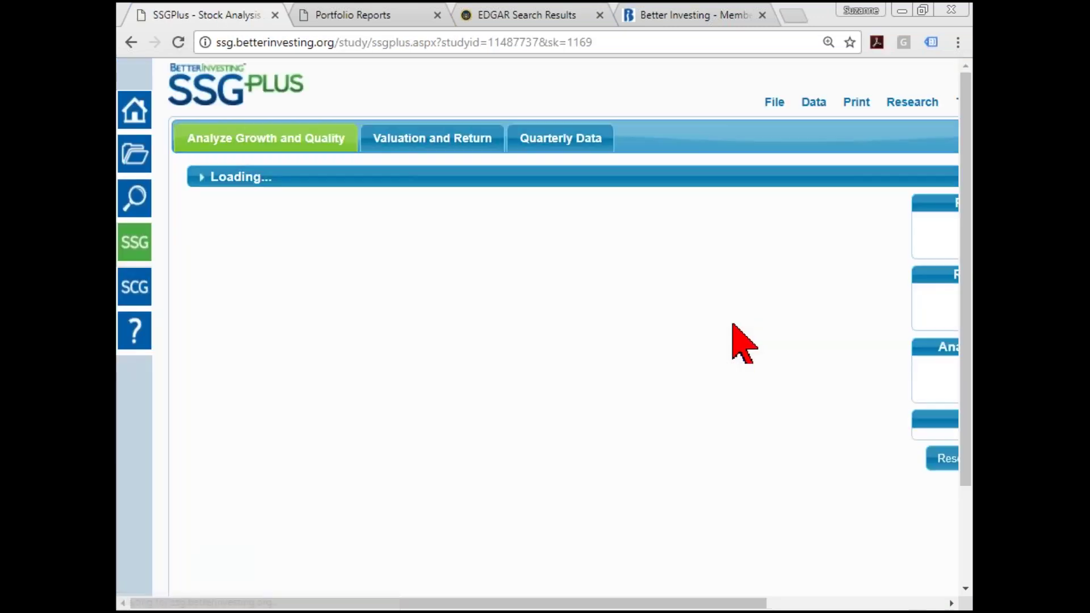
{"action": "mouse_move", "coordinate": [814, 103]}
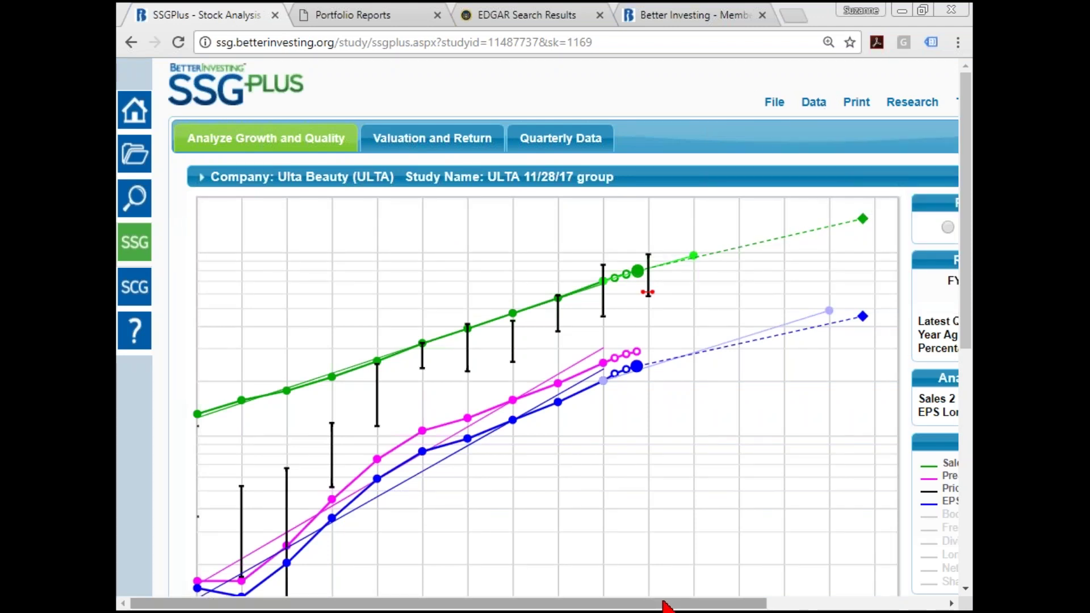
{"action": "left_click_drag", "start_coordinate": [664, 605], "coordinate": [804, 607]}
{"action": "mouse_move", "coordinate": [592, 103]}
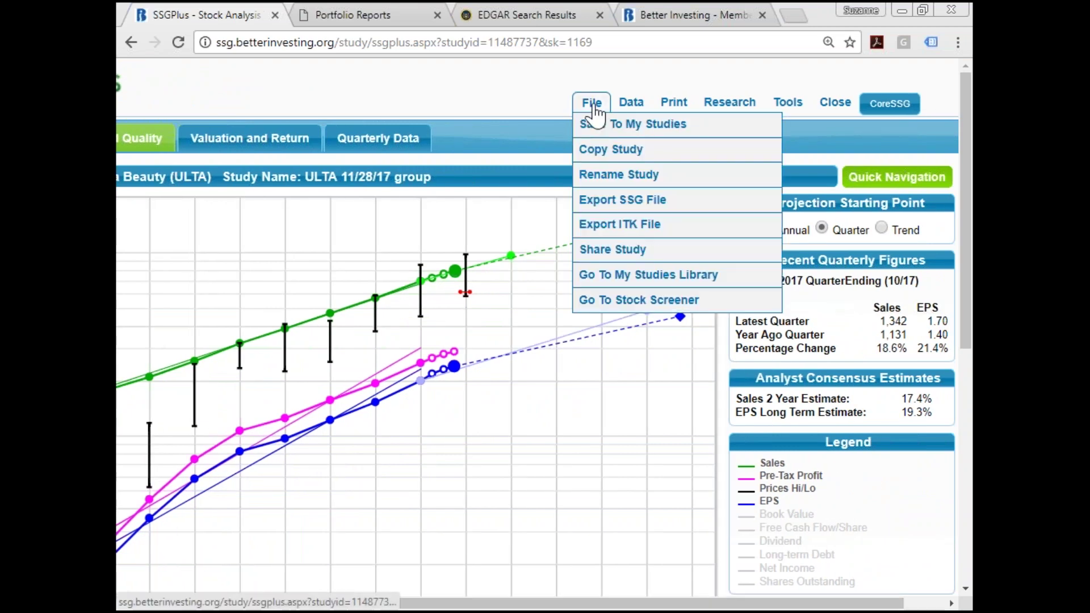
{"action": "left_click", "coordinate": [614, 263]}
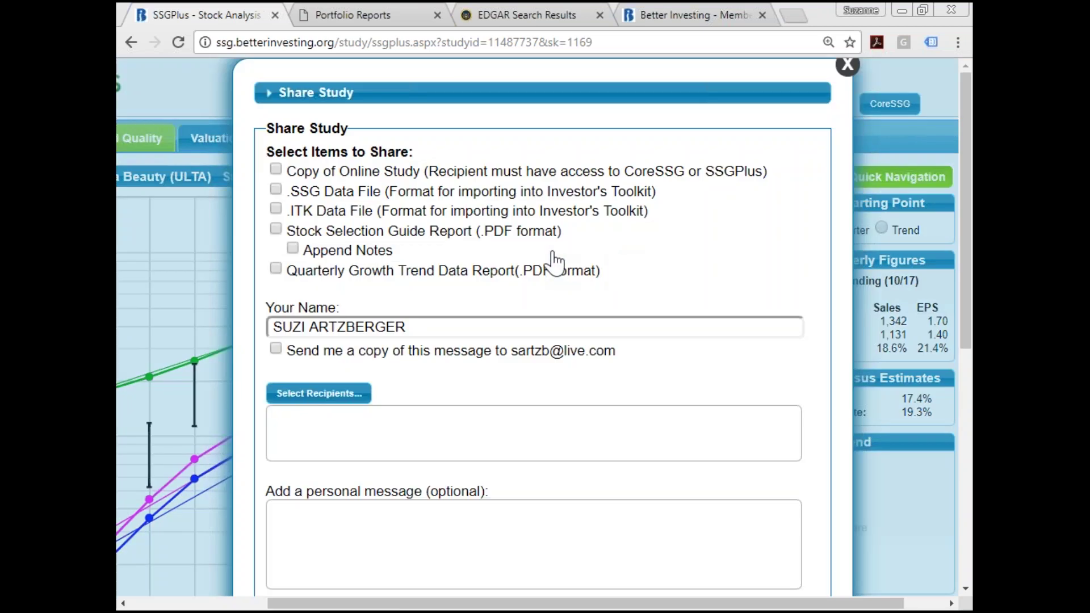
Try selecting the online study copy, .ITK and .SSG data files as items to share, and clear all three selections
{"action": "left_click", "coordinate": [276, 169]}
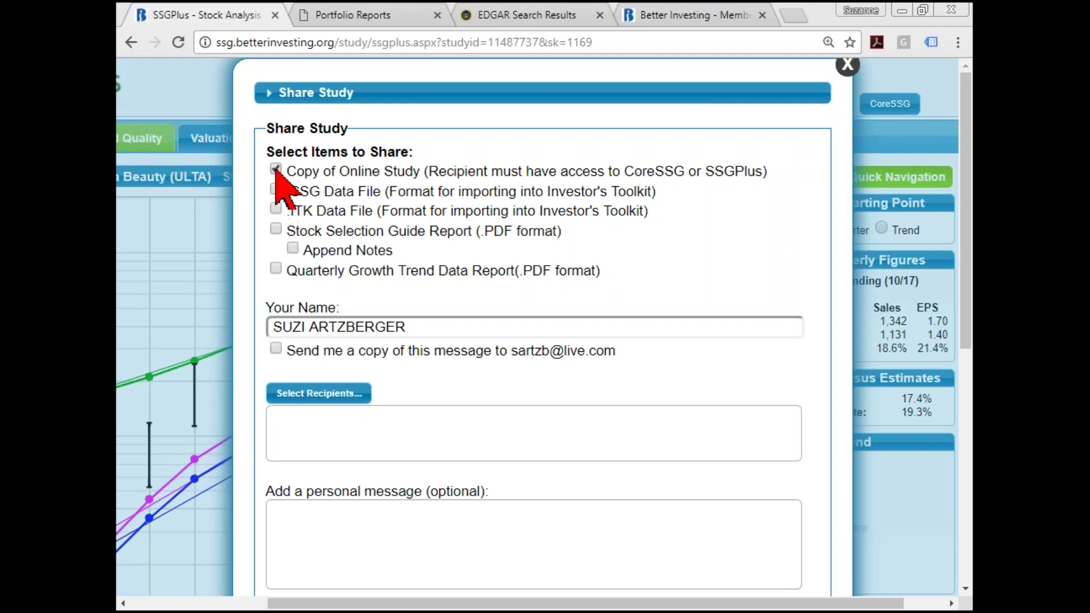
{"action": "left_click", "coordinate": [276, 210]}
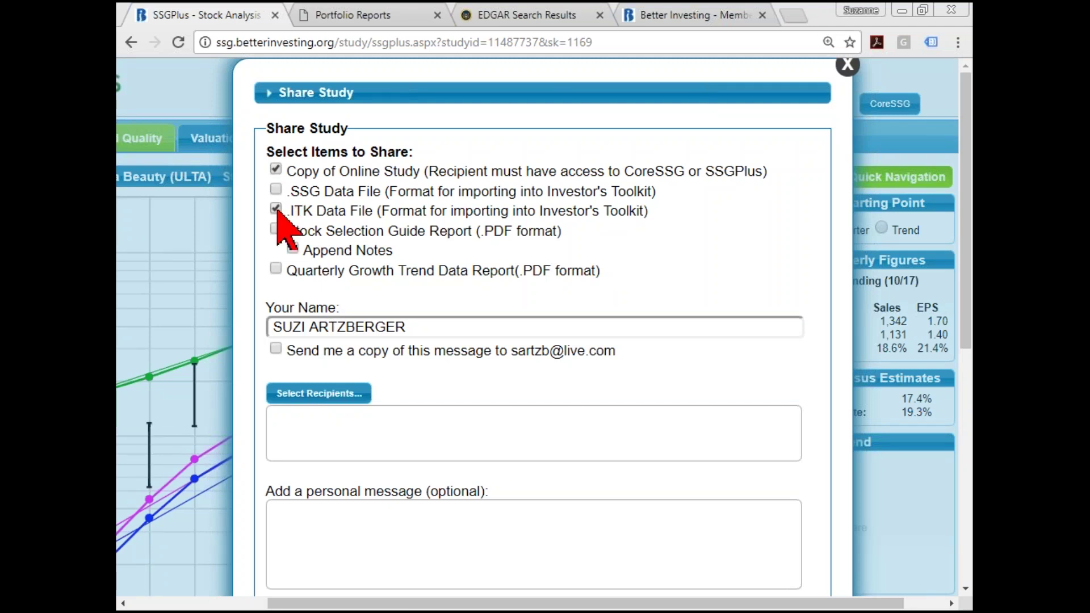
{"action": "left_click", "coordinate": [276, 189]}
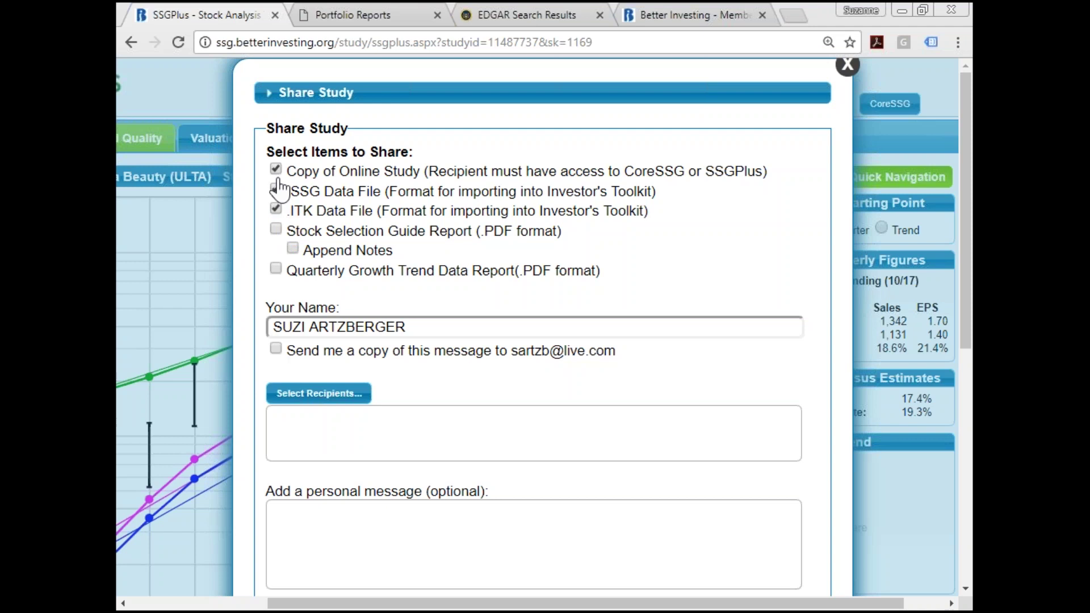
{"action": "left_click", "coordinate": [277, 169]}
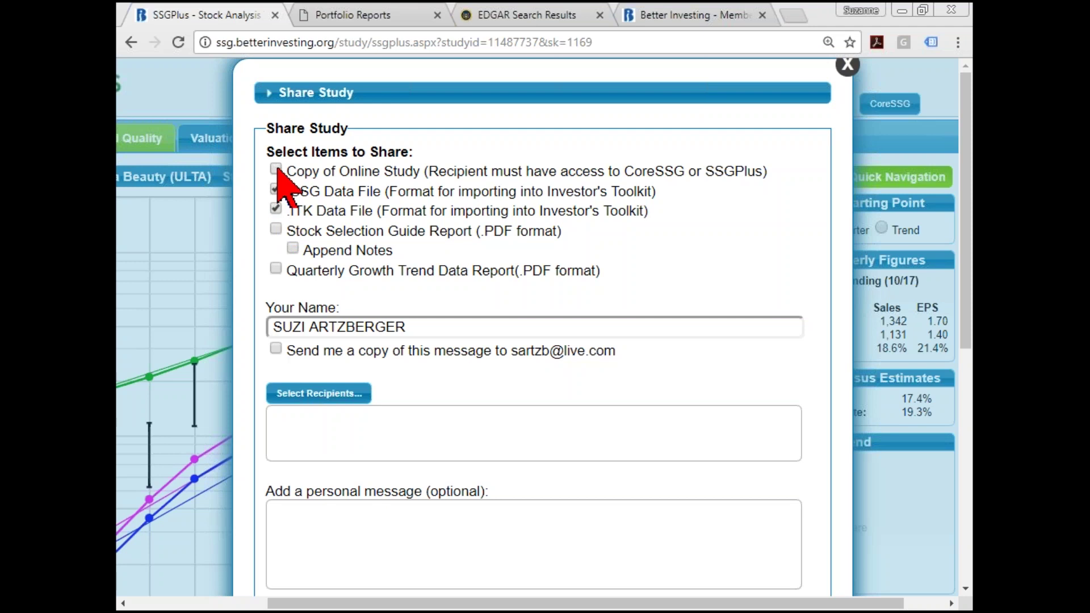
{"action": "left_click", "coordinate": [276, 209]}
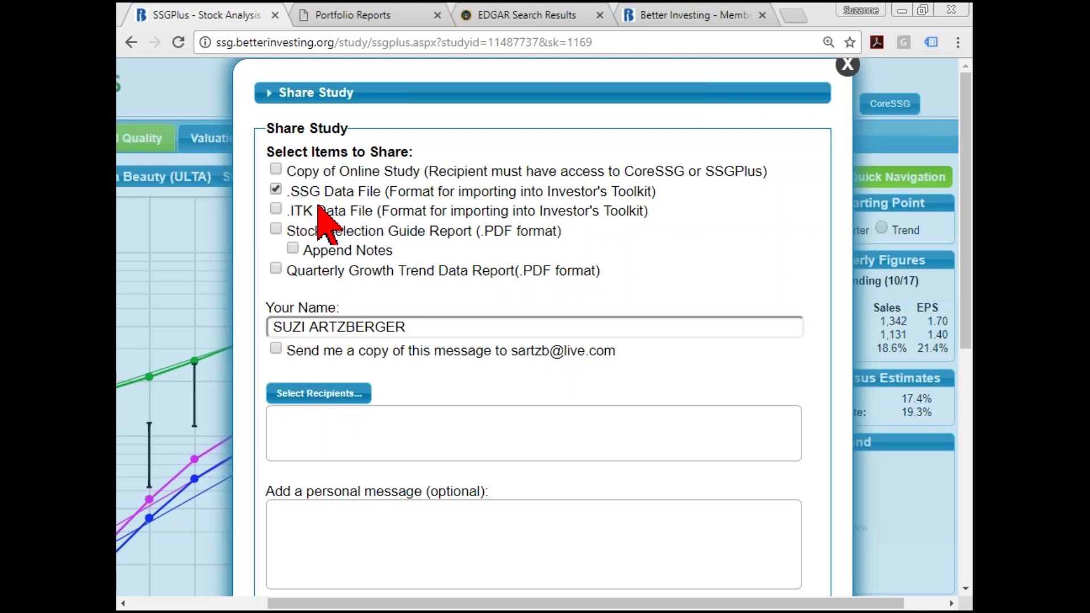
{"action": "left_click", "coordinate": [277, 190]}
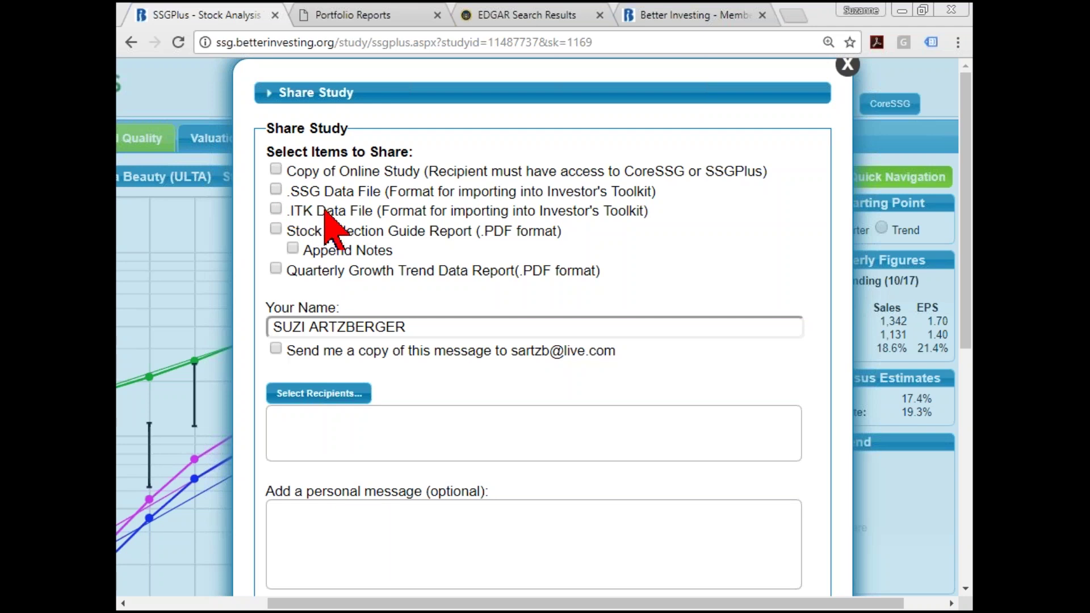
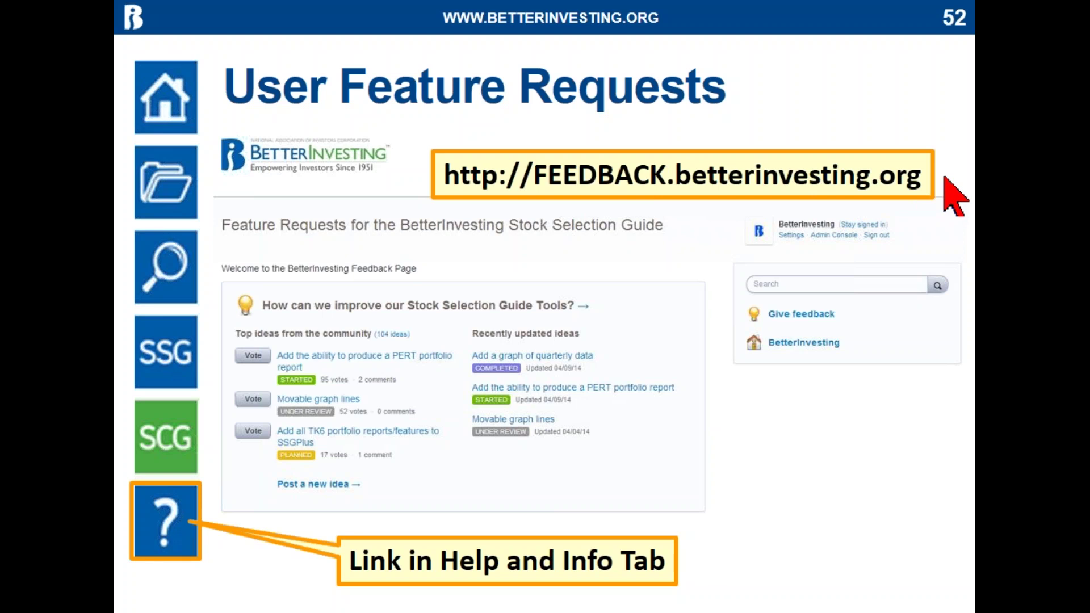
{"action": "key", "text": "Right"}
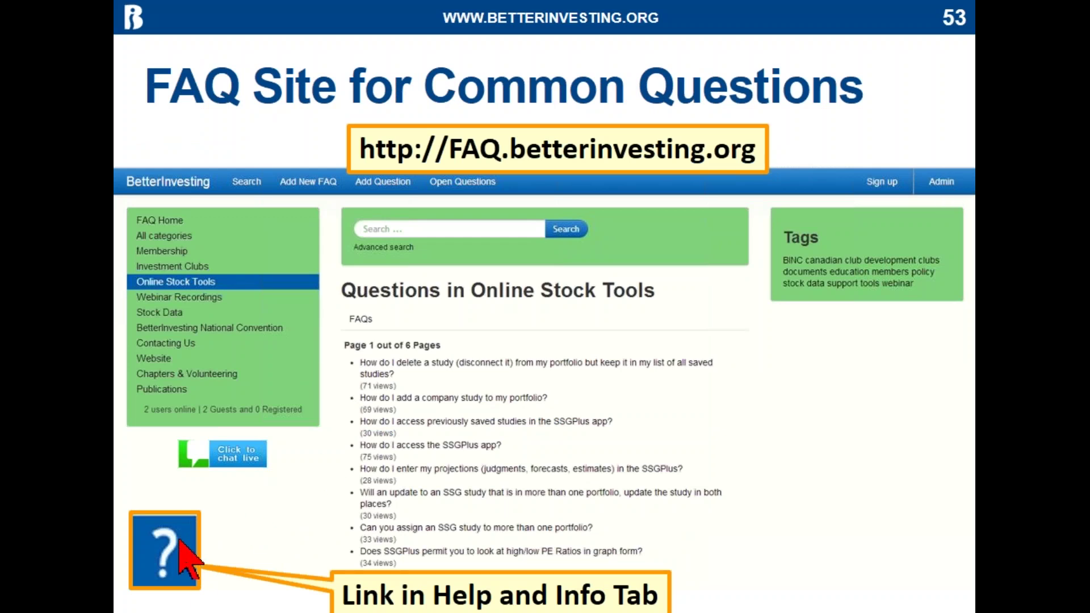
{"action": "key", "text": "Right"}
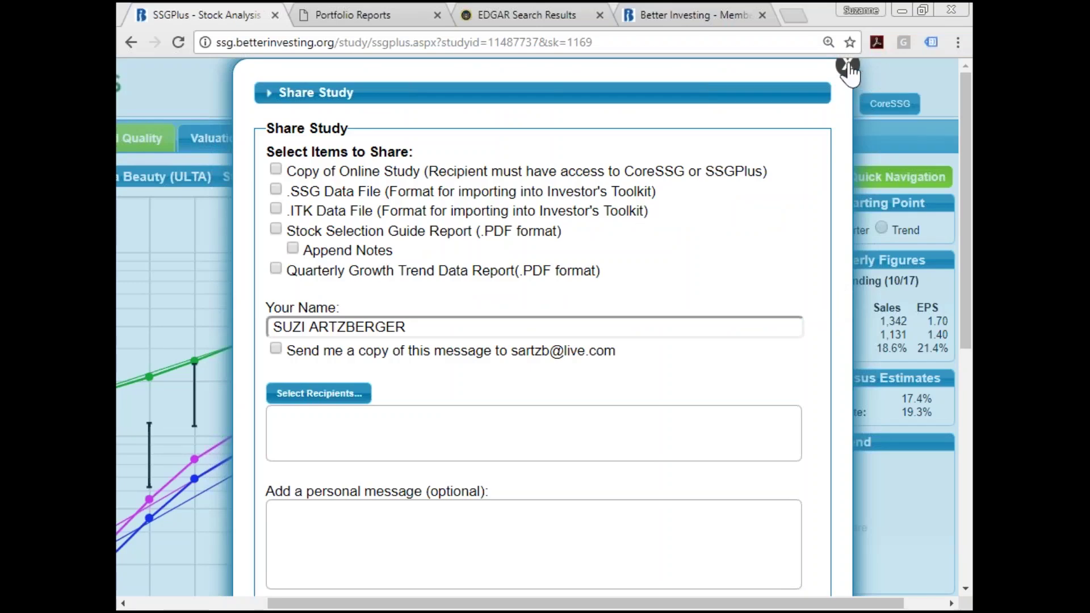
Close the Share Study form without sharing and reset the page zoom to 100%
{"action": "left_click", "coordinate": [847, 66]}
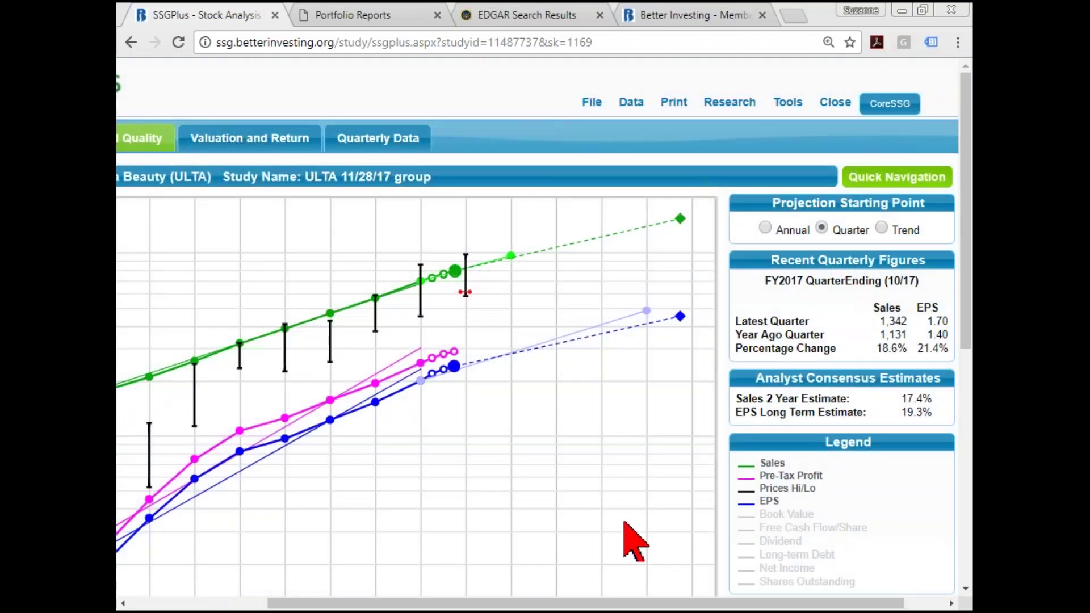
{"action": "key", "text": "ctrl+0"}
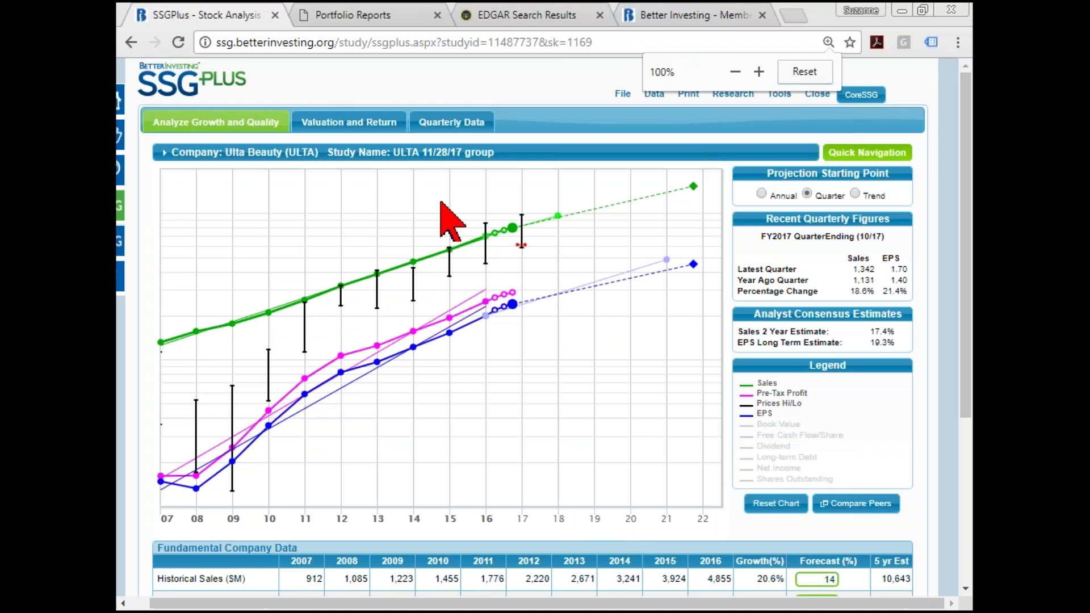
{"action": "left_click_drag", "start_coordinate": [376, 607], "coordinate": [284, 607]}
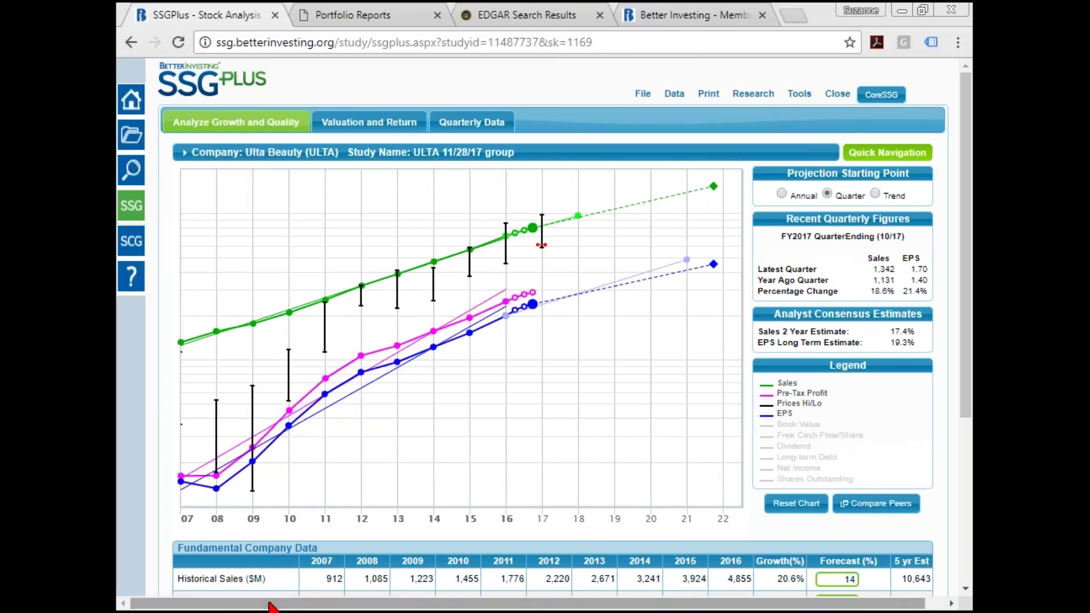
Open the company search and set the sector to Consumer Cyclical and the size to Large
{"action": "left_click", "coordinate": [137, 181]}
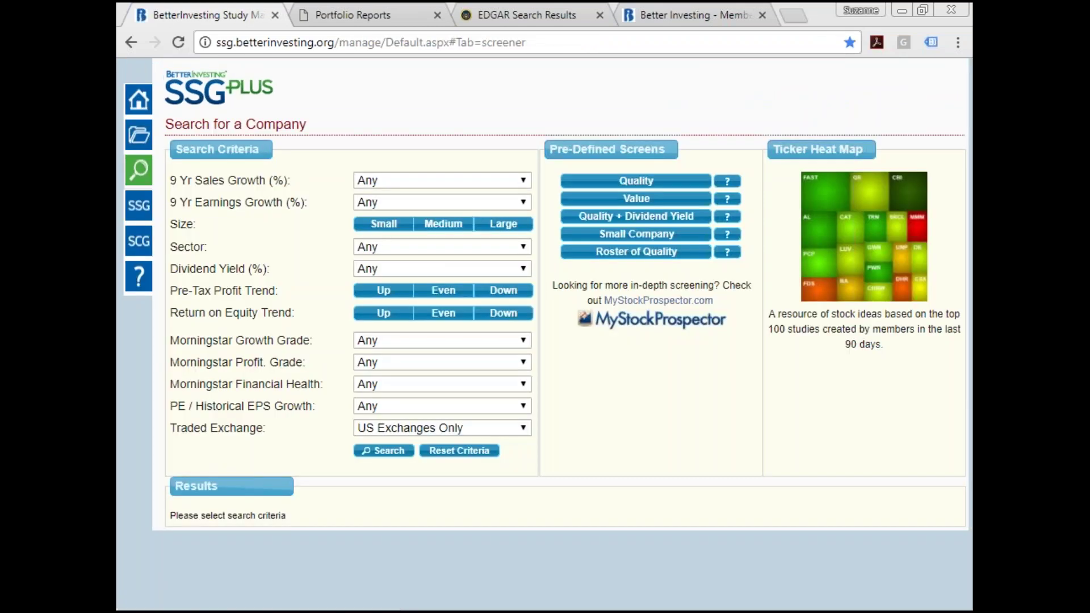
{"action": "left_click", "coordinate": [421, 246]}
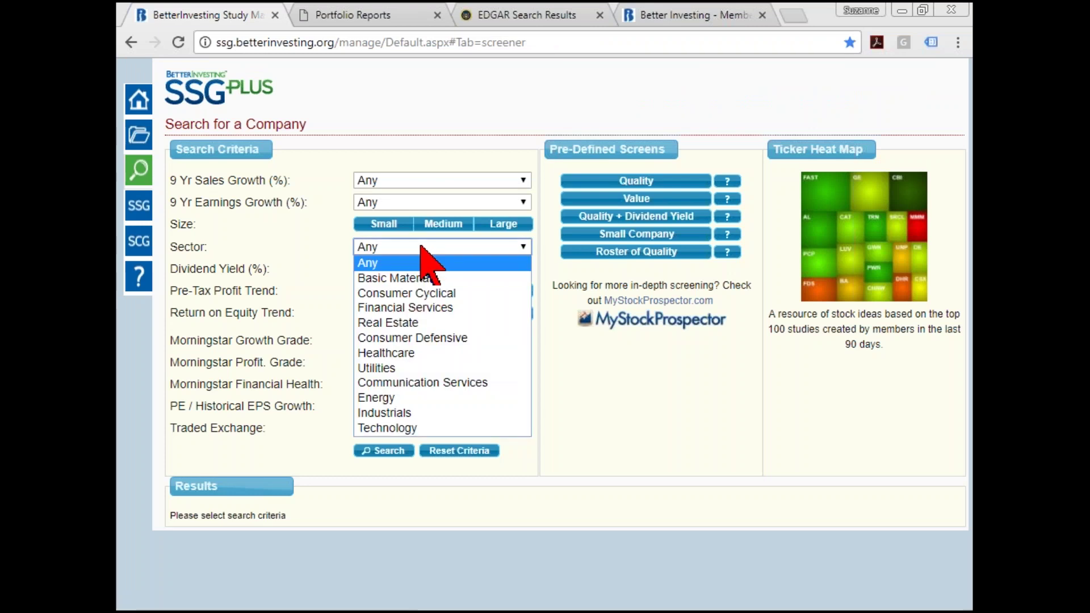
{"action": "left_click", "coordinate": [442, 293]}
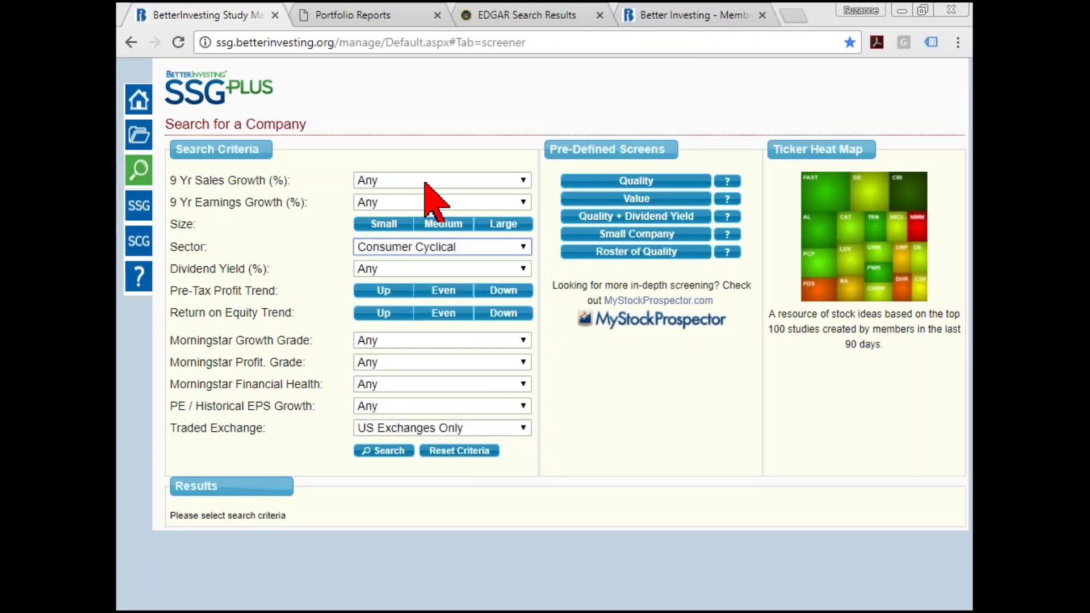
{"action": "left_click", "coordinate": [501, 226]}
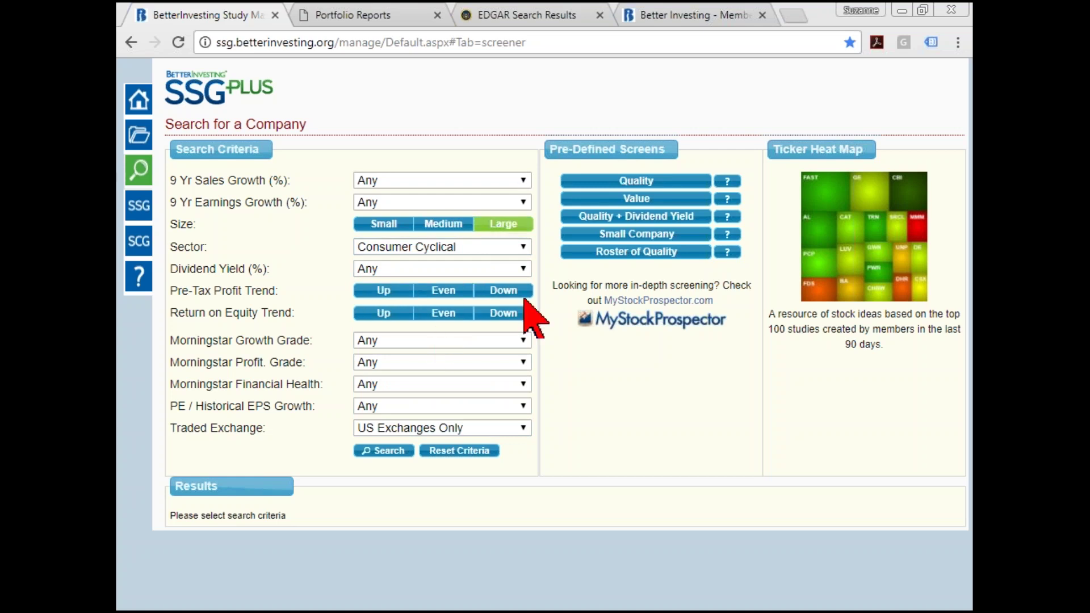
Set the pre-tax profit and return on equity trends to Up, Morningstar Financial Health to >= C, and run the search
{"action": "left_click", "coordinate": [379, 294]}
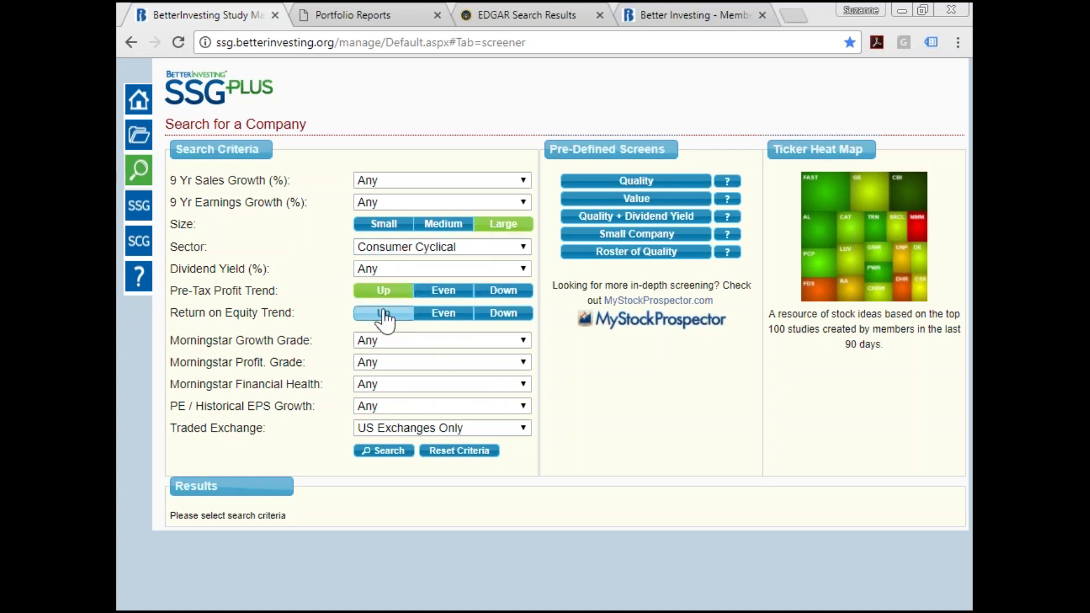
{"action": "left_click", "coordinate": [383, 317]}
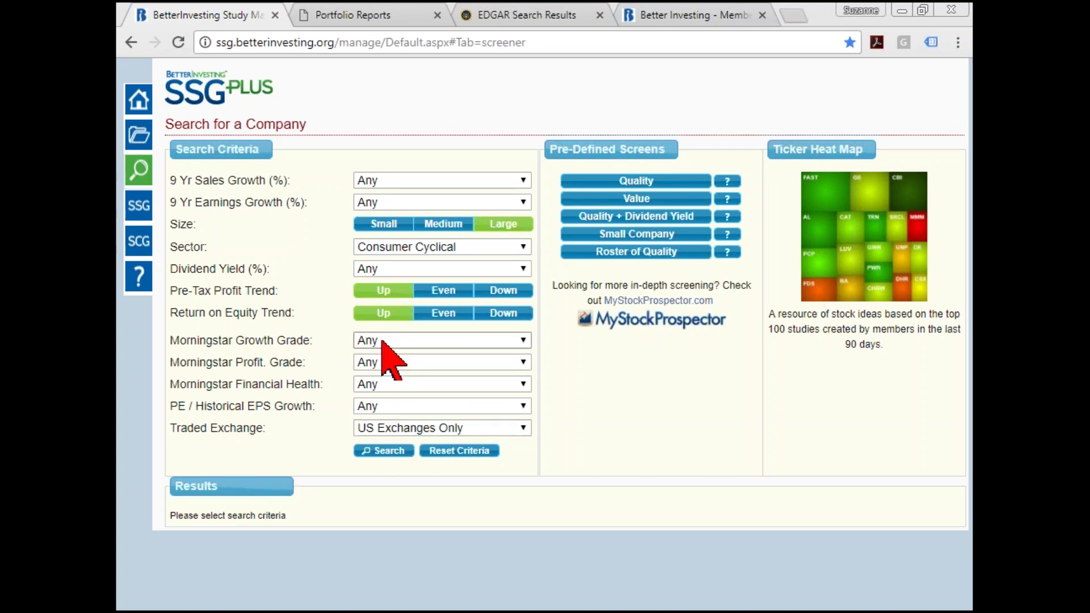
{"action": "left_click", "coordinate": [394, 381]}
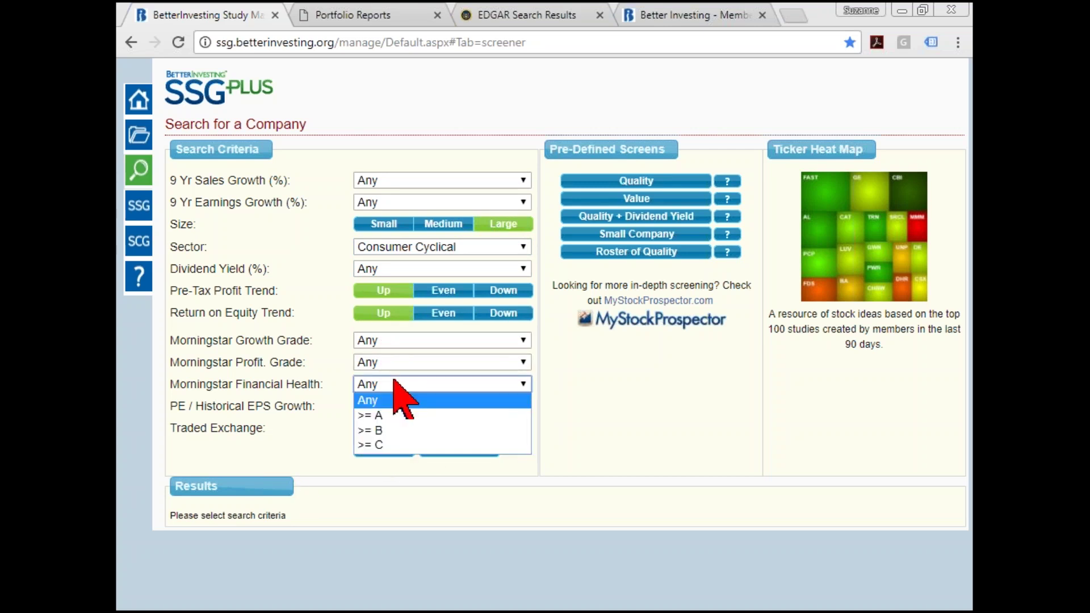
{"action": "left_click", "coordinate": [404, 448]}
{"action": "left_click", "coordinate": [394, 453]}
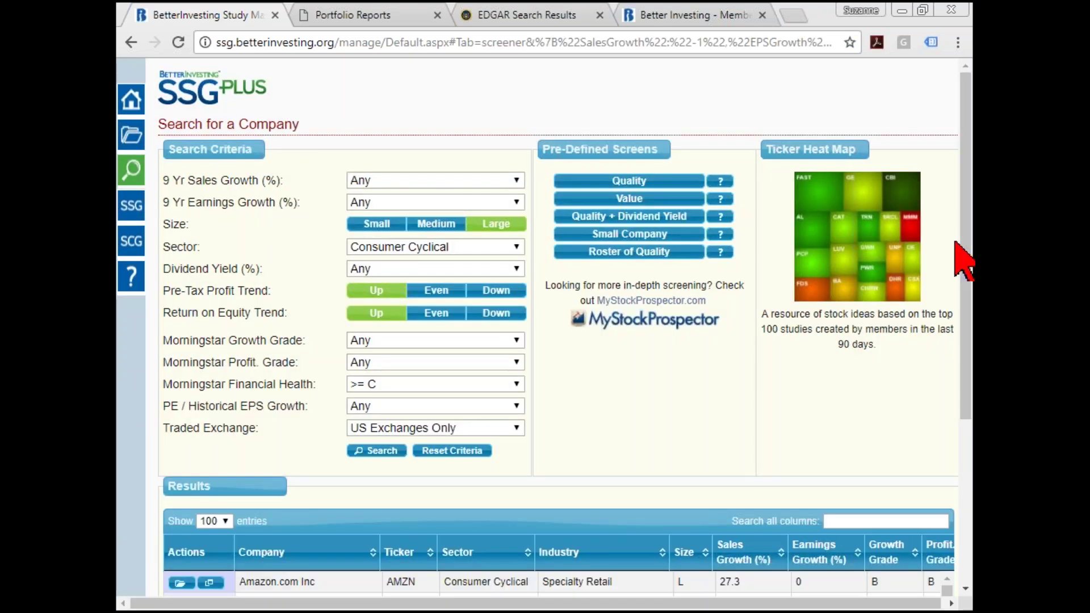
Look through the company search results and open the data preview chart for Amazon.com Inc (AMZN)
{"action": "scroll", "coordinate": [545, 328], "scroll_direction": "down", "scroll_amount": 4}
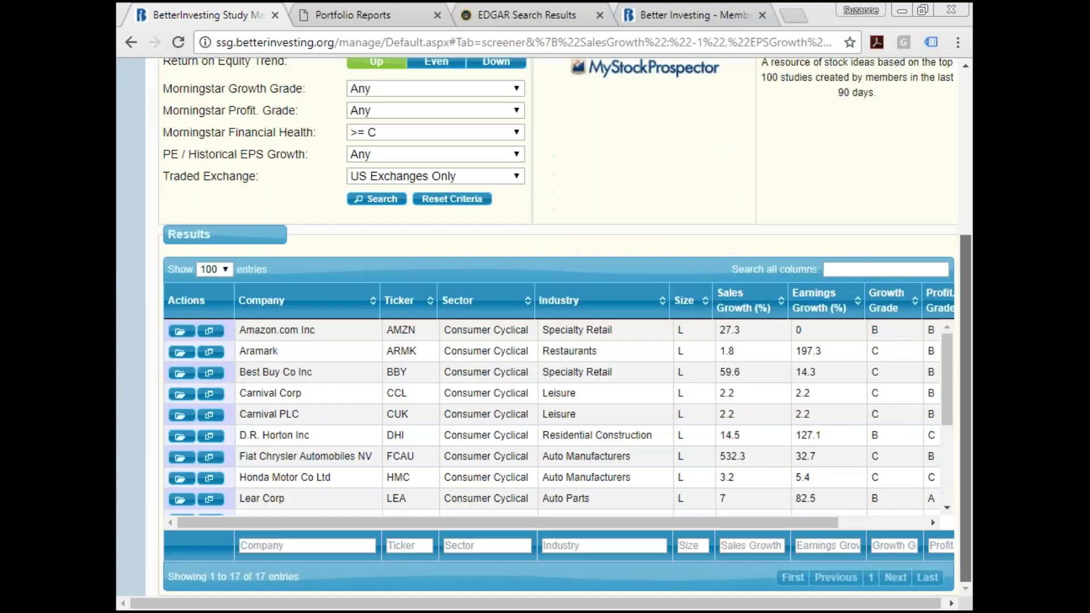
{"action": "scroll", "coordinate": [544, 327], "scroll_direction": "up", "scroll_amount": 2}
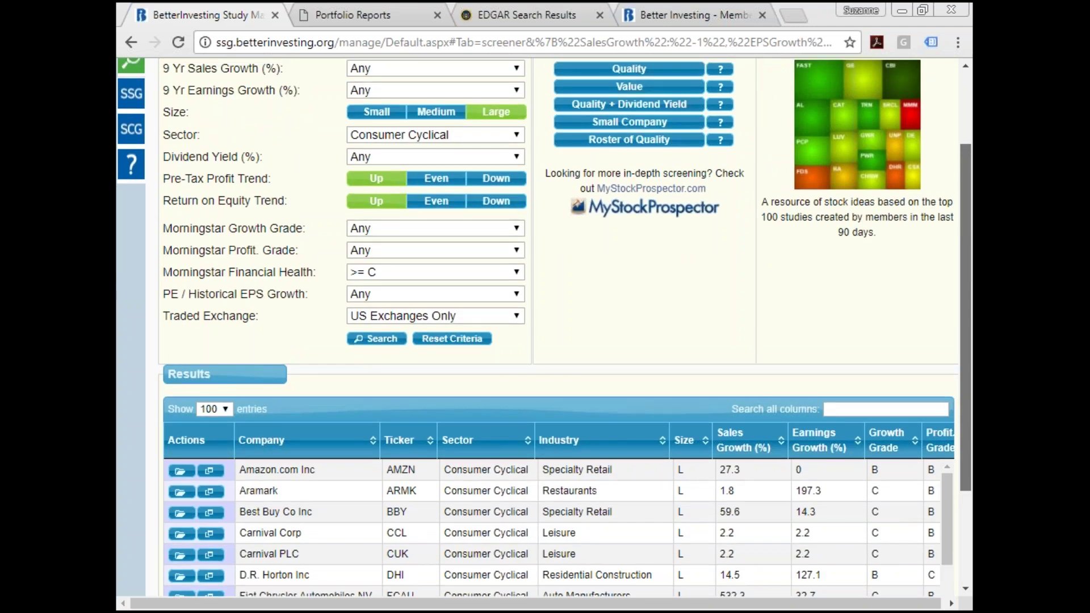
{"action": "scroll", "coordinate": [544, 329], "scroll_direction": "down", "scroll_amount": 1}
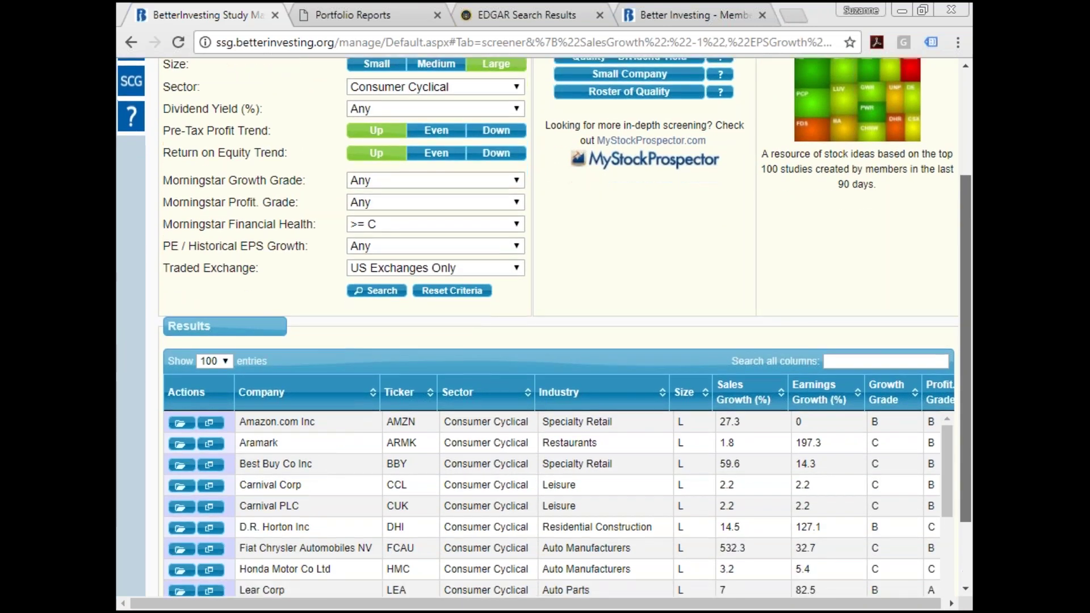
{"action": "scroll", "coordinate": [544, 328], "scroll_direction": "down", "scroll_amount": 1}
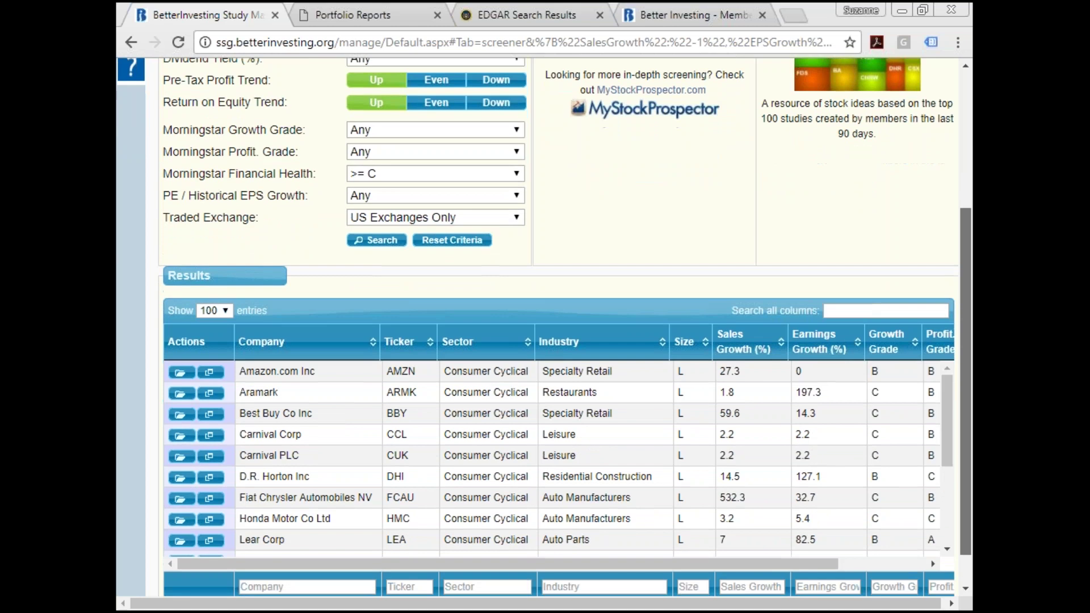
{"action": "scroll", "coordinate": [436, 209], "scroll_direction": "down", "scroll_amount": 1}
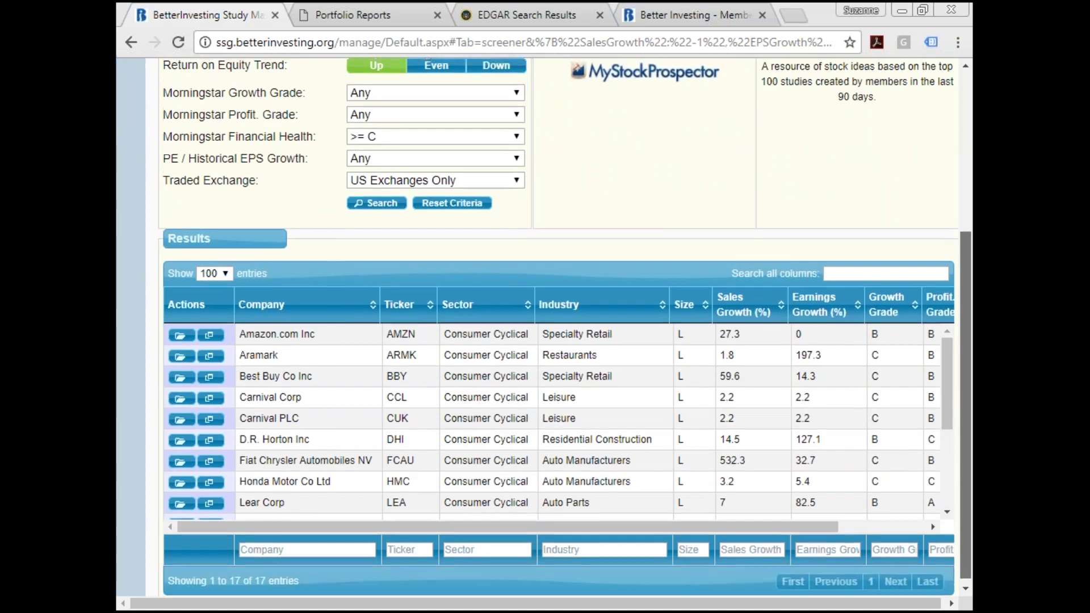
{"action": "left_click", "coordinate": [210, 332]}
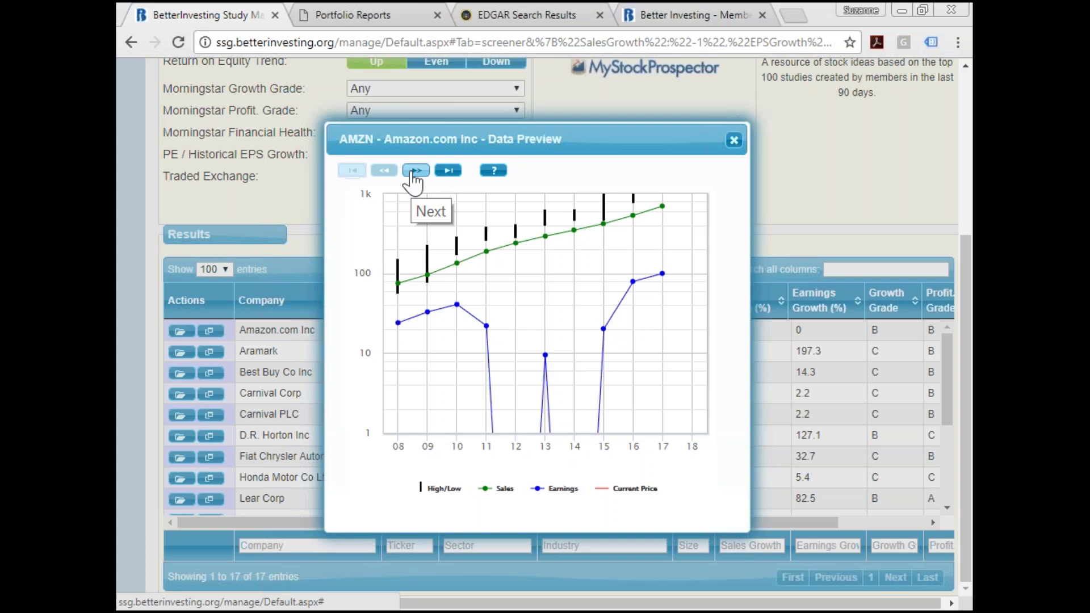
Page through the data preview charts of the companies after Amazon.com, from Aramark past Carnival Corp, and close the preview
{"action": "left_click", "coordinate": [415, 171]}
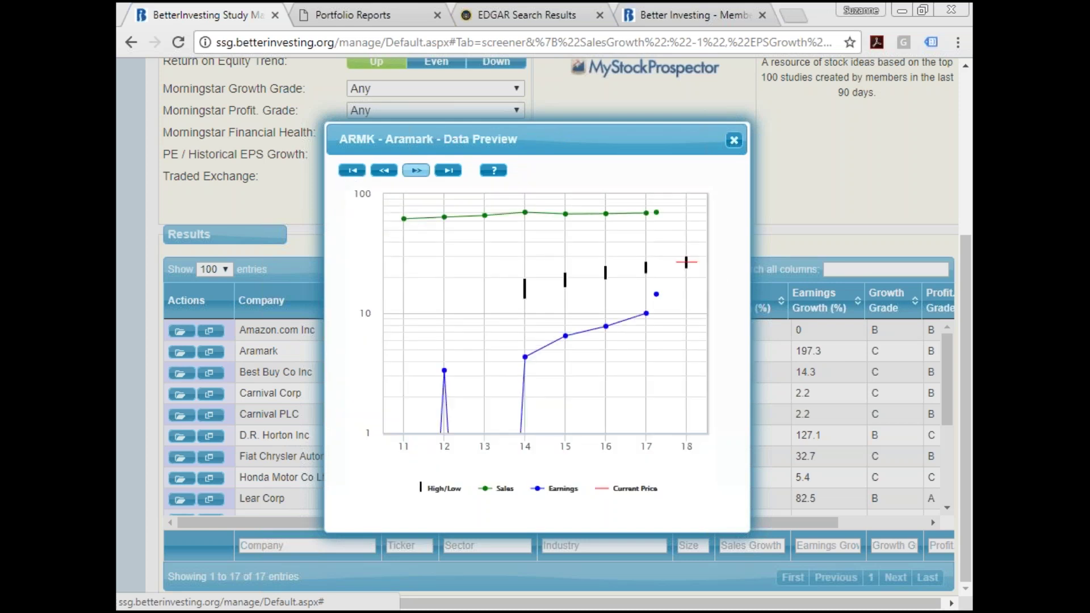
{"action": "left_click", "coordinate": [415, 171]}
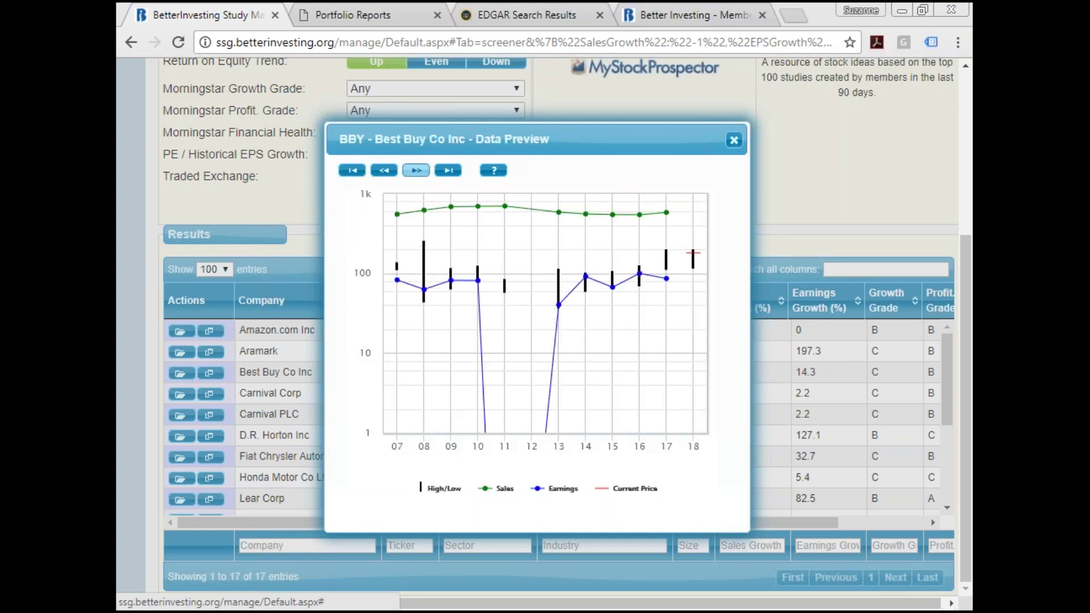
{"action": "left_click", "coordinate": [416, 170]}
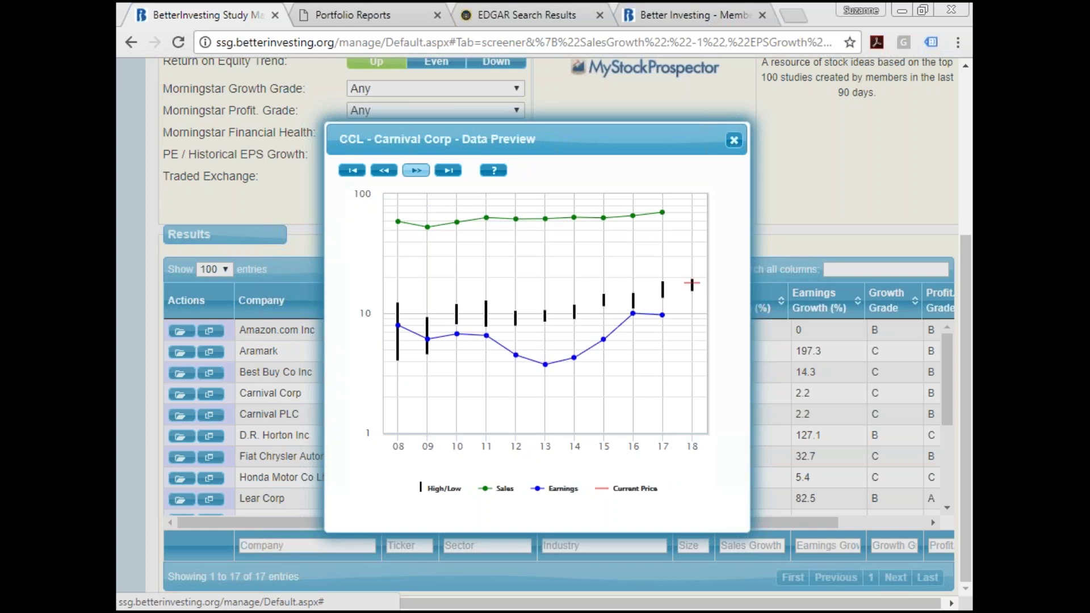
{"action": "left_click", "coordinate": [417, 170]}
{"action": "left_click", "coordinate": [416, 170]}
{"action": "left_click", "coordinate": [734, 141]}
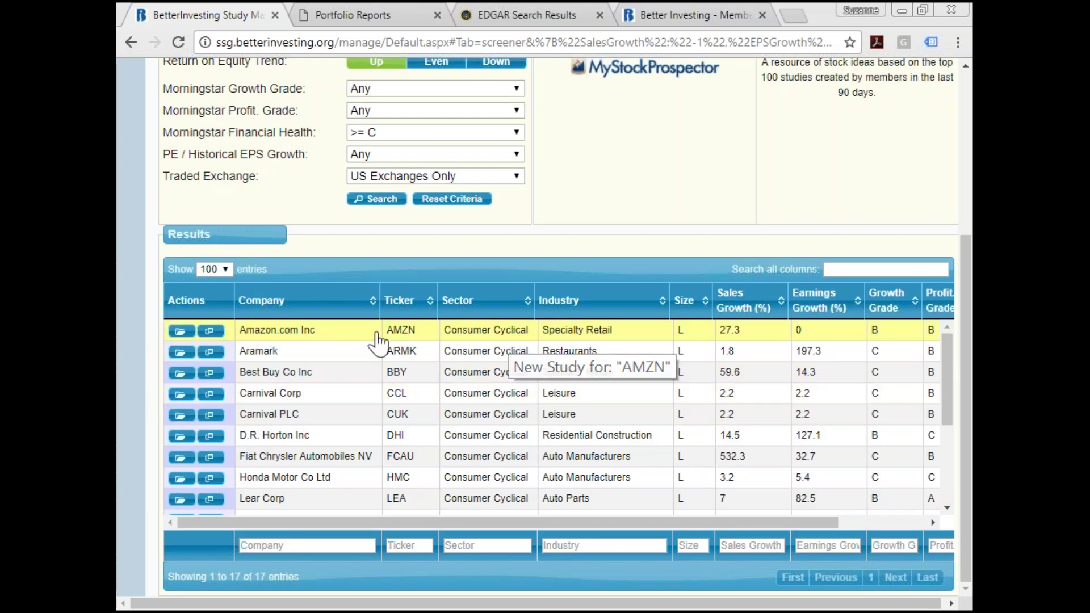
Create a new AMZN study from the results, abandon it unsaved, and start a stock comparison with Amazon.com (AMZN)
{"action": "left_click", "coordinate": [338, 333]}
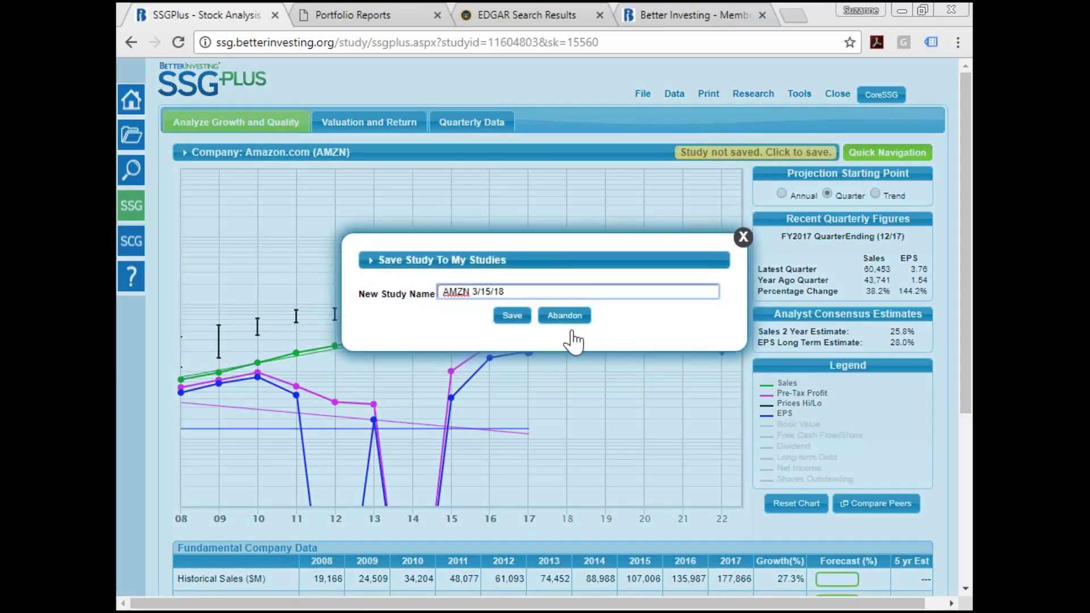
{"action": "left_click", "coordinate": [572, 319]}
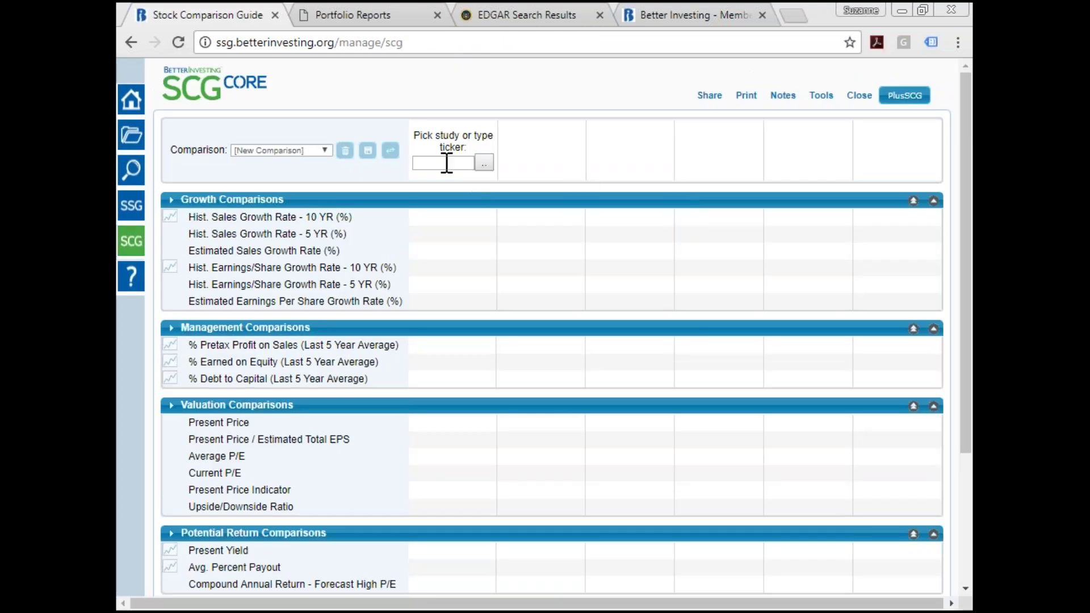
{"action": "left_click", "coordinate": [447, 163]}
{"action": "type", "text": "am"}
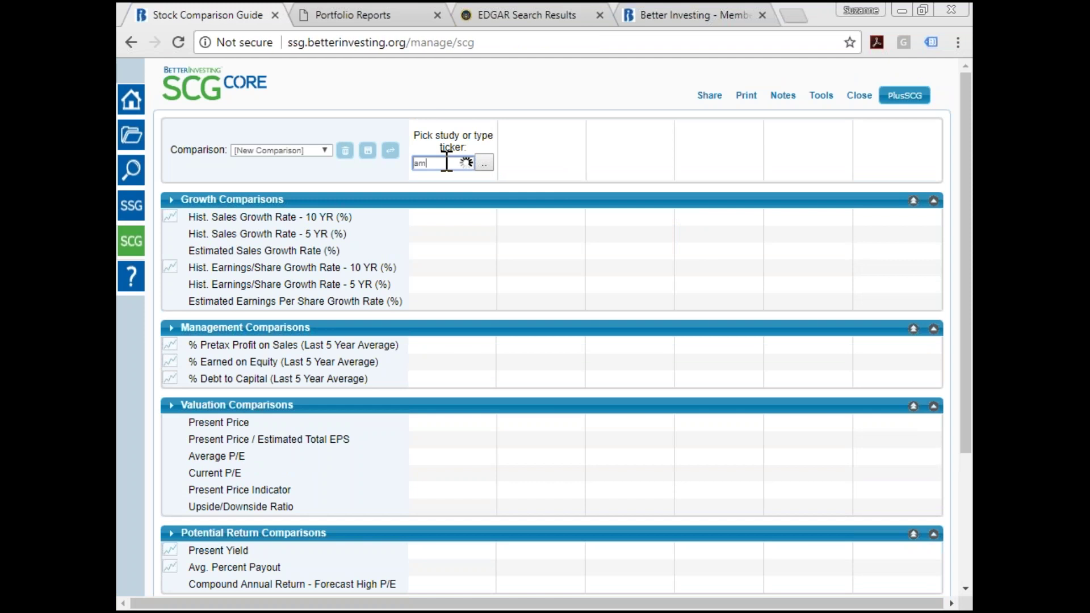
{"action": "type", "text": "zn"}
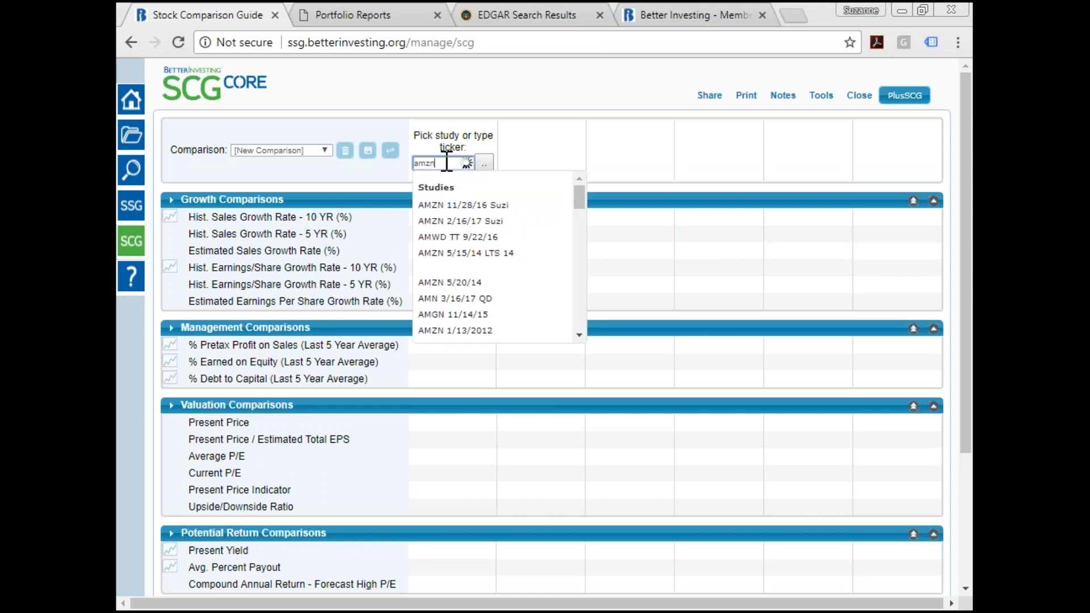
{"action": "left_click", "coordinate": [489, 325]}
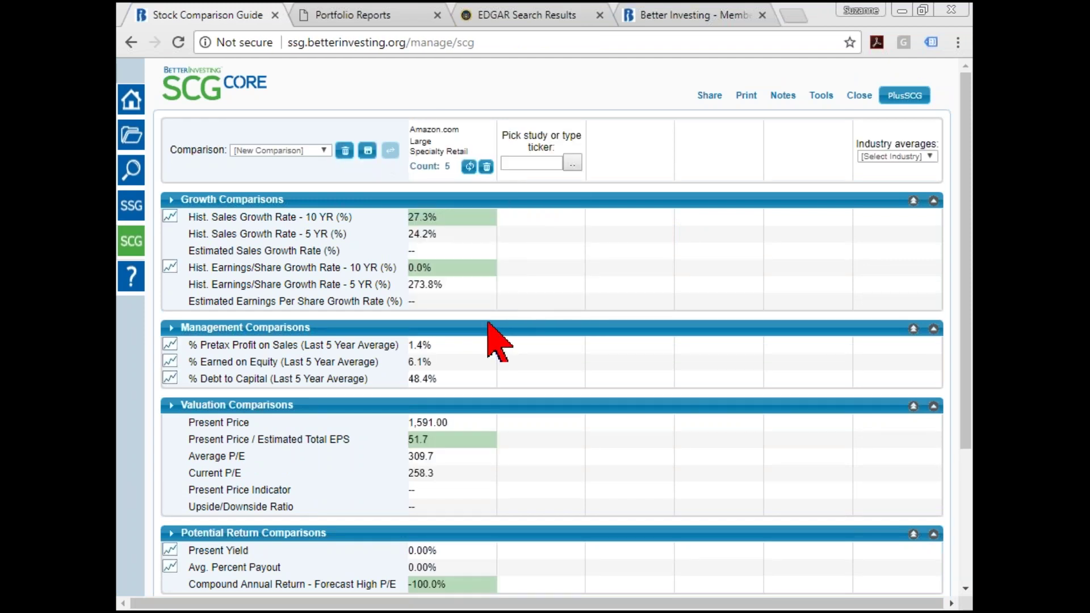
Add Alphabet (GOOGL) and Microsoft (MSFT) to the new comparison as the second and third companies
{"action": "left_click", "coordinate": [548, 165]}
{"action": "type", "text": "googl"}
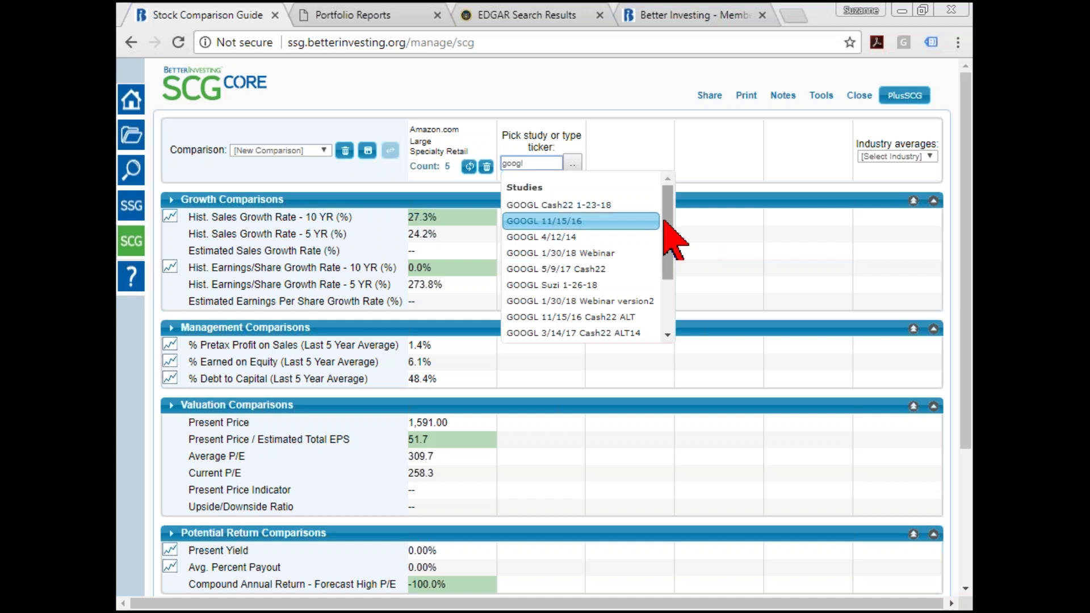
{"action": "left_click_drag", "start_coordinate": [671, 237], "coordinate": [684, 316]}
{"action": "left_click", "coordinate": [543, 333]}
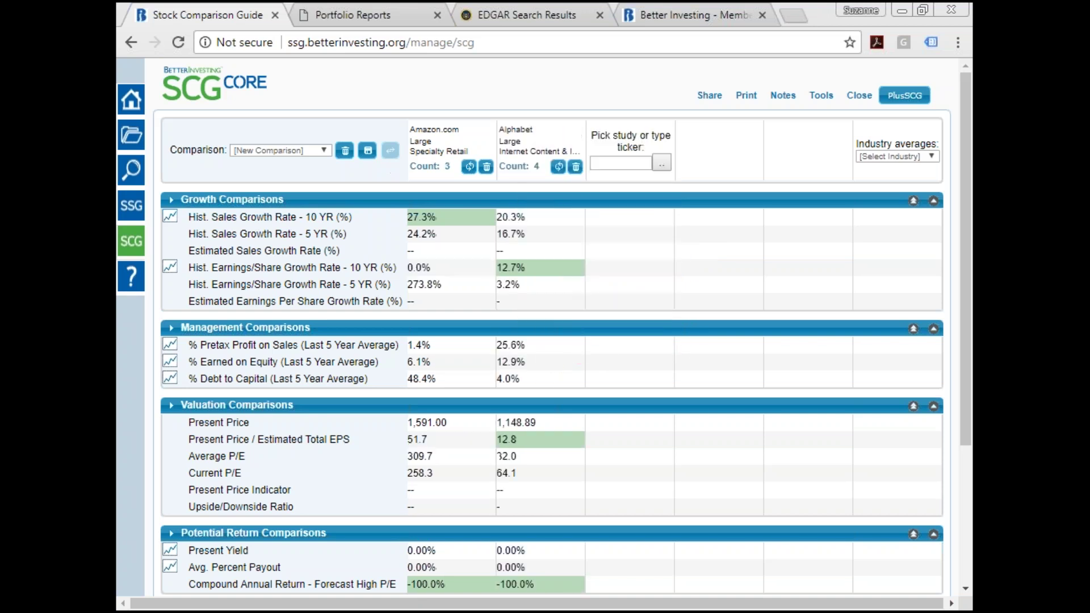
{"action": "type", "text": "msft"}
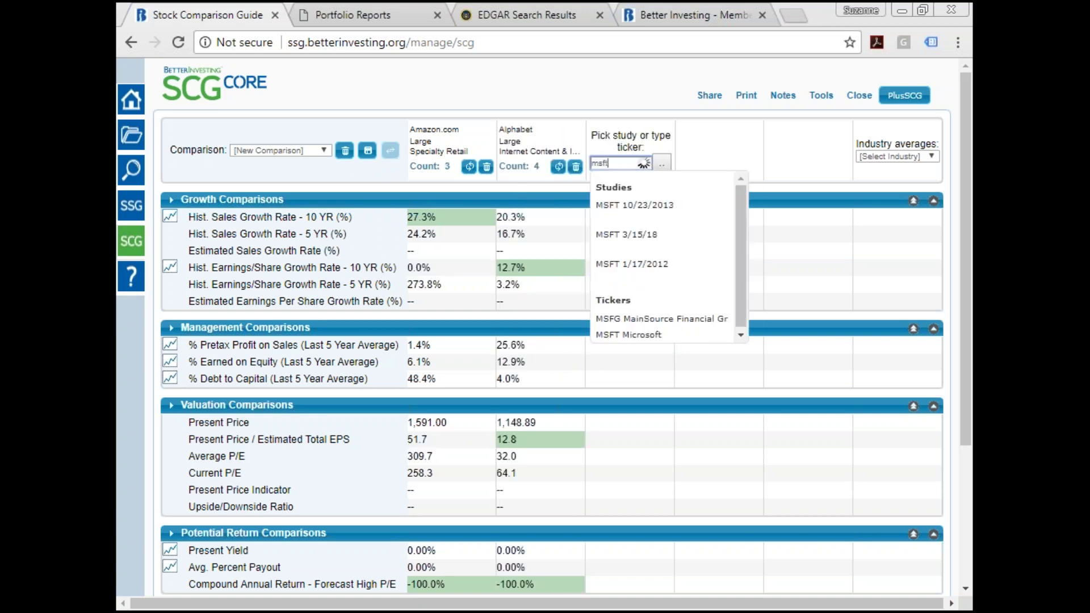
{"action": "left_click", "coordinate": [653, 318]}
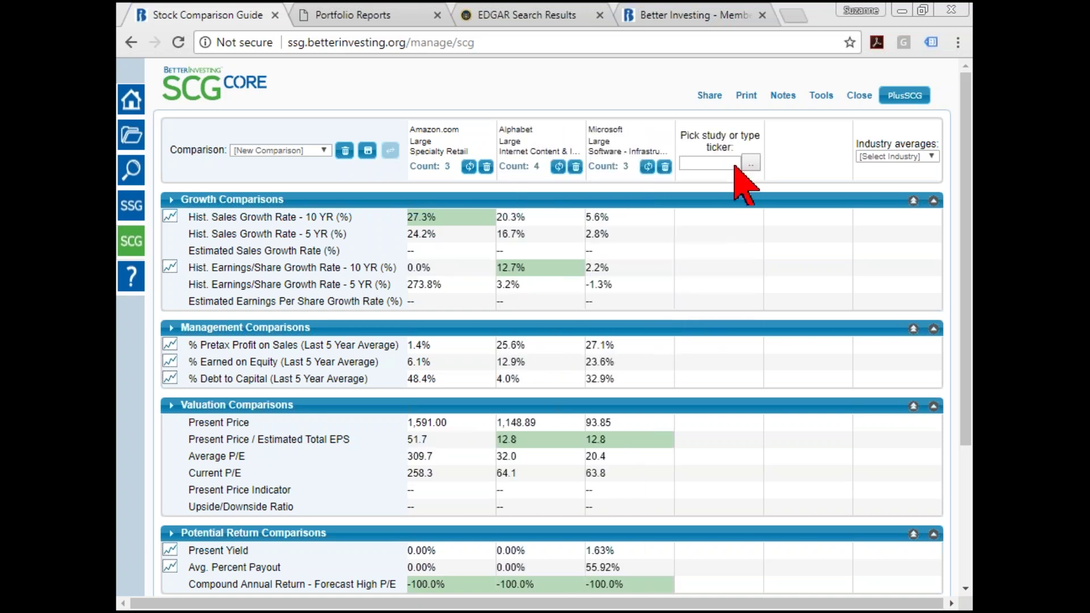
{"action": "type", "text": "rack"}
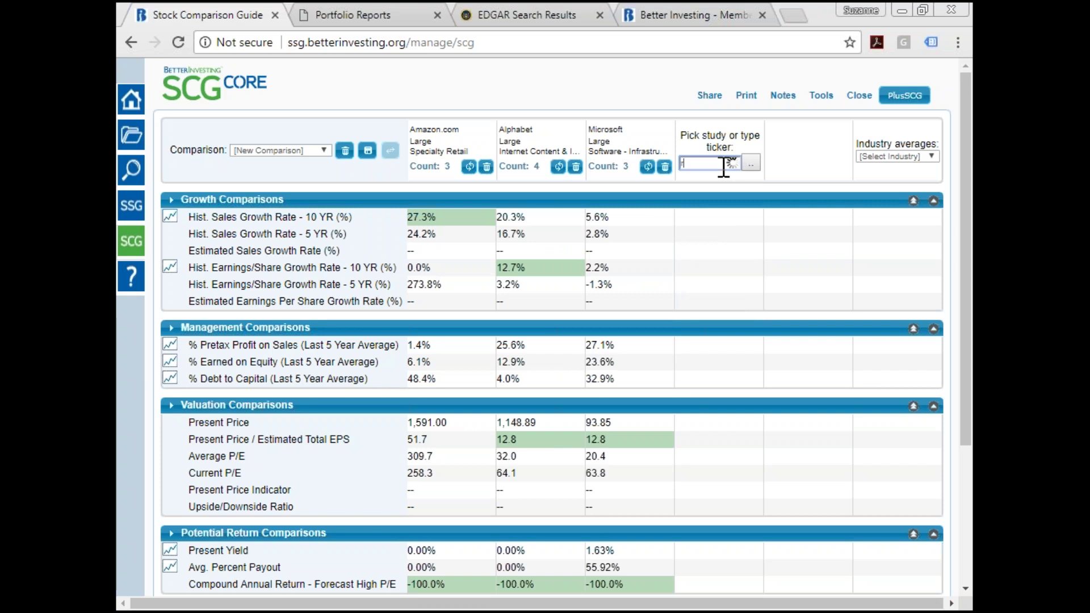
{"action": "key", "text": "BackSpace"}
{"action": "key", "text": "BackSpace"}
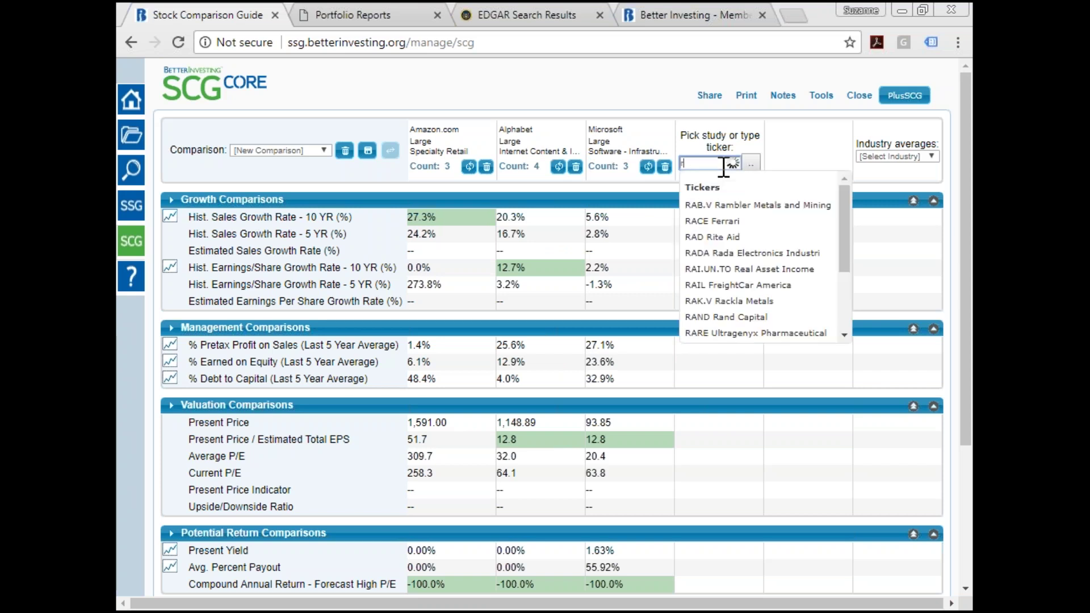
{"action": "type", "text": "ack="}
{"action": "key", "text": "BackSpace"}
{"action": "key", "text": "BackSpace"}
{"action": "key", "text": "BackSpace"}
{"action": "key", "text": "BackSpace"}
{"action": "key", "text": "BackSpace"}
Add Facebook (FB) to the comparison and set the industry averages to Internet Content & Information
{"action": "type", "text": "fb"}
{"action": "left_click", "coordinate": [725, 293]}
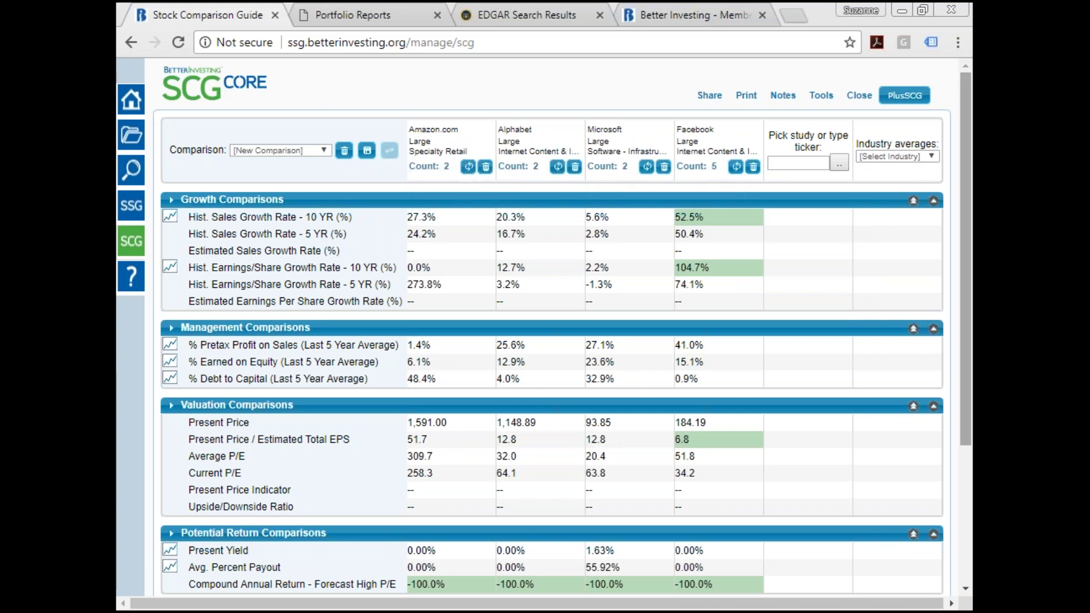
{"action": "scroll", "coordinate": [969, 175], "scroll_direction": "down", "scroll_amount": 3}
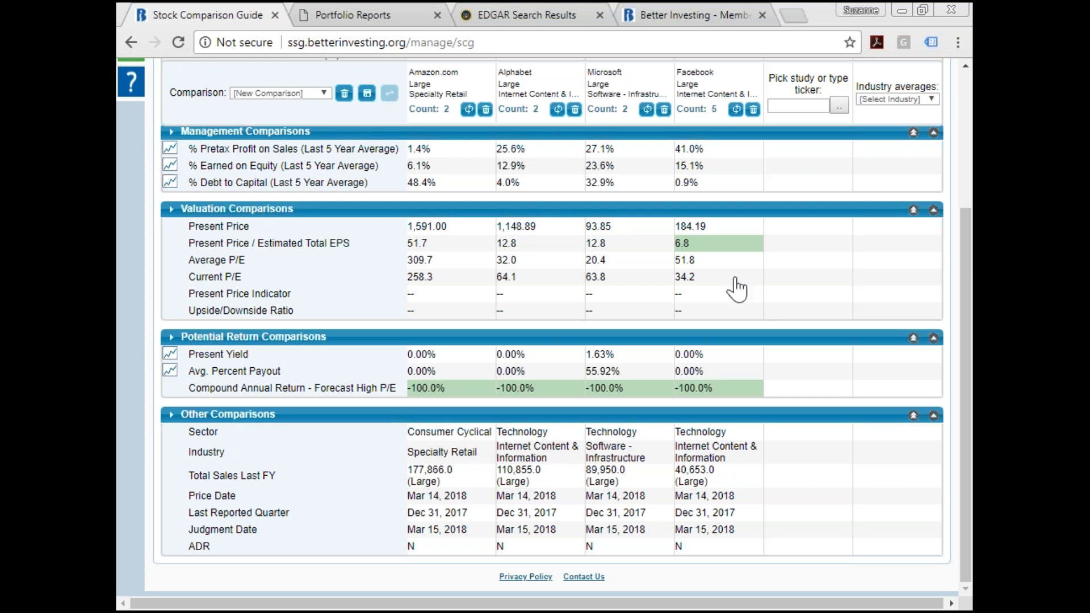
{"action": "left_click_drag", "start_coordinate": [969, 304], "coordinate": [968, 170]}
{"action": "left_click", "coordinate": [909, 156]}
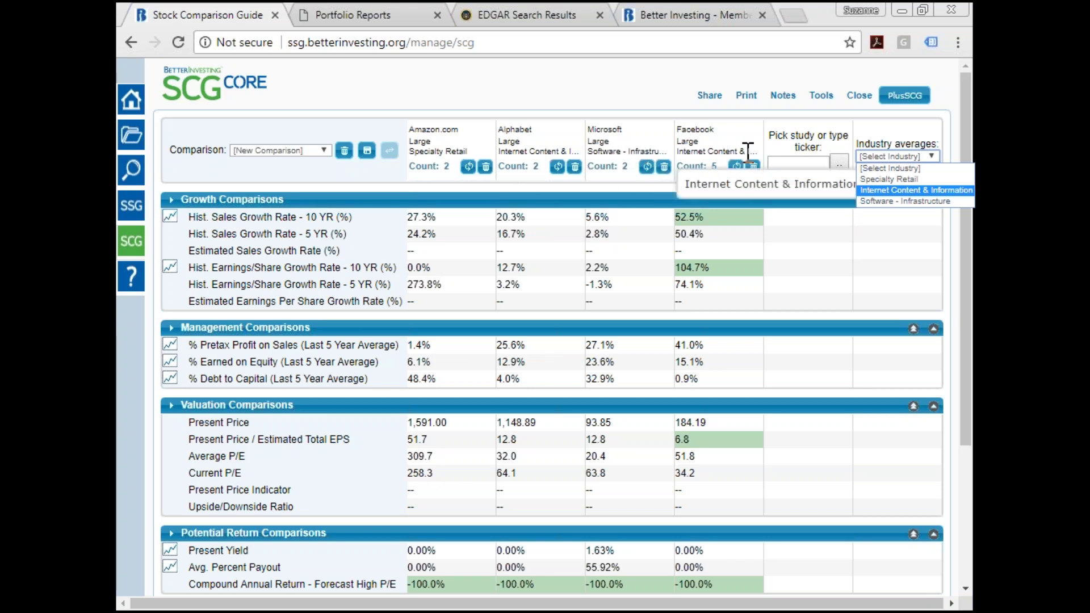
{"action": "left_click", "coordinate": [921, 191]}
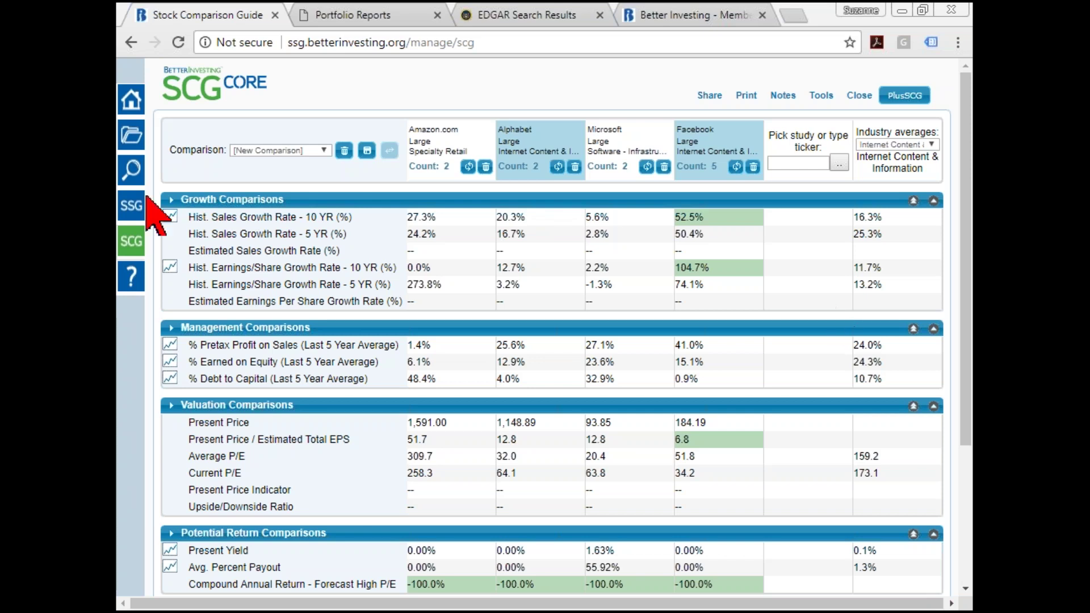
Review the Quality pre-defined screen's criteria in the company search and view the MyStockProspector site before returning
{"action": "left_click", "coordinate": [131, 169]}
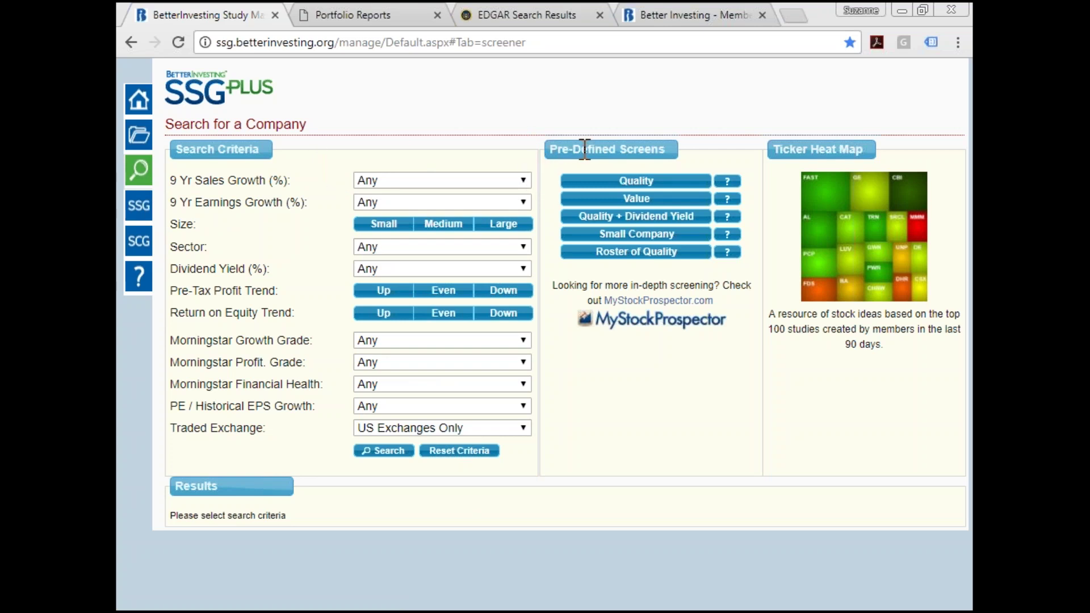
{"action": "left_click", "coordinate": [727, 183]}
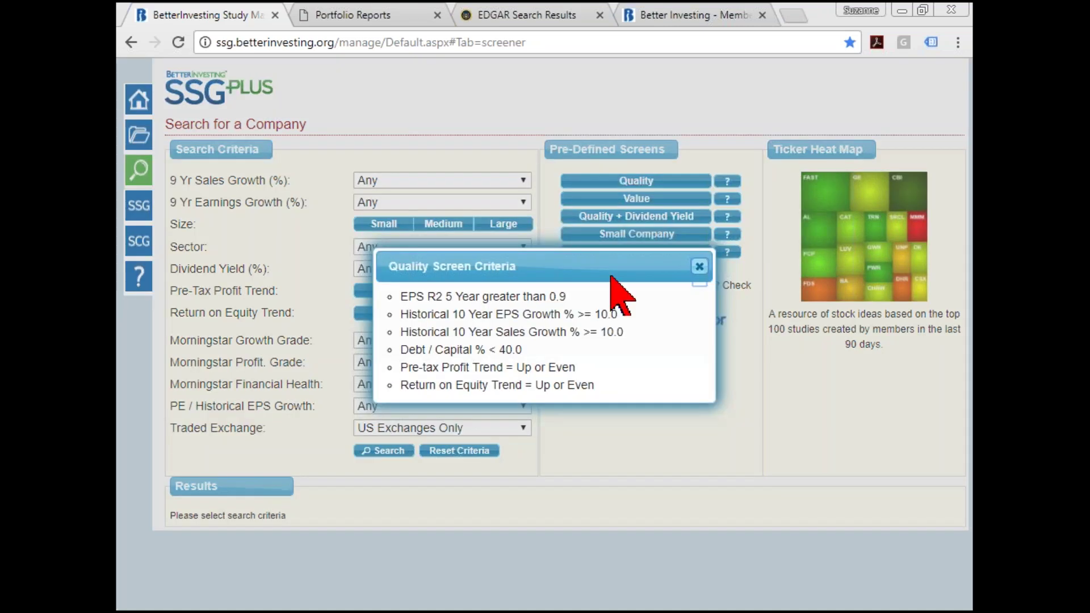
{"action": "left_click", "coordinate": [699, 267]}
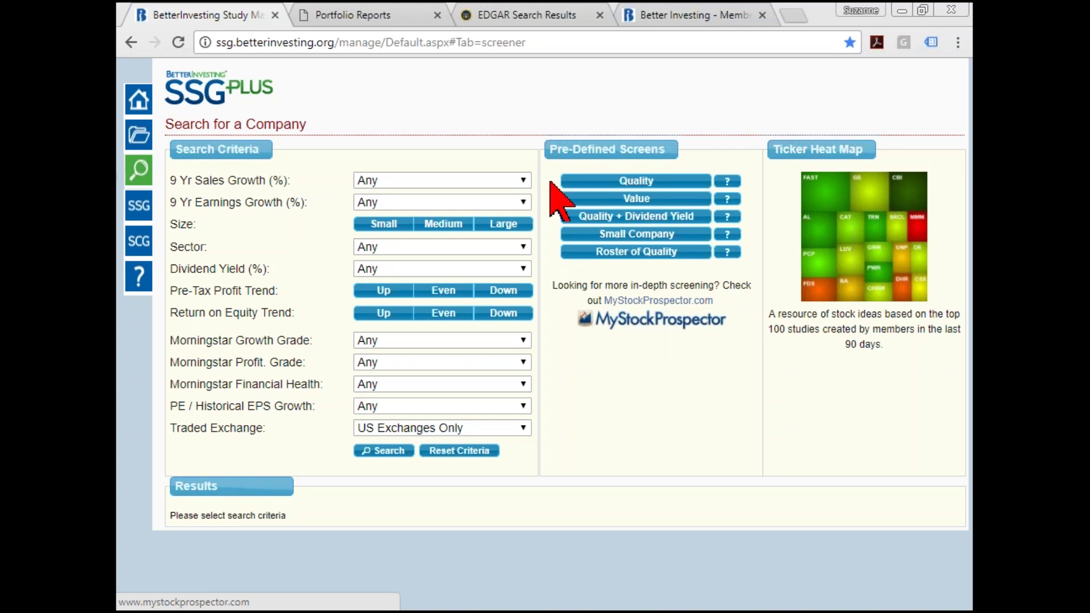
{"action": "left_click", "coordinate": [647, 304]}
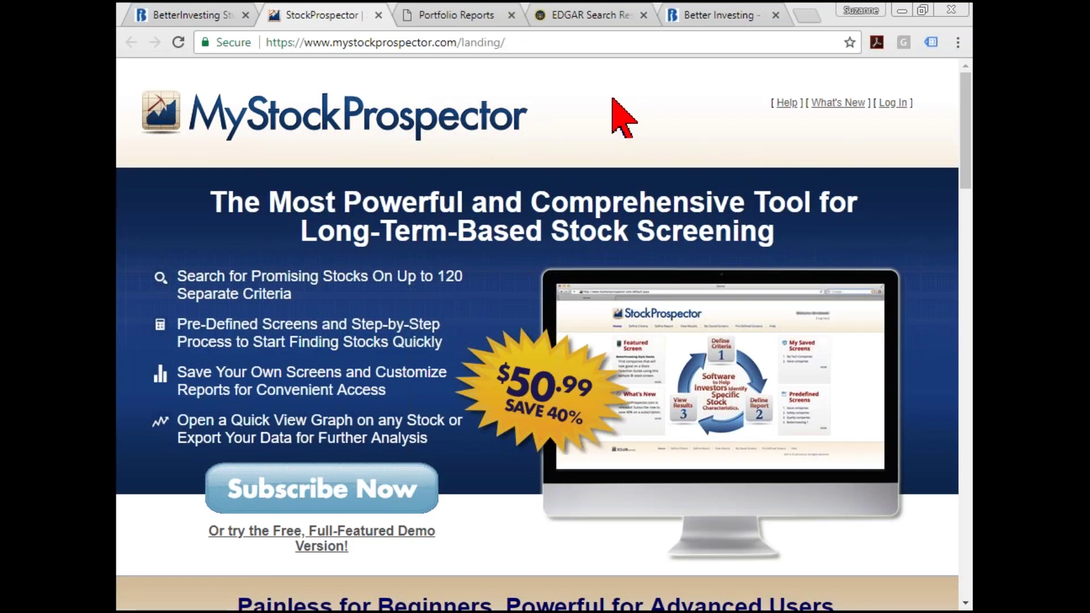
{"action": "left_click", "coordinate": [229, 23]}
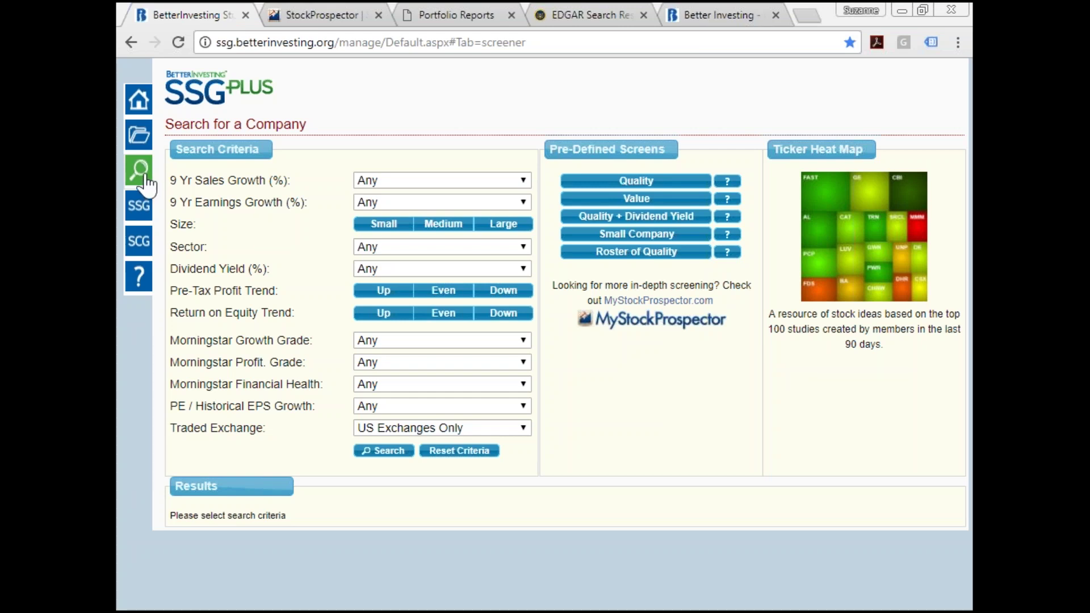
Go to the stock study page and create a new study for Alphabet (GOOGL) through Quick Navigation
{"action": "left_click", "coordinate": [139, 210]}
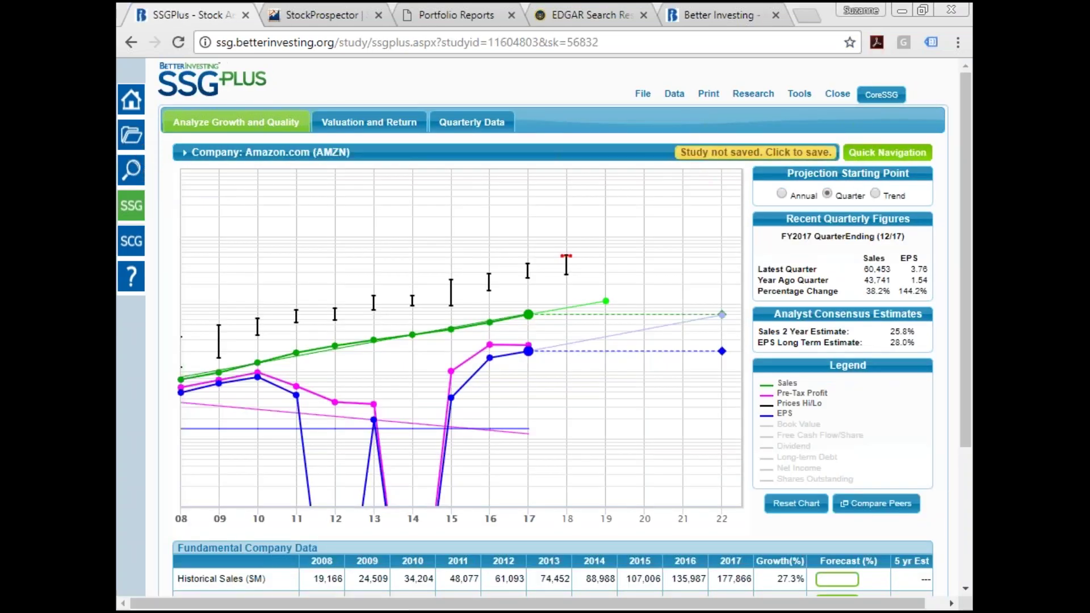
{"action": "left_click", "coordinate": [901, 161]}
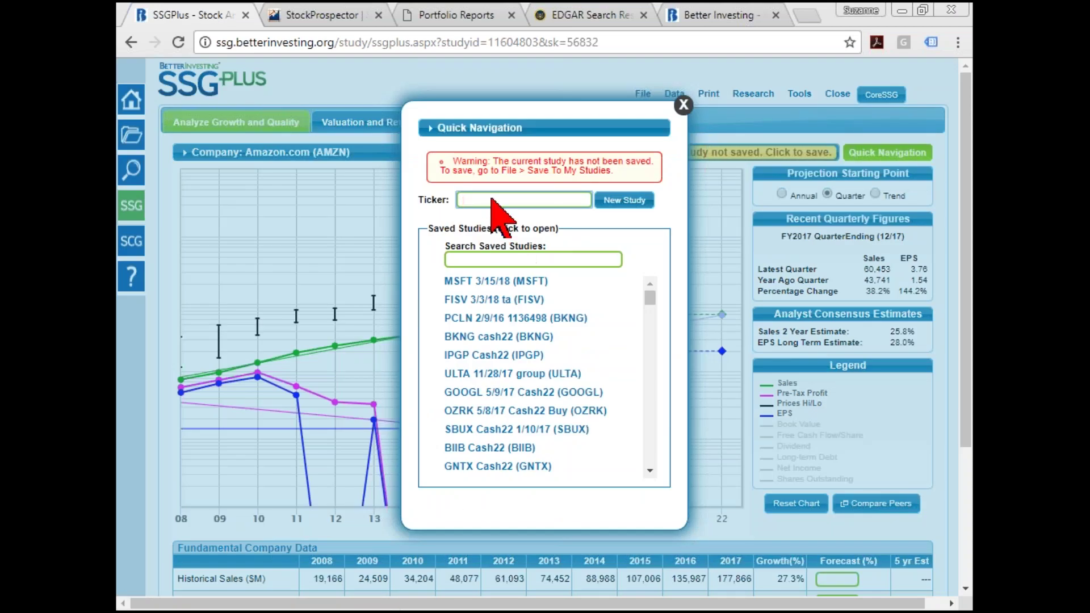
{"action": "type", "text": "amzn"}
{"action": "left_click", "coordinate": [491, 218]}
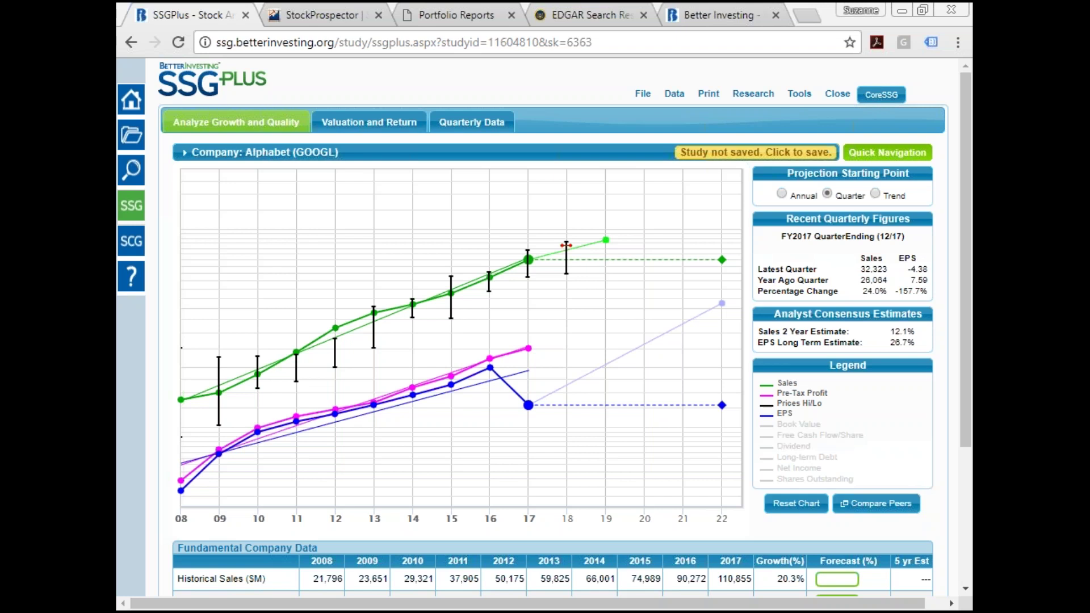
Examine the annual data table of the Alphabet (GOOGL) study and close it without updating the study
{"action": "left_click", "coordinate": [675, 93]}
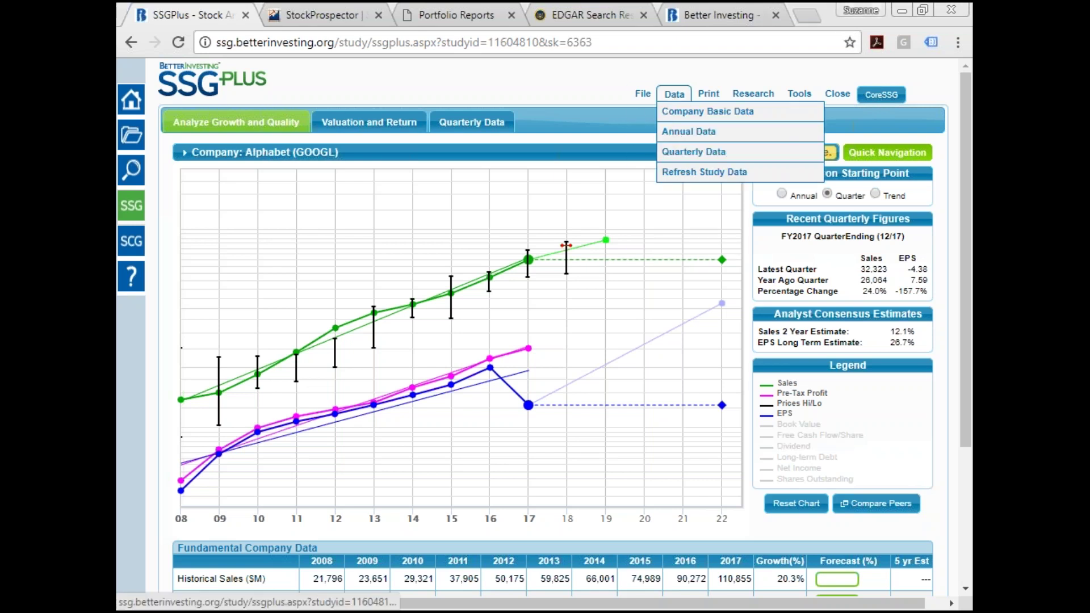
{"action": "left_click", "coordinate": [690, 134]}
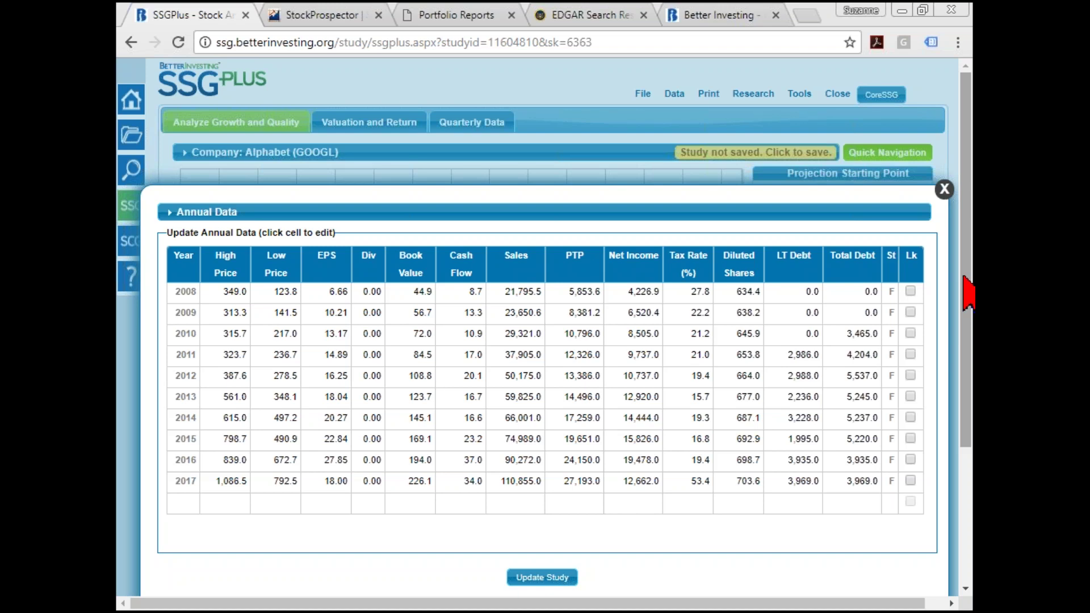
{"action": "left_click", "coordinate": [944, 190]}
{"action": "mouse_move", "coordinate": [528, 405]}
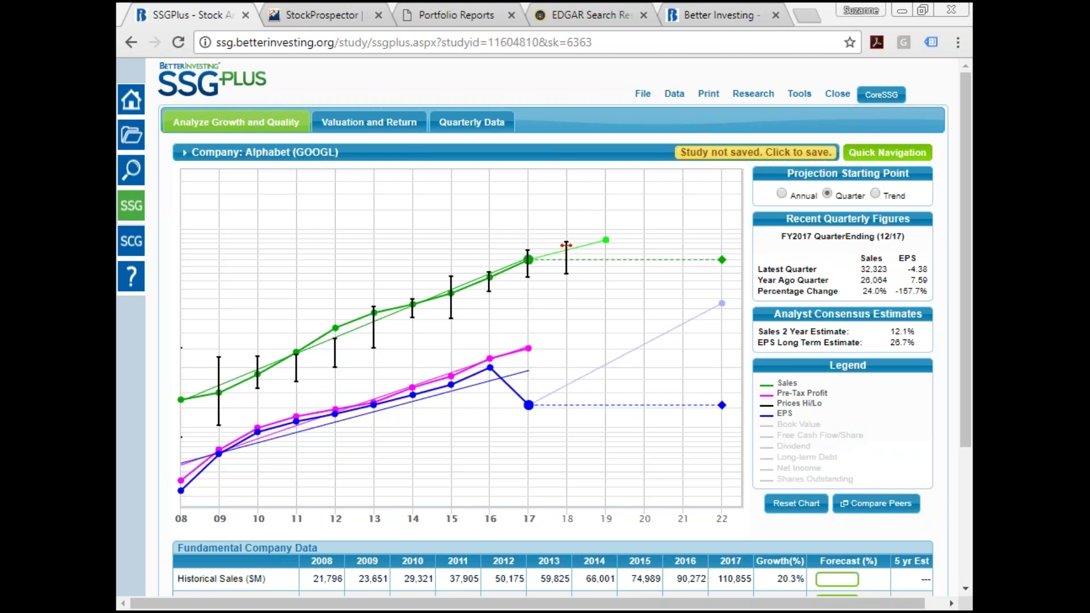
Create a new study for Starbucks (SBUX) through Quick Navigation and examine its pre-tax profit and EPS lines
{"action": "left_click", "coordinate": [888, 153]}
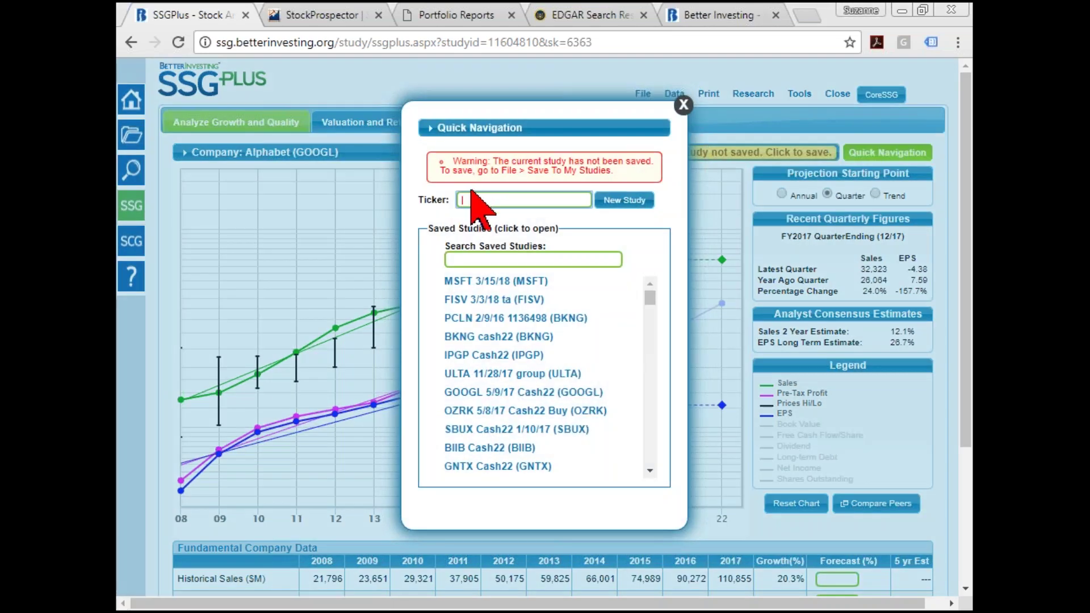
{"action": "type", "text": "sbux"}
{"action": "left_click", "coordinate": [533, 215]}
{"action": "left_click", "coordinate": [607, 207]}
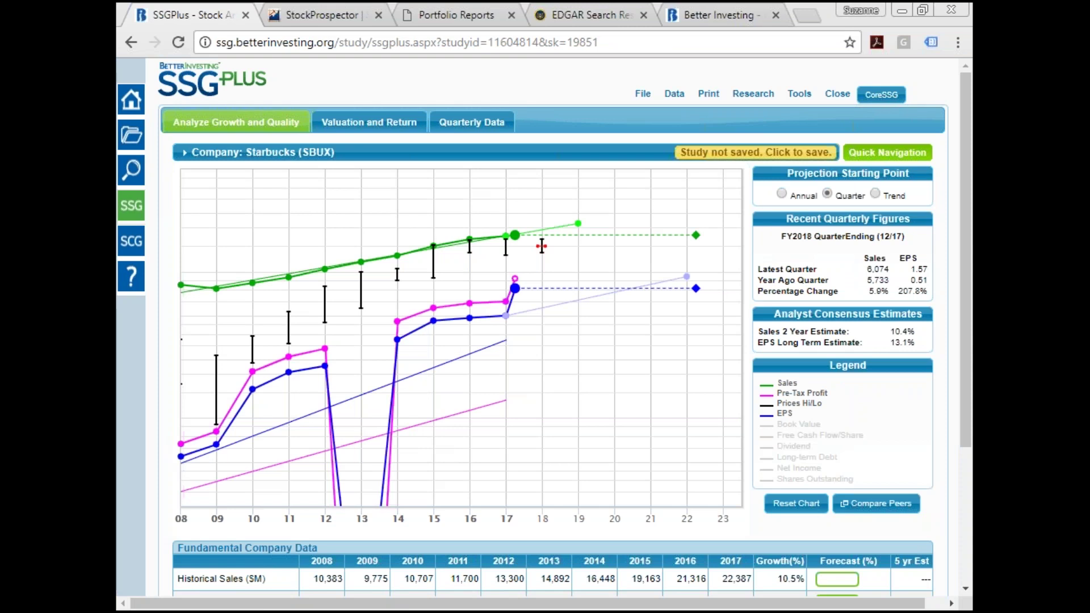
{"action": "mouse_move", "coordinate": [331, 358]}
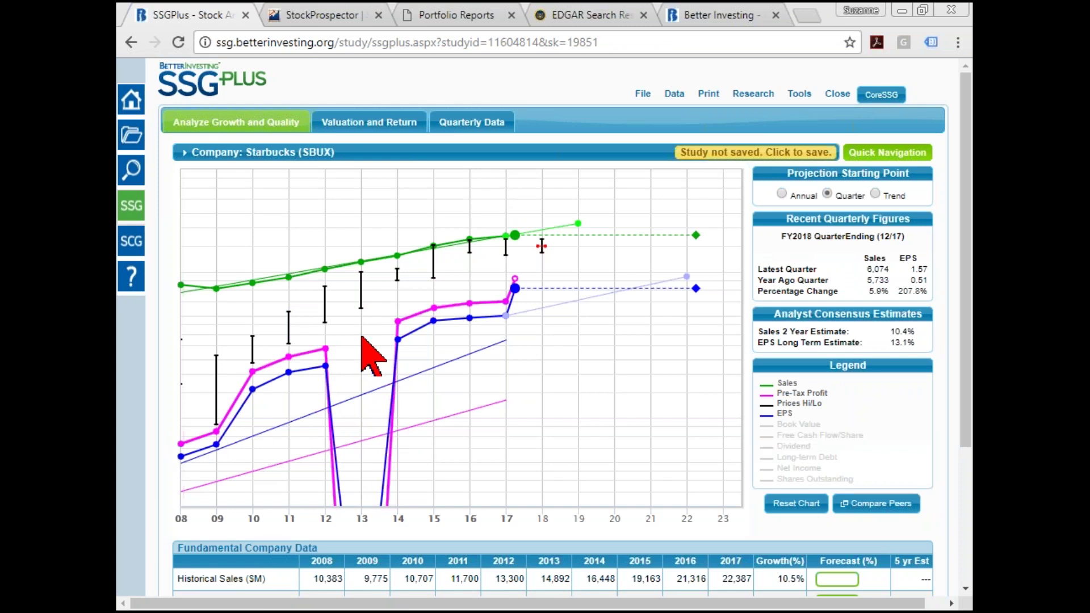
{"action": "mouse_move", "coordinate": [509, 312]}
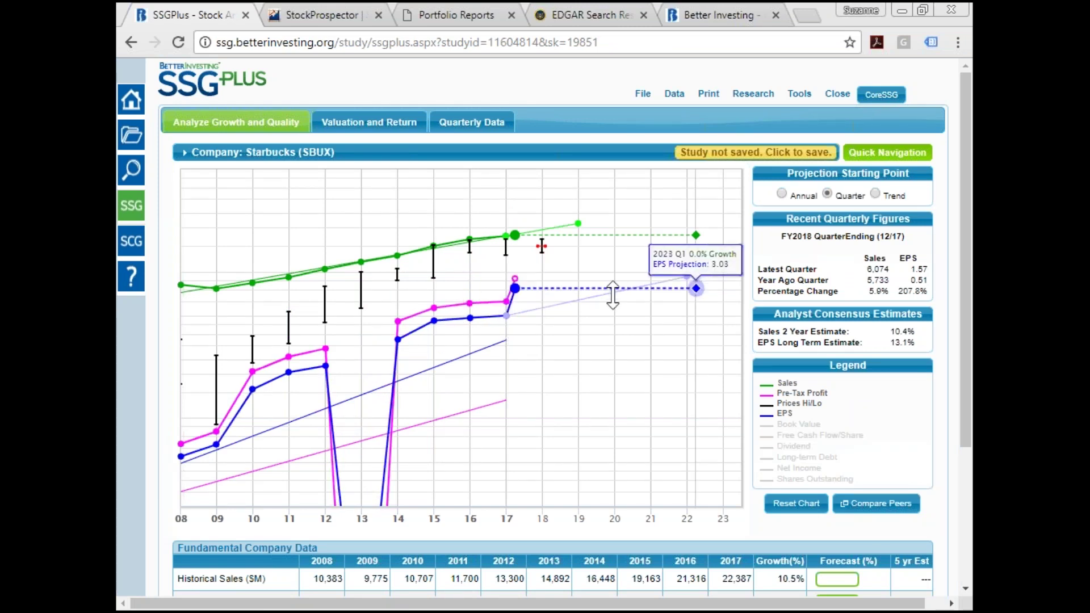
{"action": "mouse_move", "coordinate": [618, 266]}
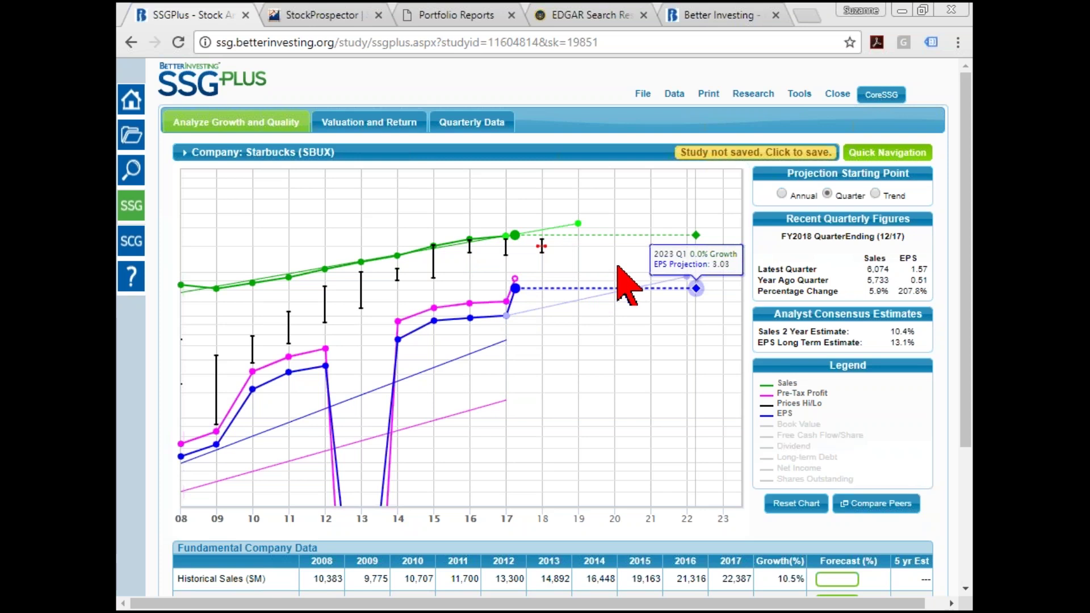
Abandon the unsaved Starbucks (SBUX) study, go to Portfolios and Studies, and list the studies in the test watchlist portfolio
{"action": "mouse_move", "coordinate": [507, 284]}
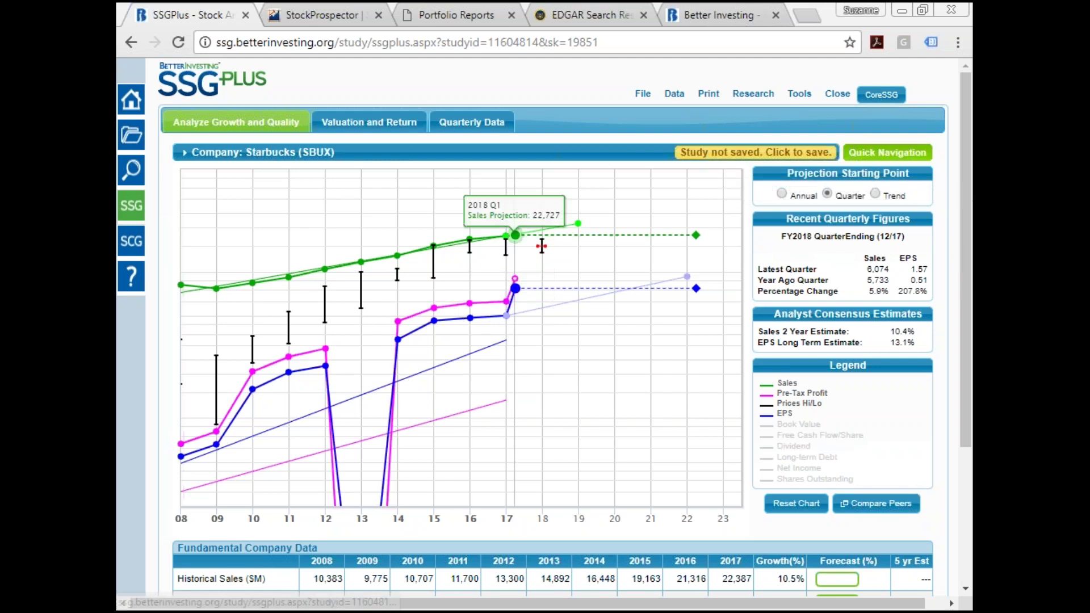
{"action": "left_click", "coordinate": [135, 144]}
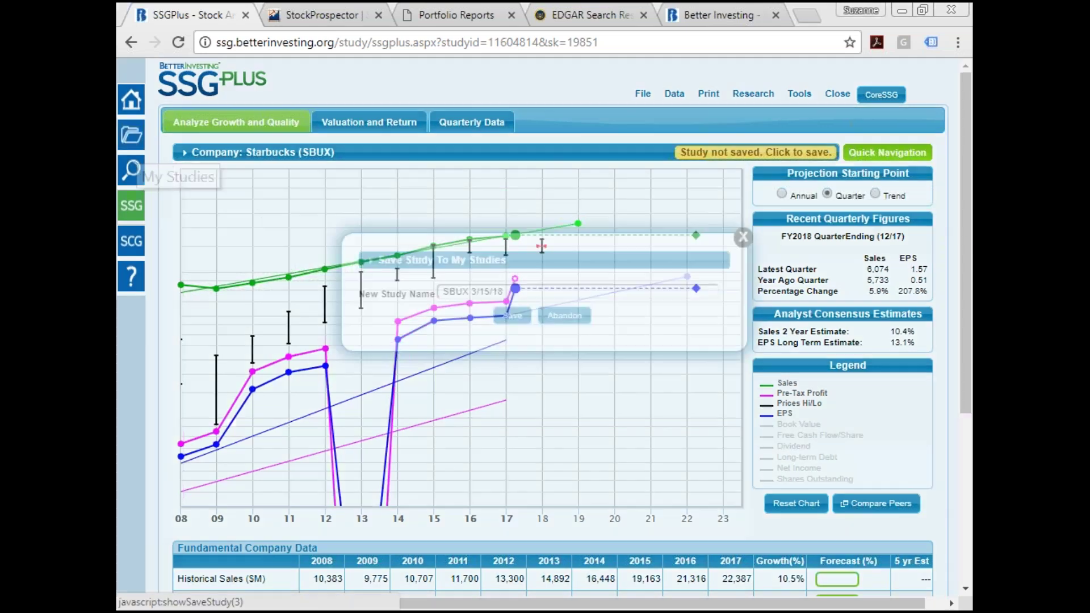
{"action": "left_click", "coordinate": [564, 315]}
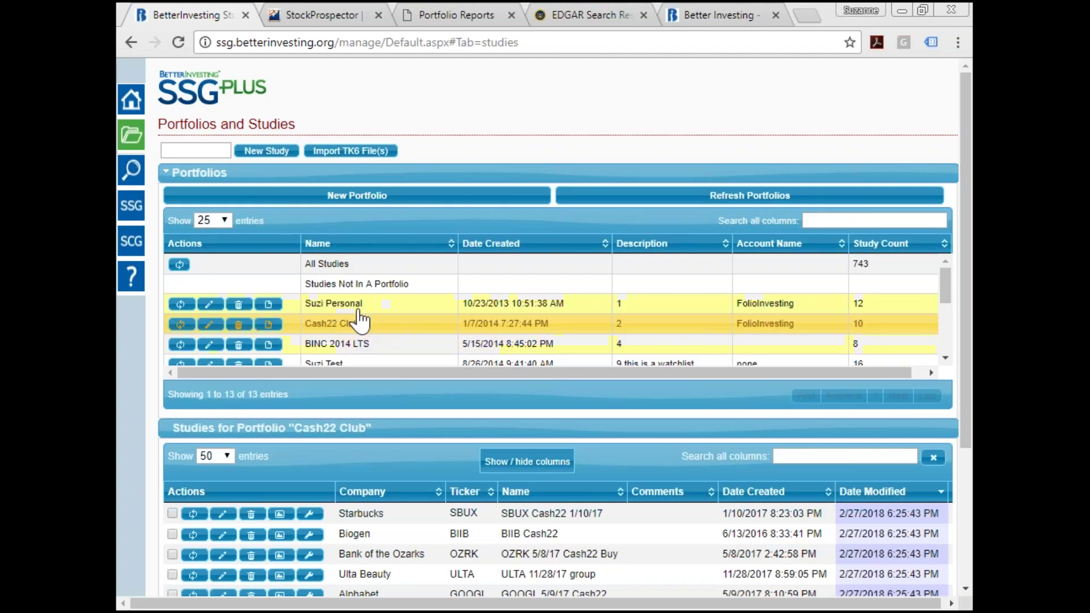
{"action": "left_click", "coordinate": [366, 362]}
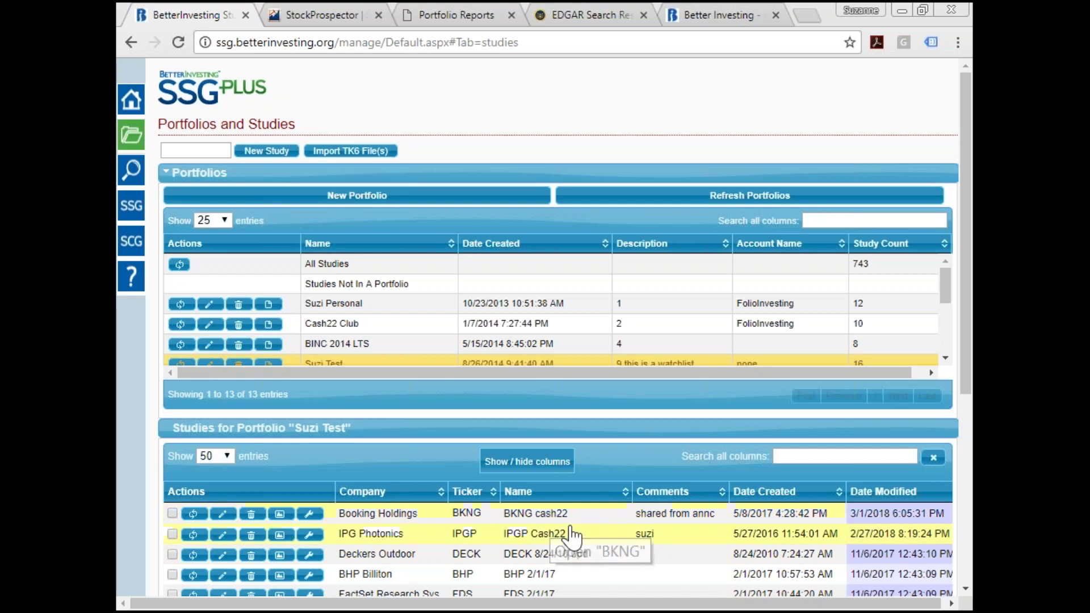
Edit the Cash22 Club portfolio and add the existing BKNG cash22 study dated 5/8/2017
{"action": "left_click", "coordinate": [209, 324]}
{"action": "left_click", "coordinate": [409, 395]}
{"action": "type", "text": "BKNG"}
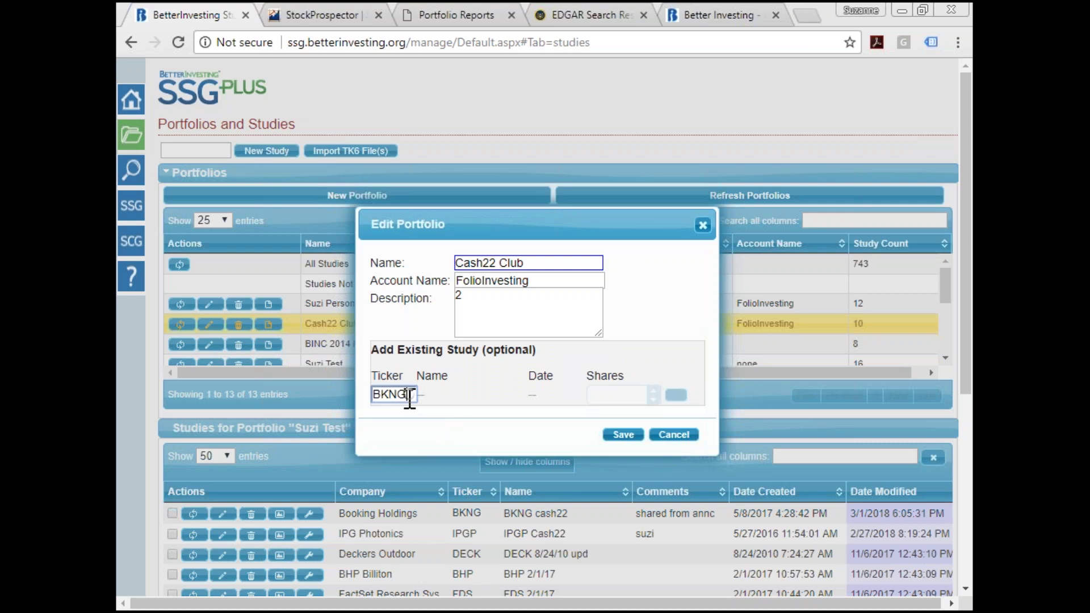
{"action": "left_click", "coordinate": [467, 436]}
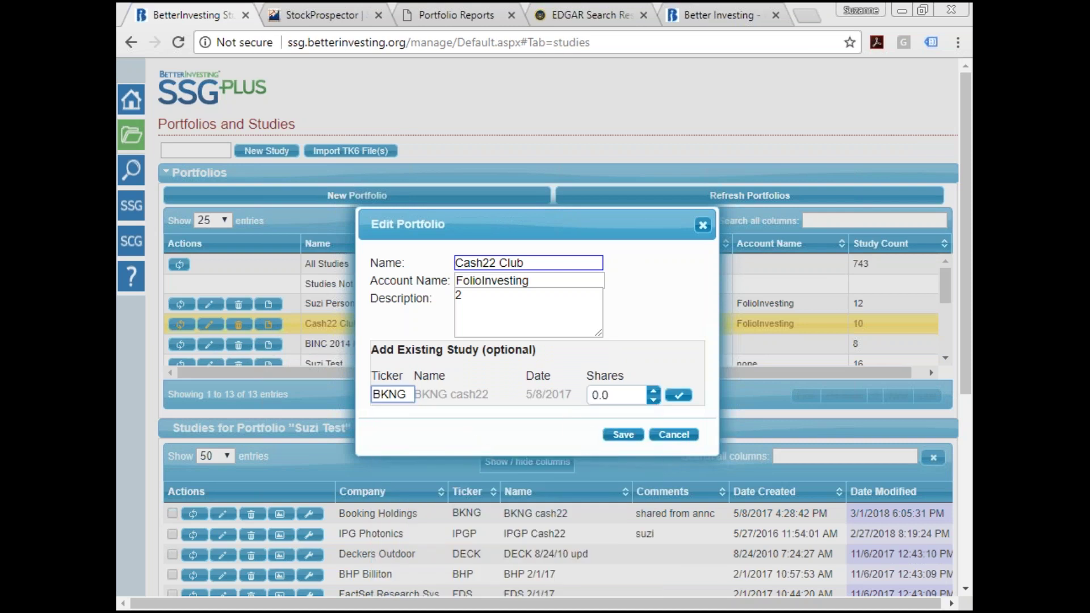
{"action": "left_click", "coordinate": [678, 394]}
Add the existing IPGP Cash22 study dated 5/27/2016 to the Cash22 Club portfolio and save the portfolio
{"action": "left_click", "coordinate": [400, 396]}
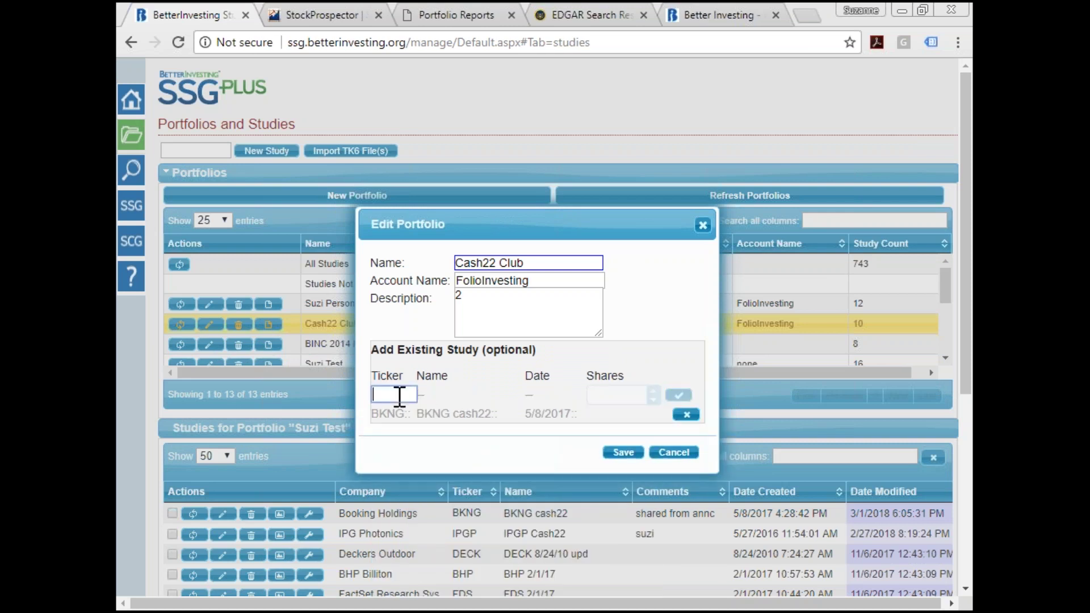
{"action": "type", "text": "IPGP"}
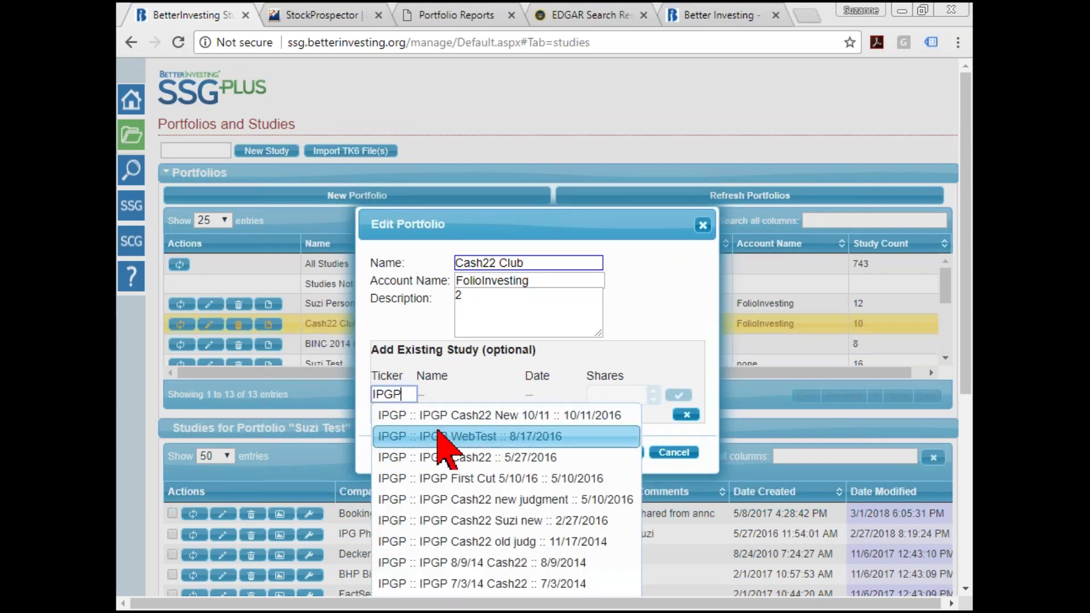
{"action": "left_click", "coordinate": [467, 458]}
{"action": "left_click", "coordinate": [679, 396]}
{"action": "left_click", "coordinate": [627, 471]}
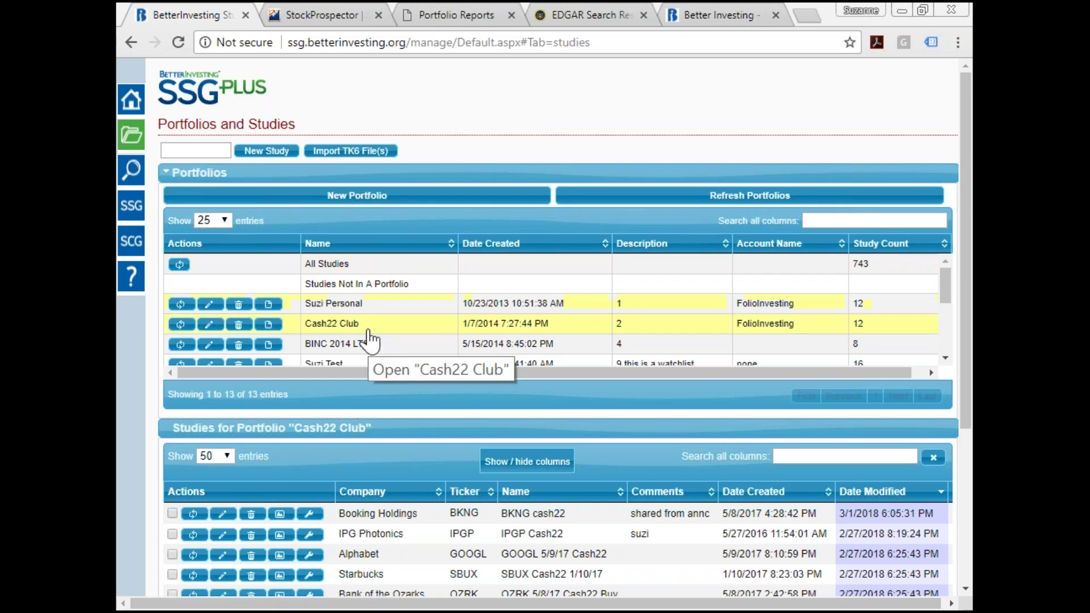
Open the Cash22 Club portfolio reports and examine the PERT report through to its EPS growth and PEG ratio columns
{"action": "left_click", "coordinate": [271, 326]}
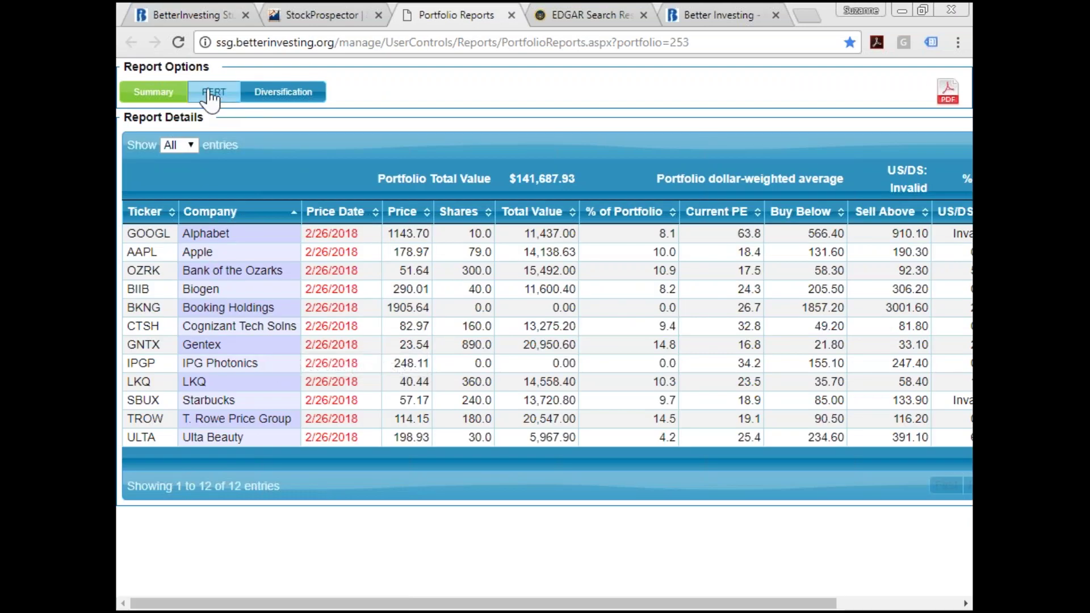
{"action": "left_click", "coordinate": [210, 99]}
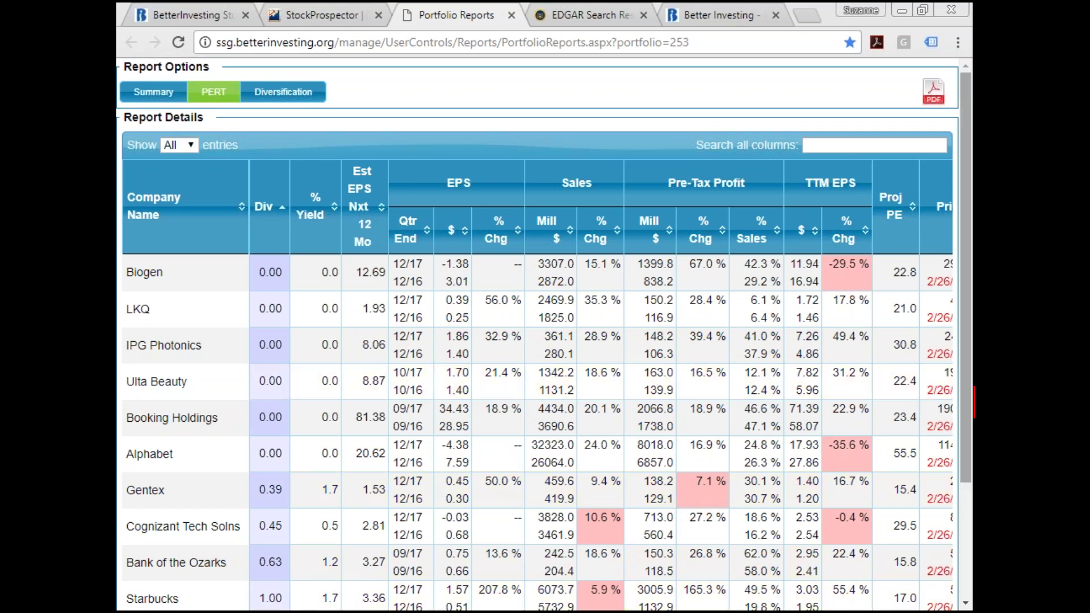
{"action": "scroll", "coordinate": [972, 420], "scroll_direction": "down", "scroll_amount": 3}
{"action": "left_click_drag", "start_coordinate": [572, 545], "coordinate": [687, 547]}
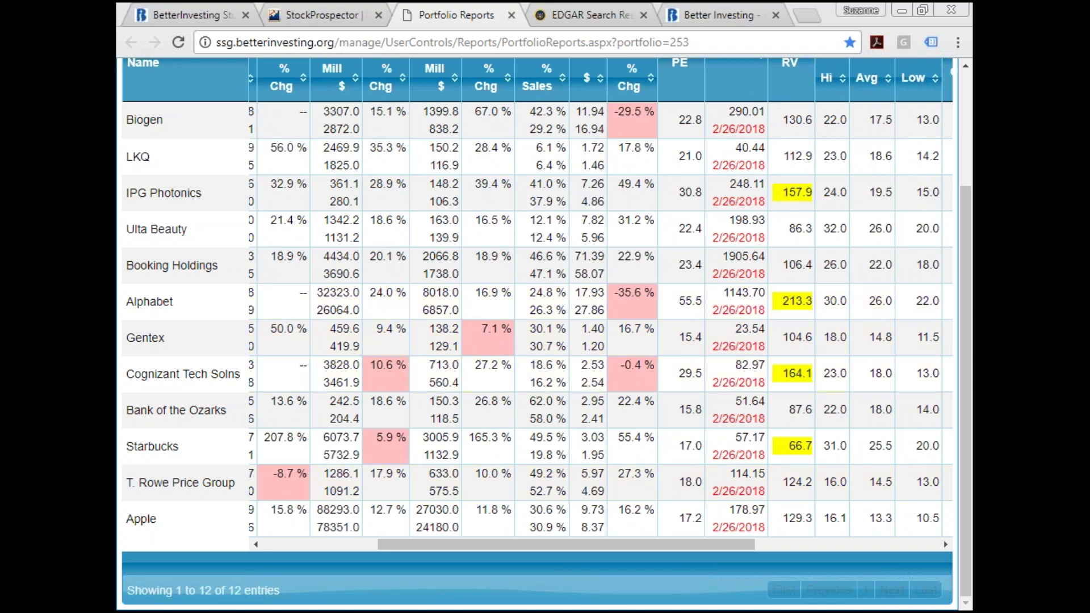
{"action": "left_click_drag", "start_coordinate": [970, 339], "coordinate": [970, 294]}
{"action": "scroll", "coordinate": [537, 335], "scroll_direction": "down", "scroll_amount": 1}
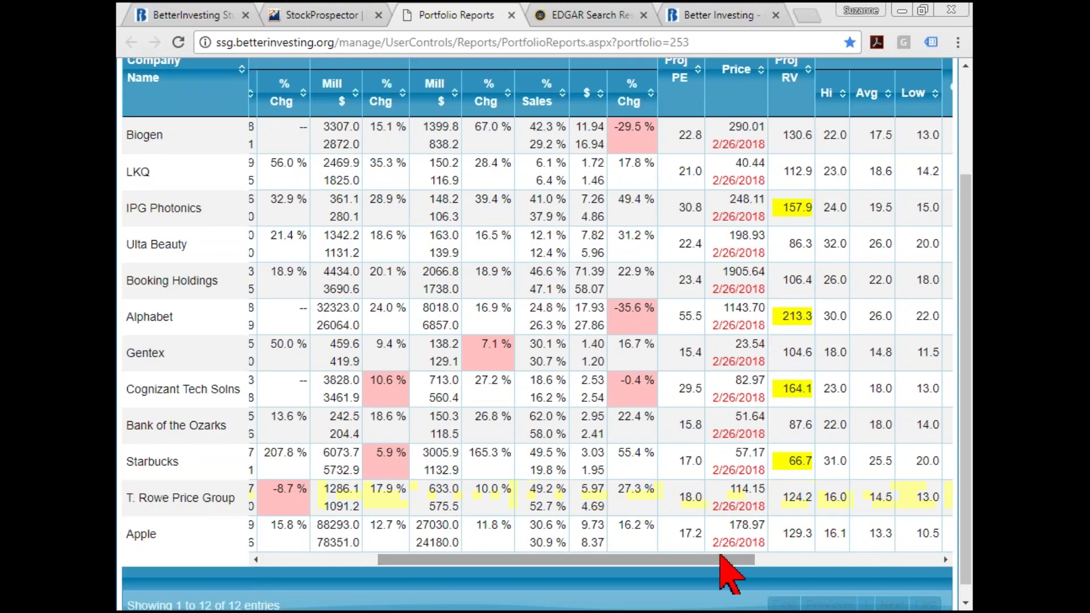
{"action": "left_click_drag", "start_coordinate": [728, 560], "coordinate": [784, 560]}
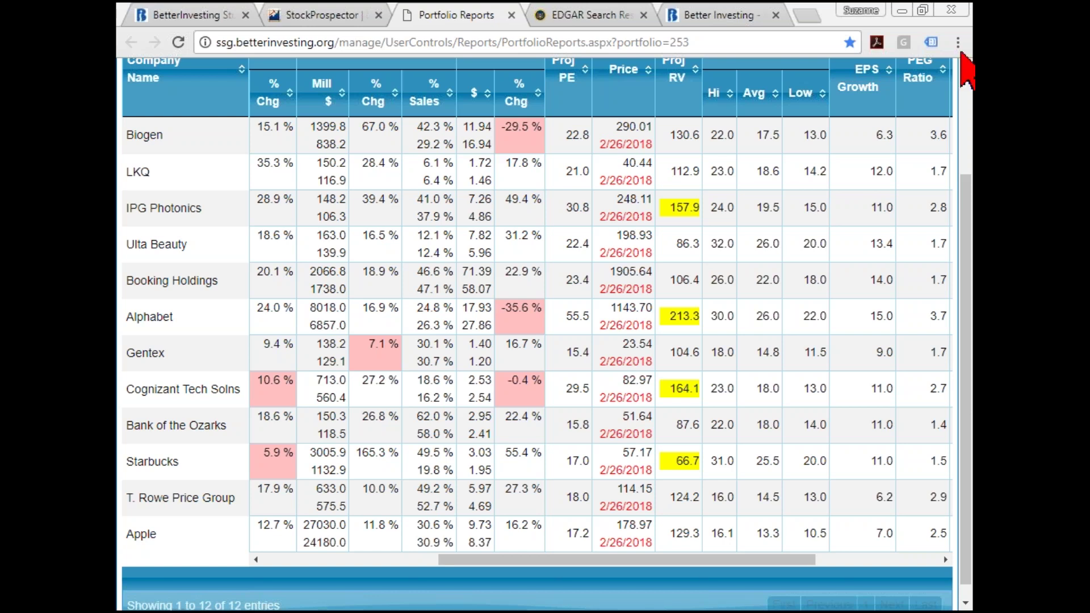
Return to Portfolios and Studies after viewing the company search page with its criteria and pre-defined screens
{"action": "left_click", "coordinate": [169, 8]}
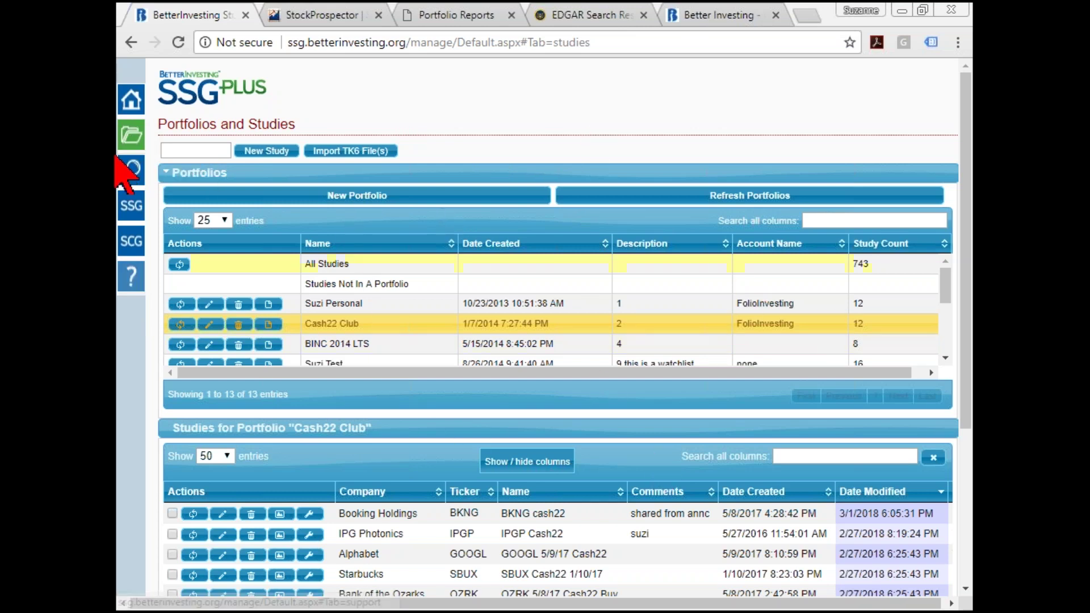
{"action": "left_click", "coordinate": [135, 185]}
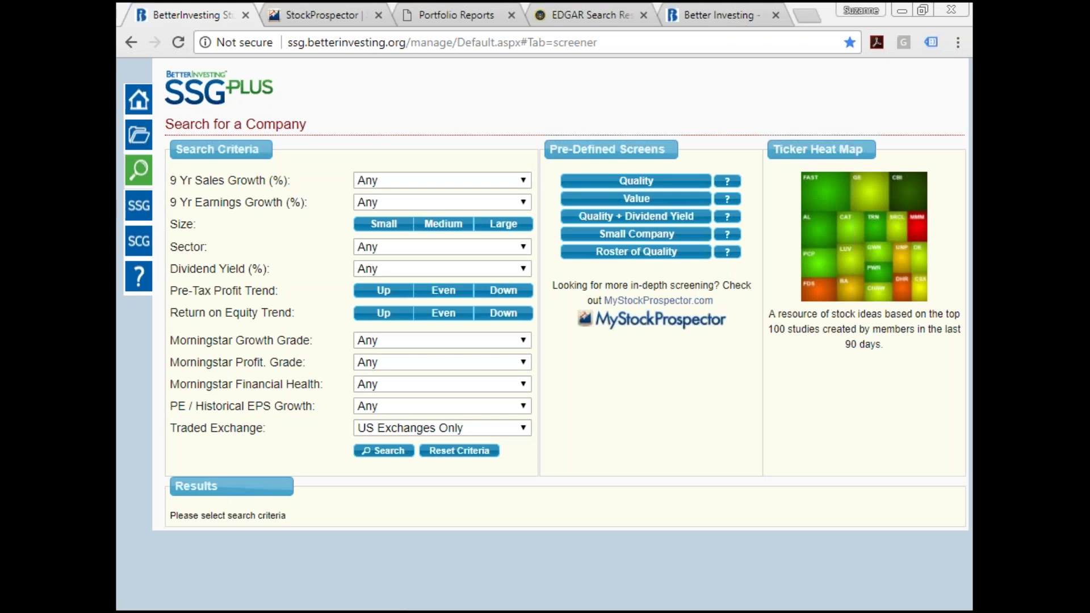
{"action": "left_click", "coordinate": [146, 142]}
Create a new study for General Electric (GE) from the Portfolios and Studies page
{"action": "left_click", "coordinate": [201, 149]}
{"action": "type", "text": "GE"}
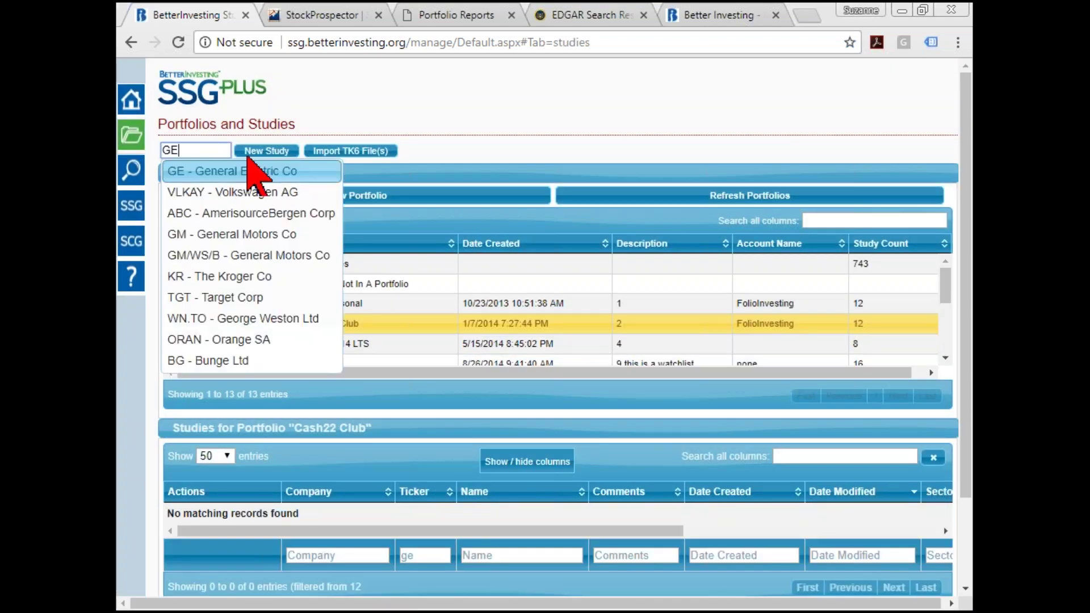
{"action": "left_click", "coordinate": [249, 169]}
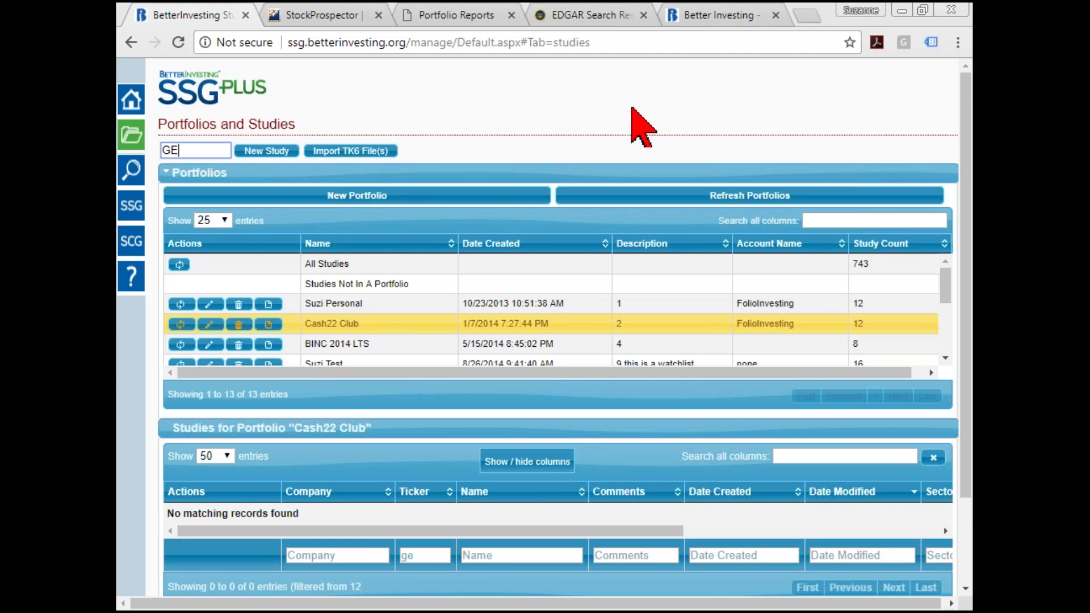
{"action": "left_click", "coordinate": [265, 157]}
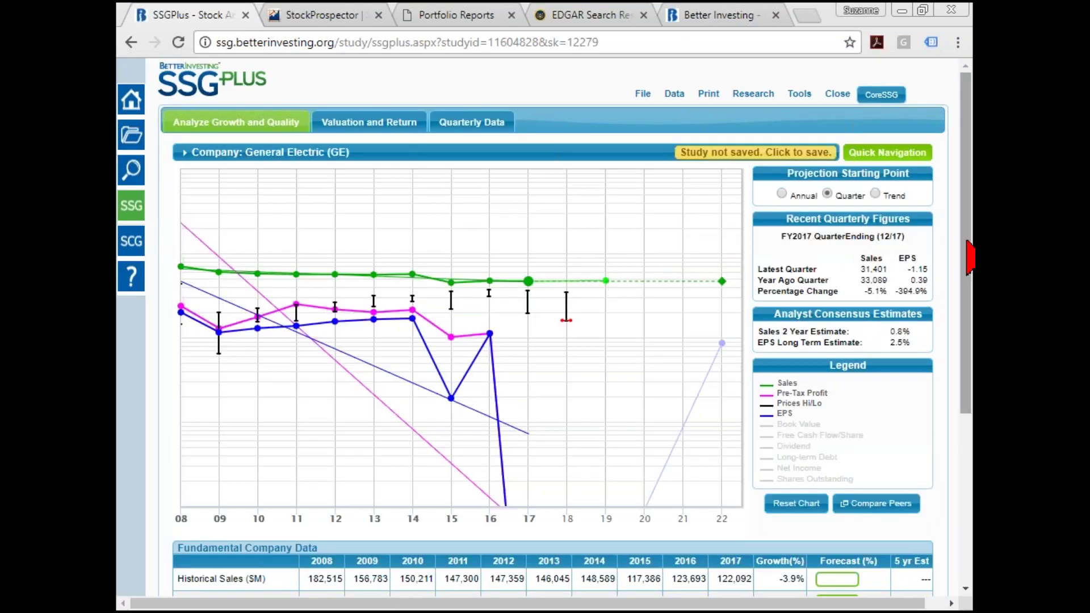
Examine the General Electric study's fundamental company data, EPS trend line and yearly sales points on the growth chart
{"action": "scroll", "coordinate": [970, 256], "scroll_direction": "down", "scroll_amount": 3}
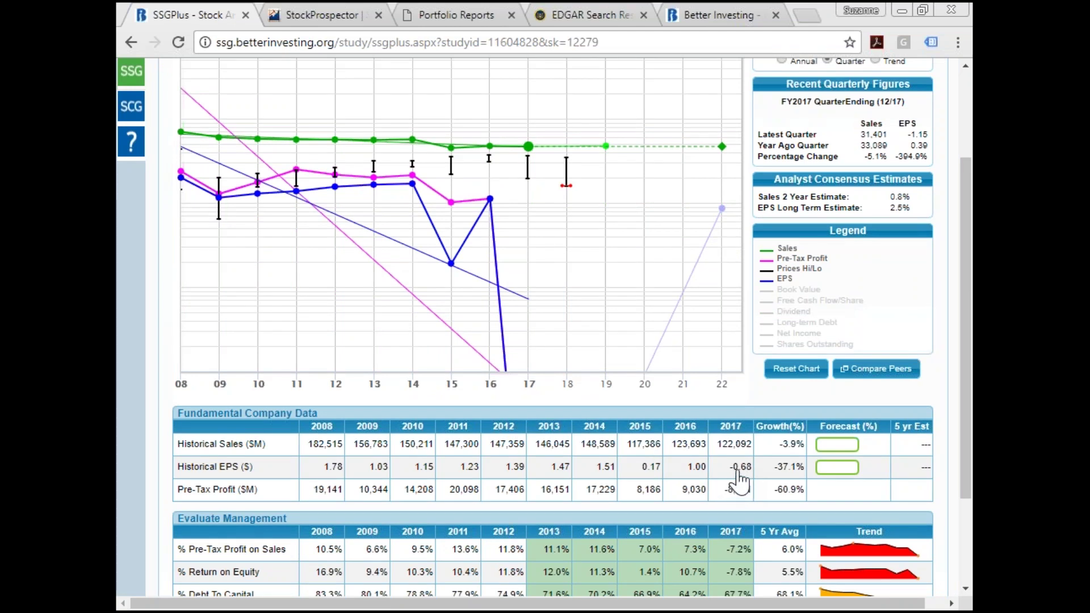
{"action": "mouse_move", "coordinate": [528, 300]}
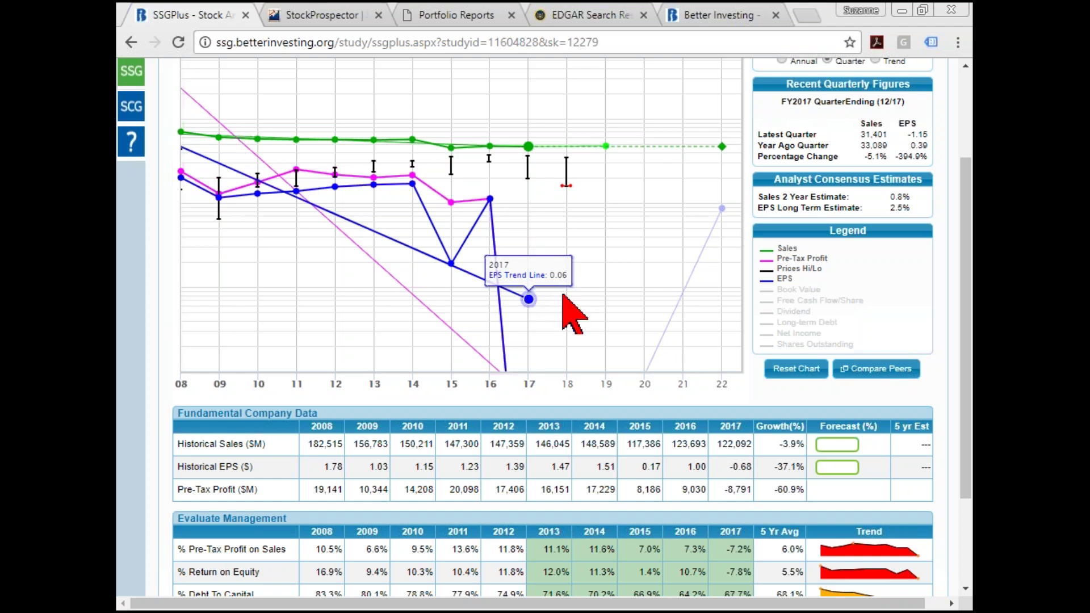
{"action": "mouse_move", "coordinate": [450, 147]}
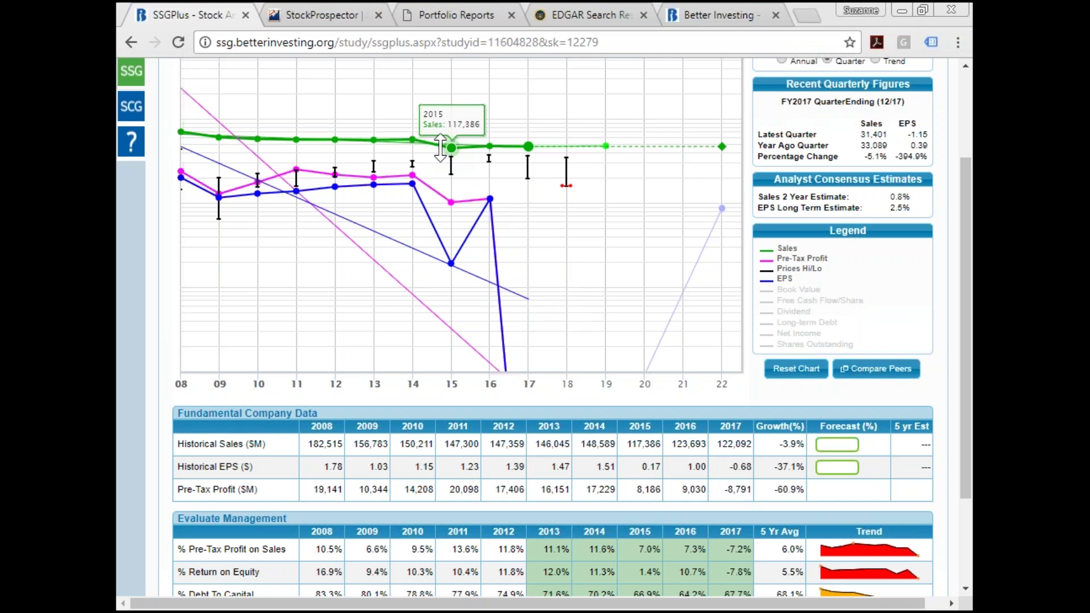
{"action": "mouse_move", "coordinate": [258, 139]}
{"action": "mouse_move", "coordinate": [526, 148]}
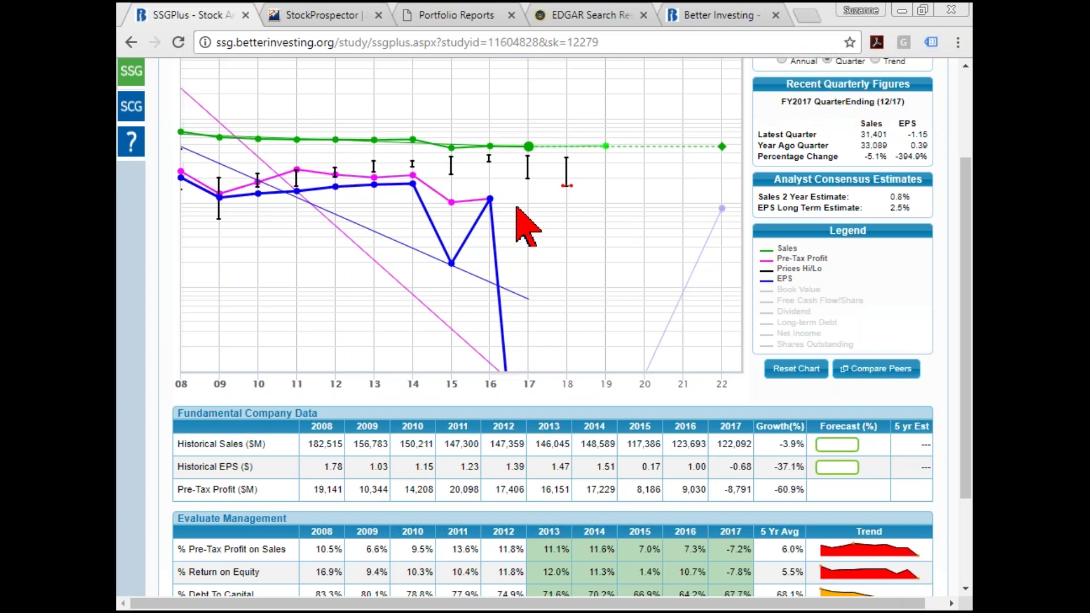
Review the General Electric study's price earnings history and its risk and reward evaluation under Valuation and Return
{"action": "left_click_drag", "start_coordinate": [968, 220], "coordinate": [969, 142]}
{"action": "left_click", "coordinate": [397, 118]}
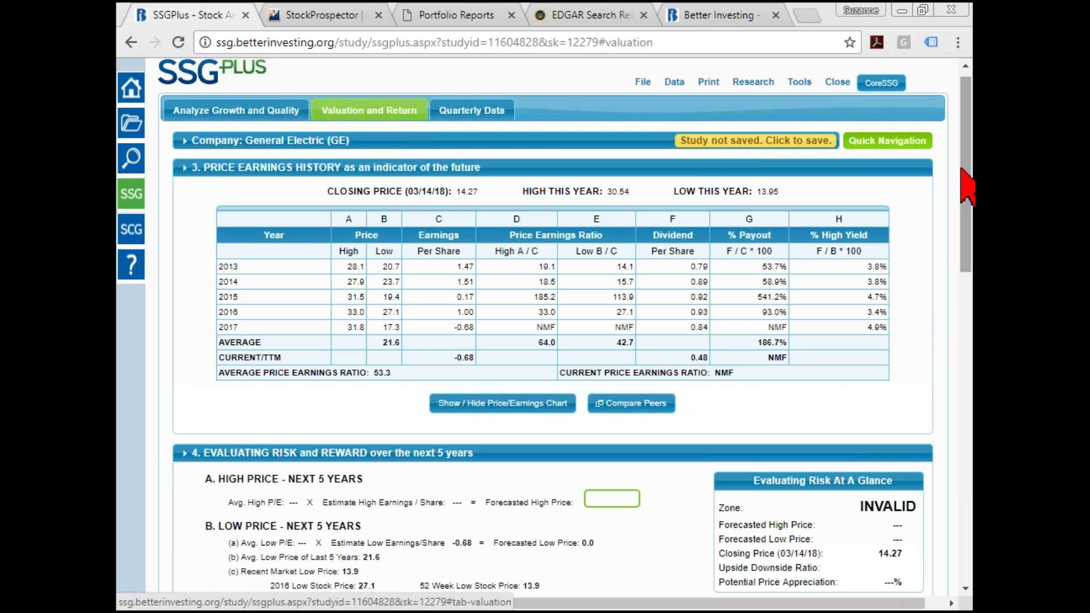
{"action": "scroll", "coordinate": [965, 193], "scroll_direction": "down", "scroll_amount": 3}
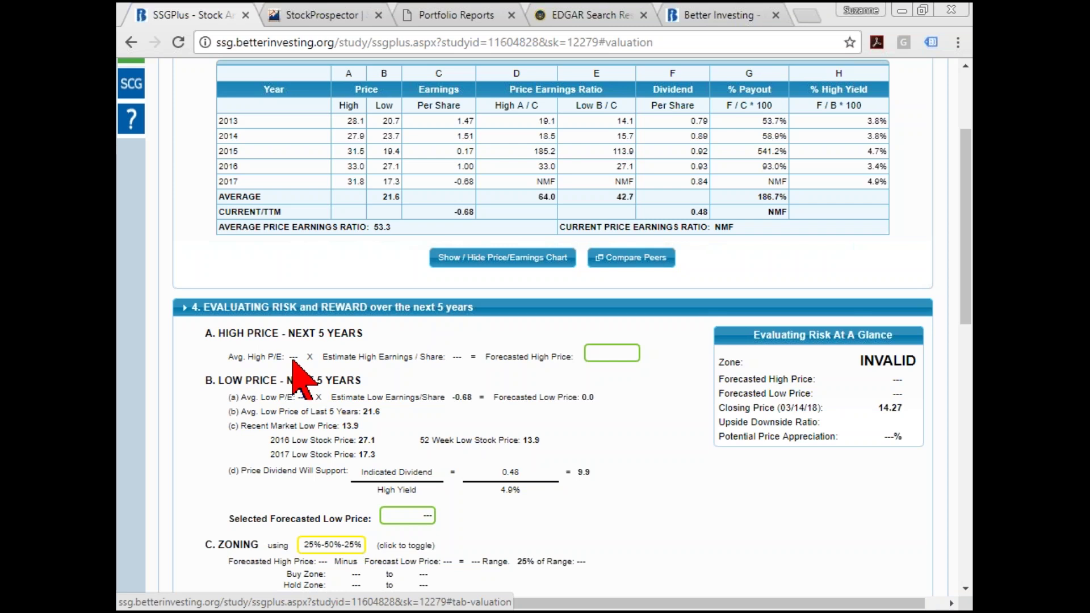
Open the saved IPGP Cash22 study through Quick Navigation
{"action": "left_click_drag", "start_coordinate": [968, 213], "coordinate": [970, 137]}
{"action": "left_click", "coordinate": [869, 152]}
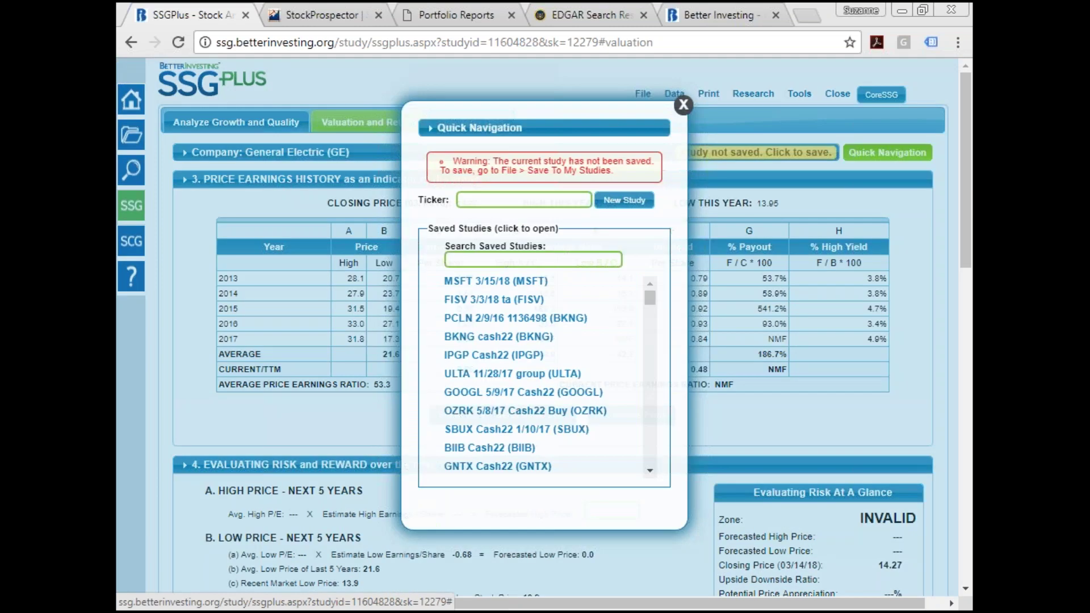
{"action": "left_click", "coordinate": [486, 356]}
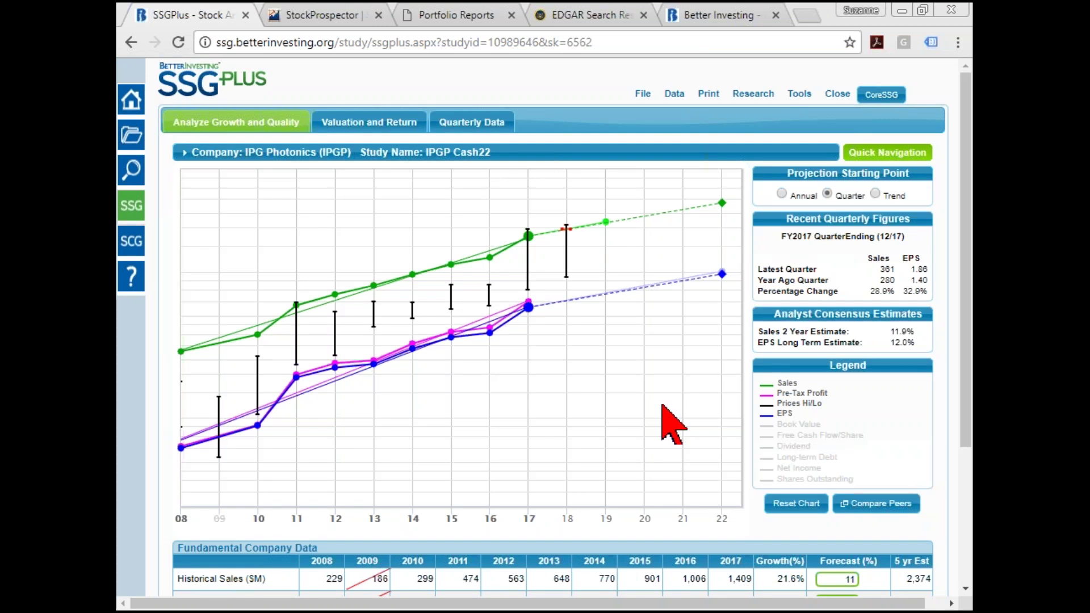
Examine the IPG Photonics study's price earnings history and forecasted high and low prices in an enlarged Valuation and Return view
{"action": "left_click", "coordinate": [379, 129]}
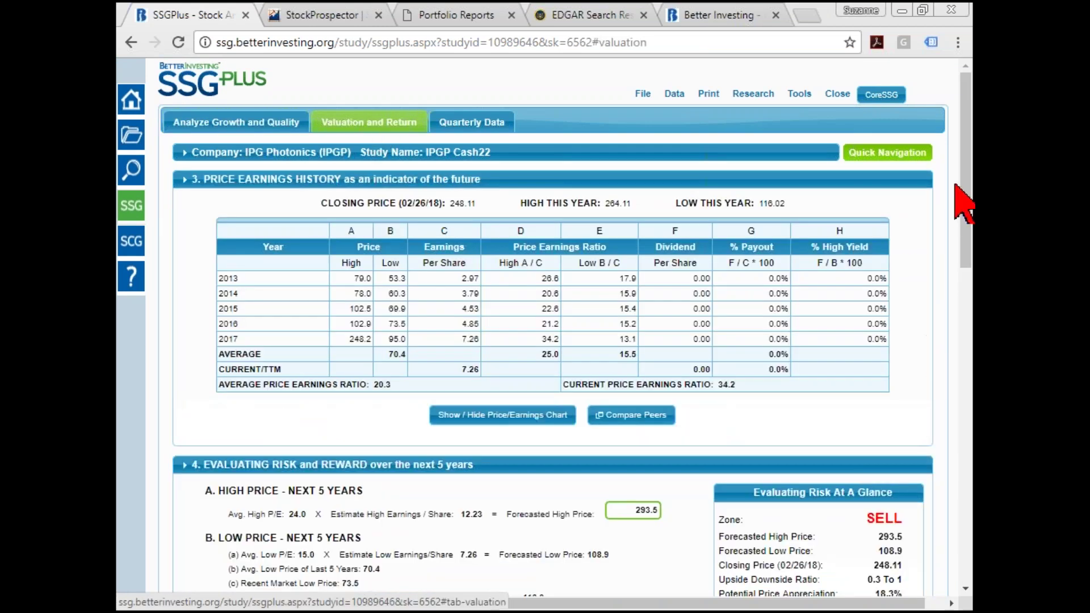
{"action": "left_click_drag", "start_coordinate": [968, 199], "coordinate": [973, 241]}
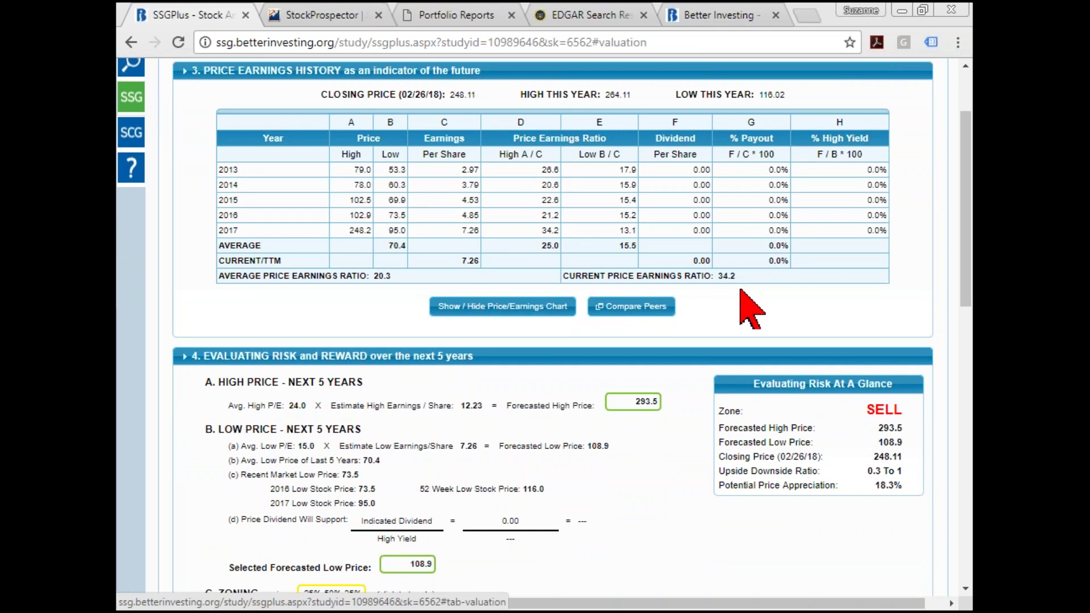
{"action": "key", "text": "ctrl+plus"}
{"action": "key", "text": "ctrl+plus"}
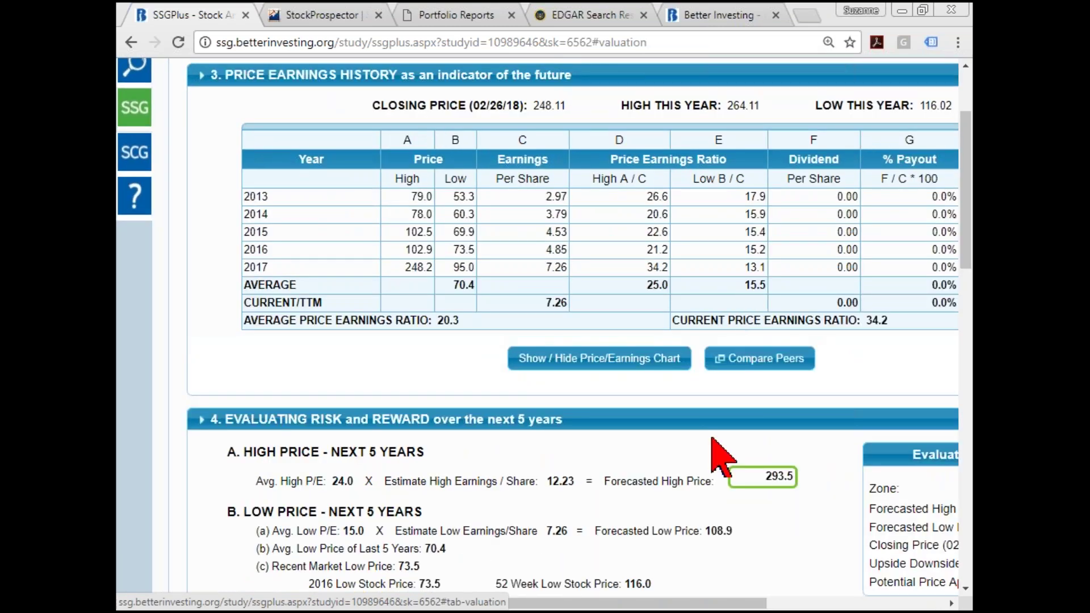
{"action": "left_click_drag", "start_coordinate": [701, 604], "coordinate": [853, 604]}
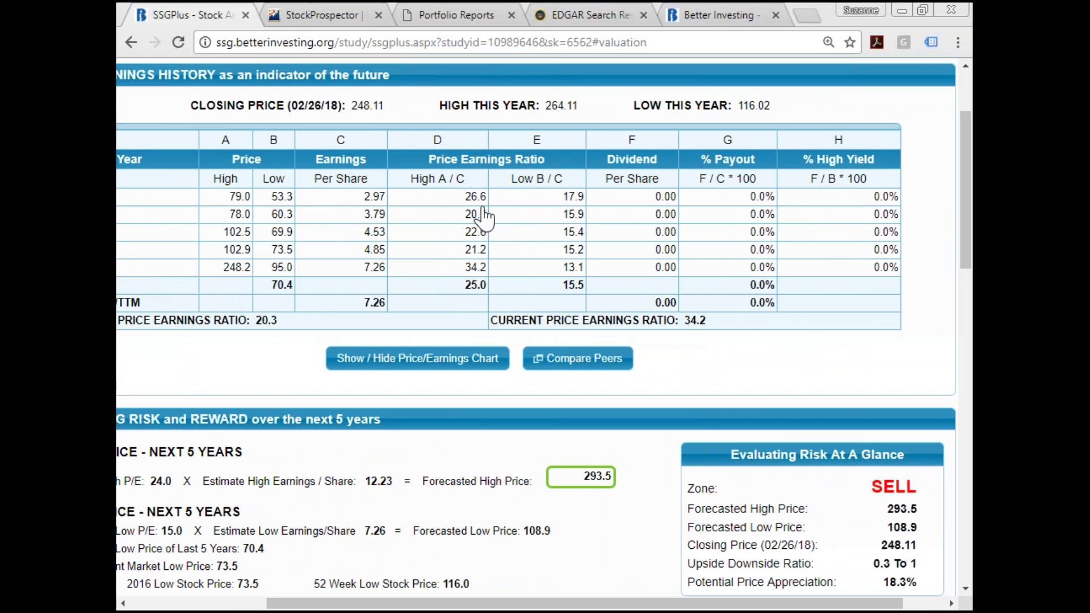